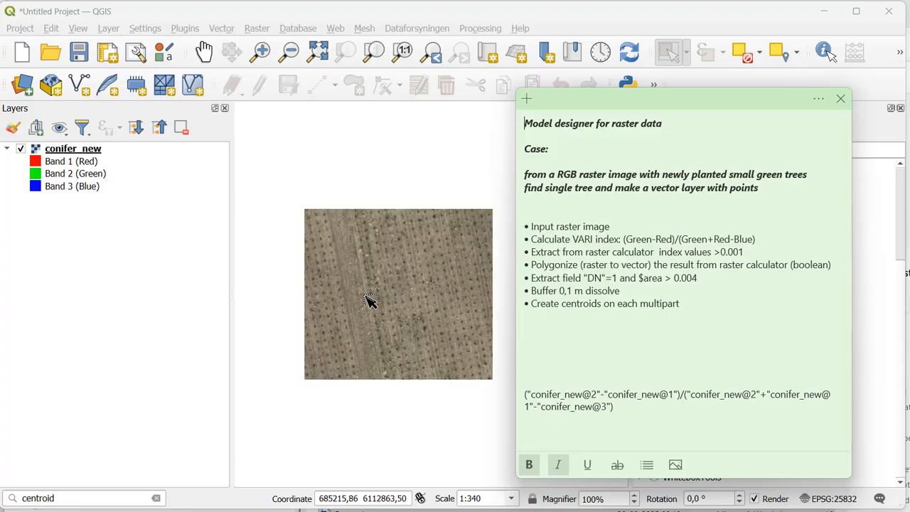
Step: Create a new processing model in the Model Designer
{"action": "scroll", "coordinate": [370, 300], "scroll_direction": "up", "scroll_amount": 1}
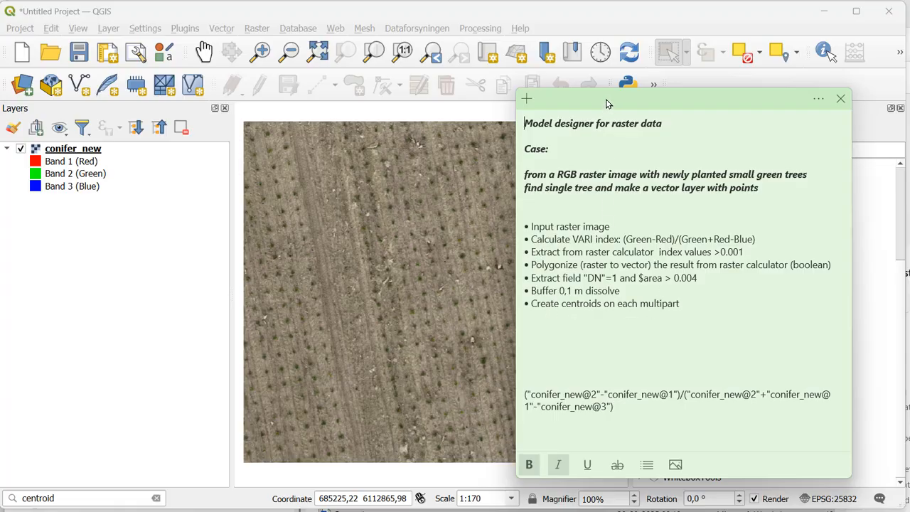
{"action": "left_click_drag", "start_coordinate": [610, 102], "coordinate": [350, 105]}
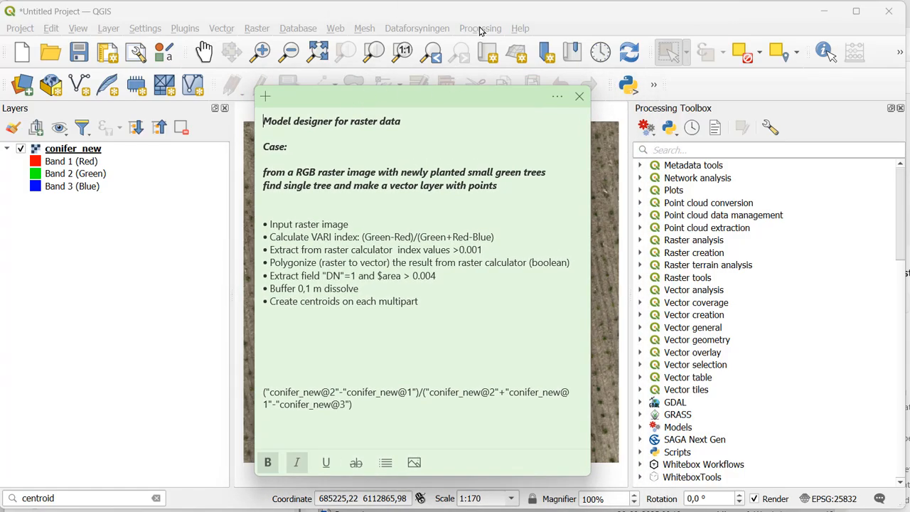
{"action": "left_click", "coordinate": [646, 126]}
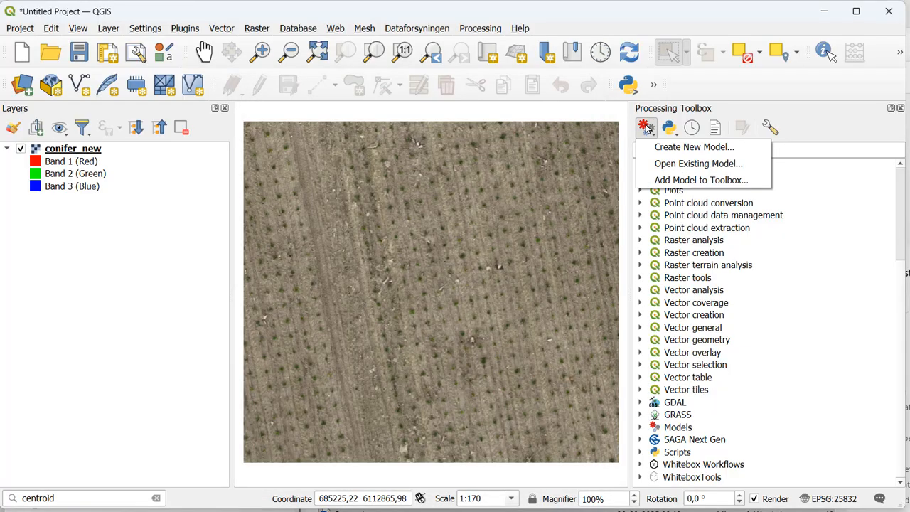
{"action": "left_click", "coordinate": [657, 149]}
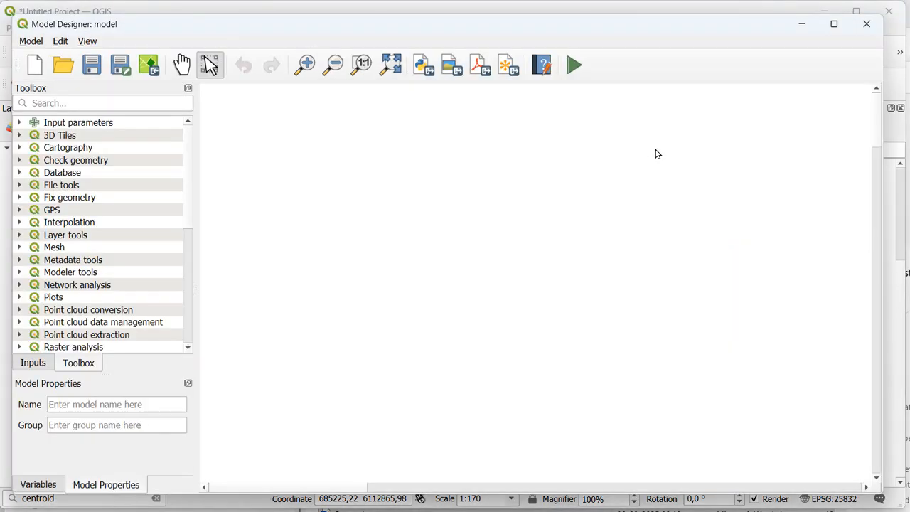
{"action": "left_click_drag", "start_coordinate": [431, 28], "coordinate": [461, 31]}
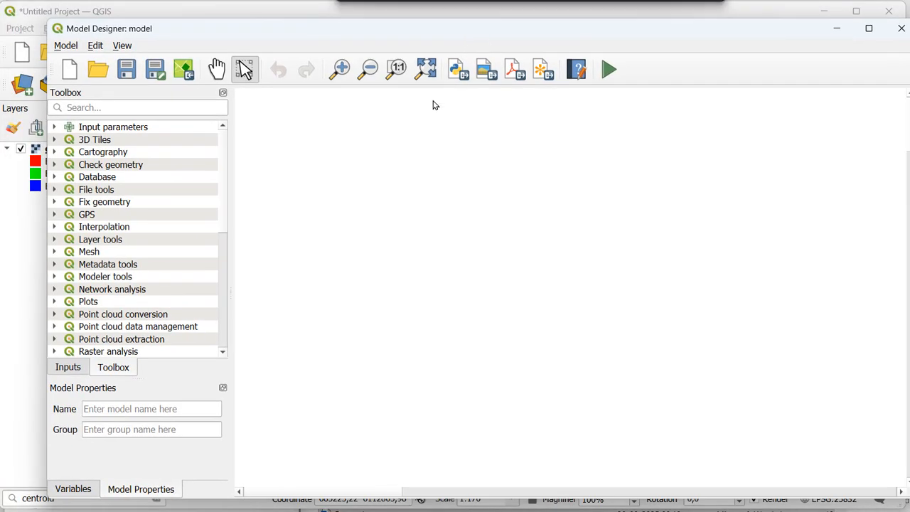
Step: Name the model "Find tree from RGB raster" in its properties
{"action": "left_click", "coordinate": [180, 406]}
{"action": "type", "text": "F"}
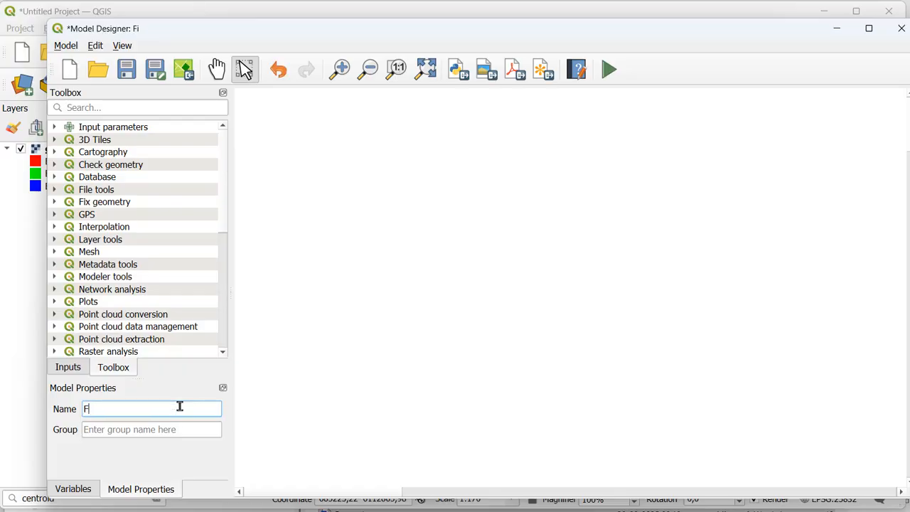
{"action": "type", "text": "ind tree from "}
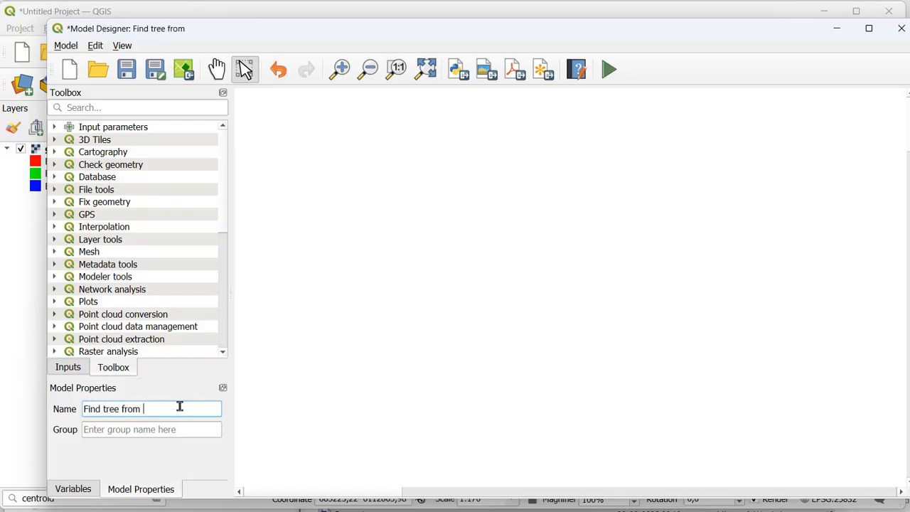
{"action": "type", "text": "RGB raster"}
Step: Set the model's group to Class2025 and save the model as "Find tree from RGB raster.model3" in the models folder
{"action": "left_click", "coordinate": [175, 428]}
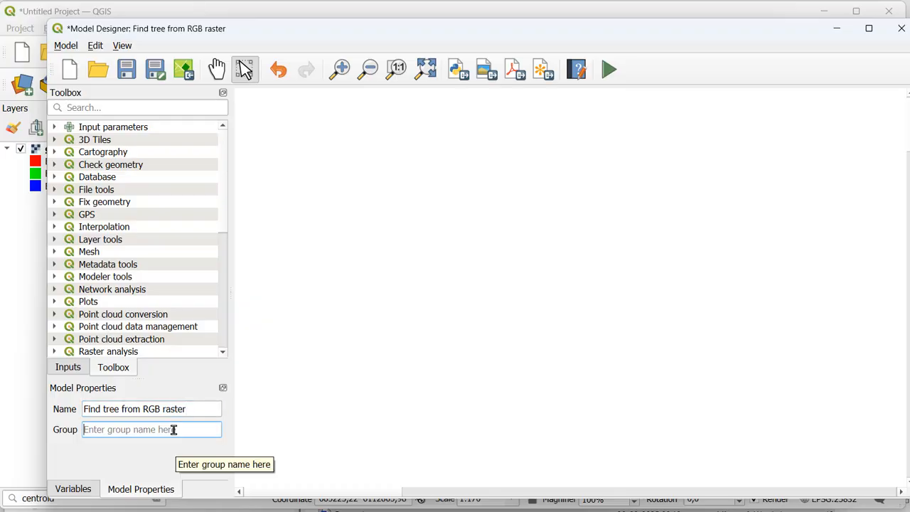
{"action": "type", "text": "Lecture"}
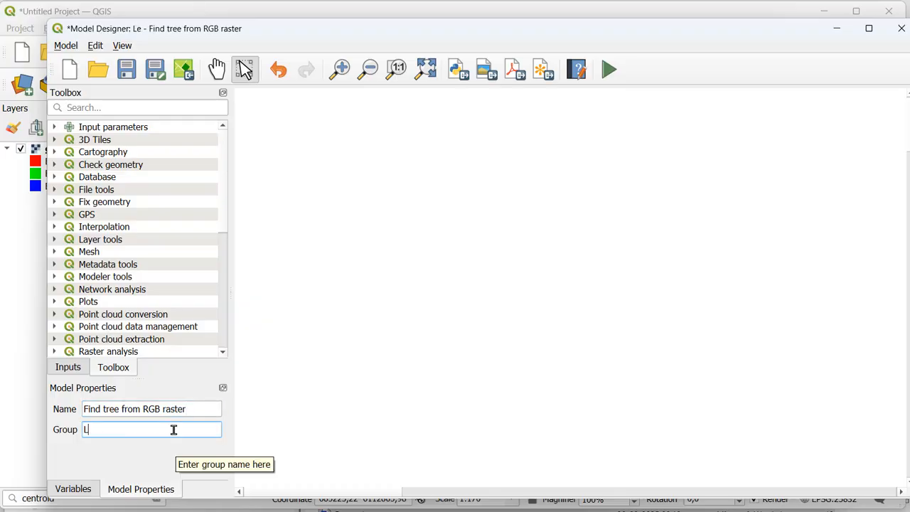
{"action": "key", "text": "BackSpace"}
{"action": "key", "text": "BackSpace"}
{"action": "key", "text": "BackSpace"}
{"action": "key", "text": "BackSpace"}
{"action": "key", "text": "BackSpace"}
{"action": "key", "text": "BackSpace"}
{"action": "key", "text": "BackSpace"}
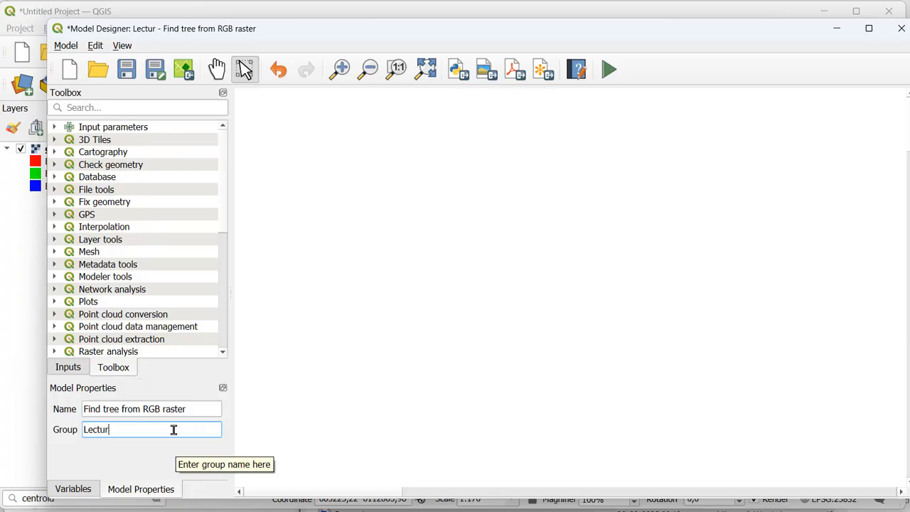
{"action": "type", "text": "Cal"}
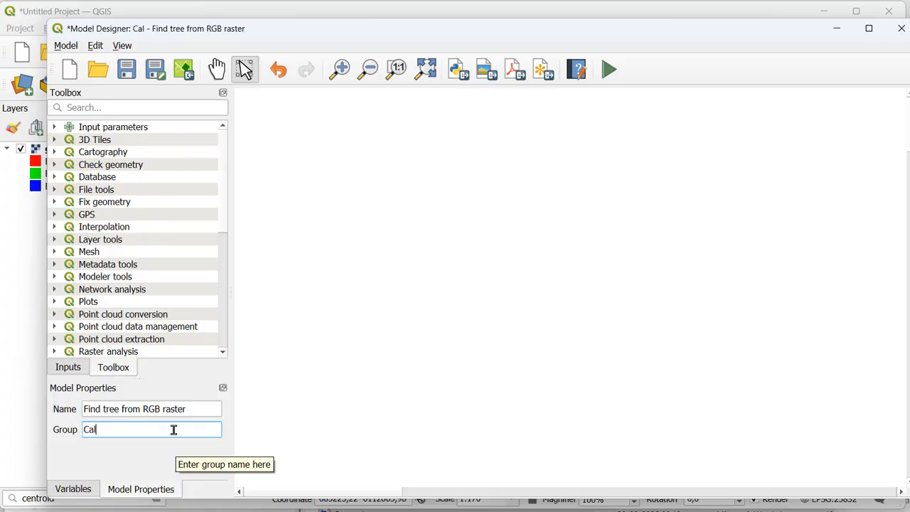
{"action": "type", "text": "ss2025"}
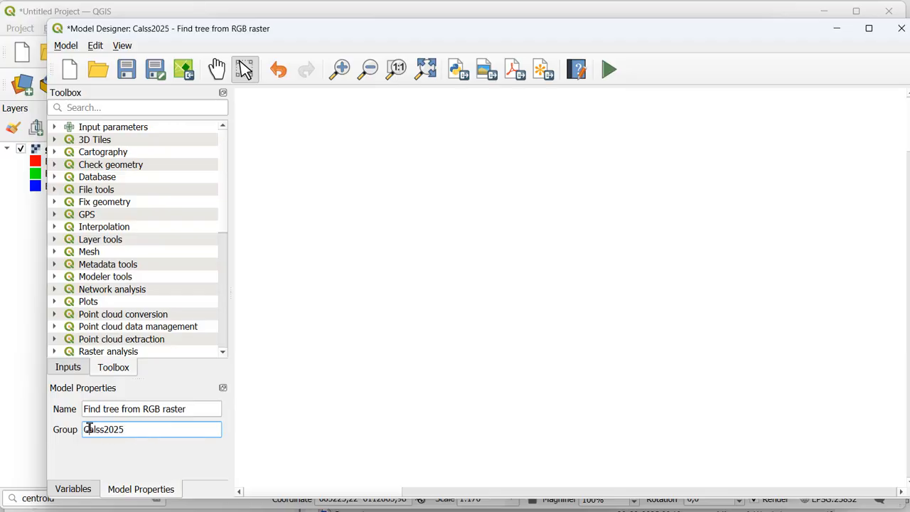
{"action": "left_click_drag", "start_coordinate": [90, 429], "coordinate": [110, 429]}
{"action": "type", "text": "lass"}
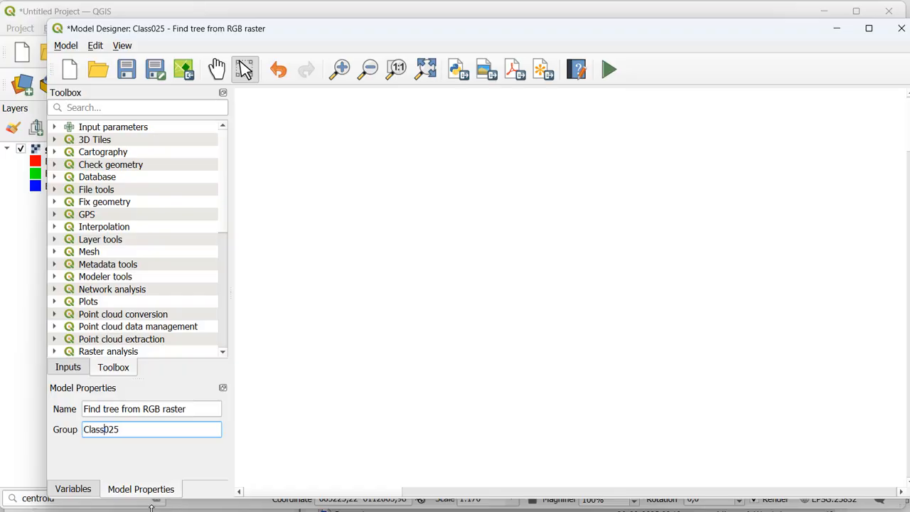
{"action": "type", "text": "2"}
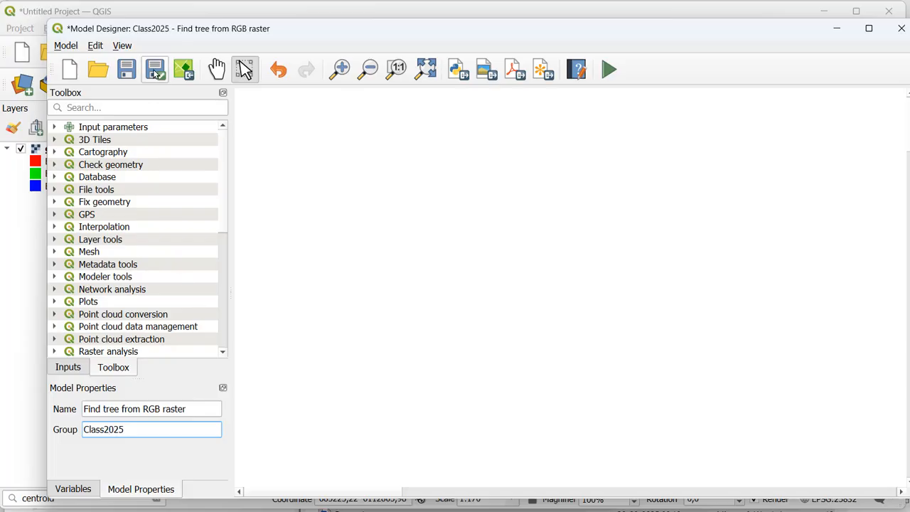
{"action": "left_click", "coordinate": [129, 70]}
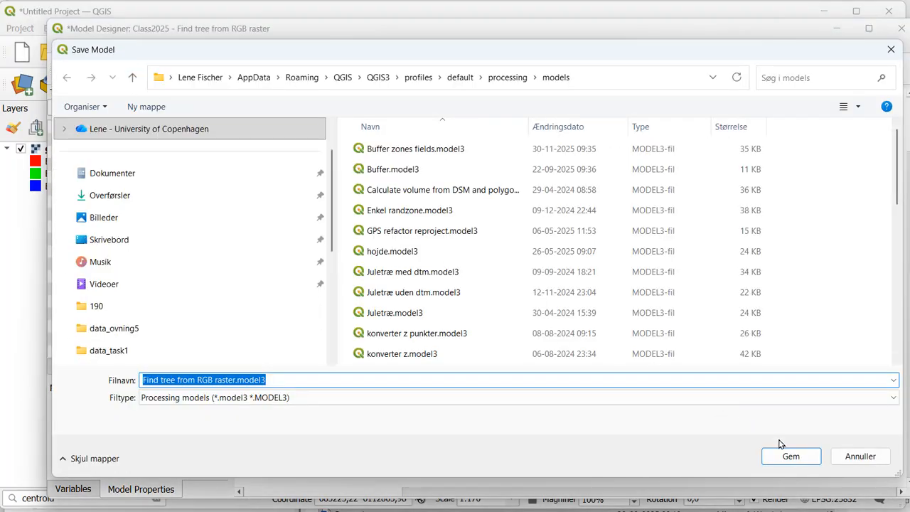
{"action": "left_click", "coordinate": [780, 457]}
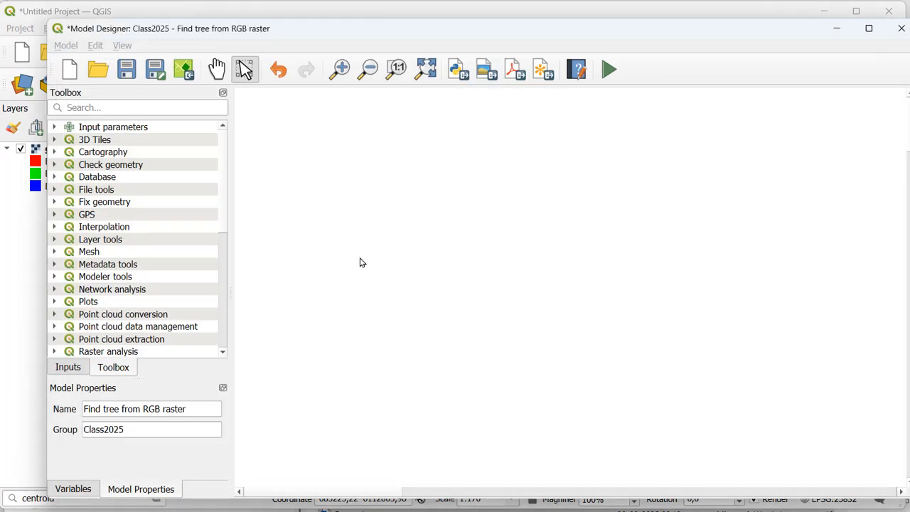
Step: Add a mandatory raster layer input to the model with the description "RGB Raster"
{"action": "left_click", "coordinate": [68, 367]}
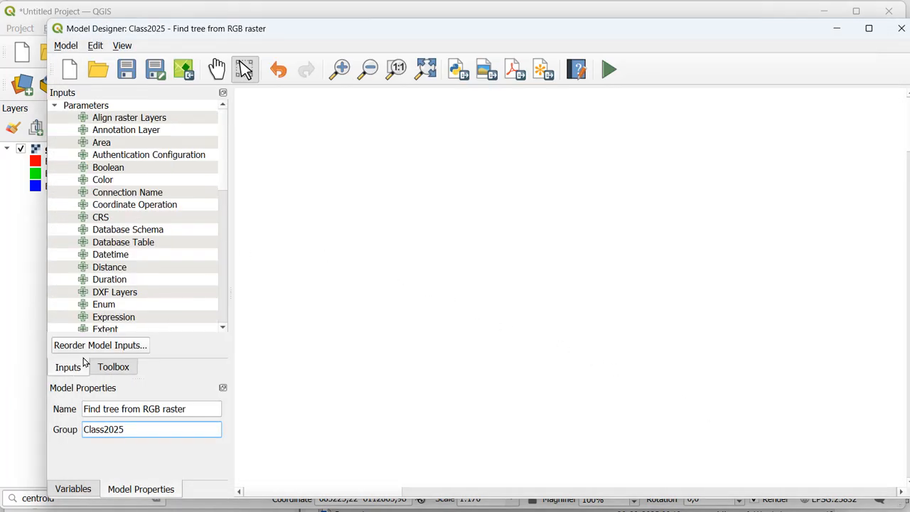
{"action": "left_click_drag", "start_coordinate": [220, 181], "coordinate": [227, 307]}
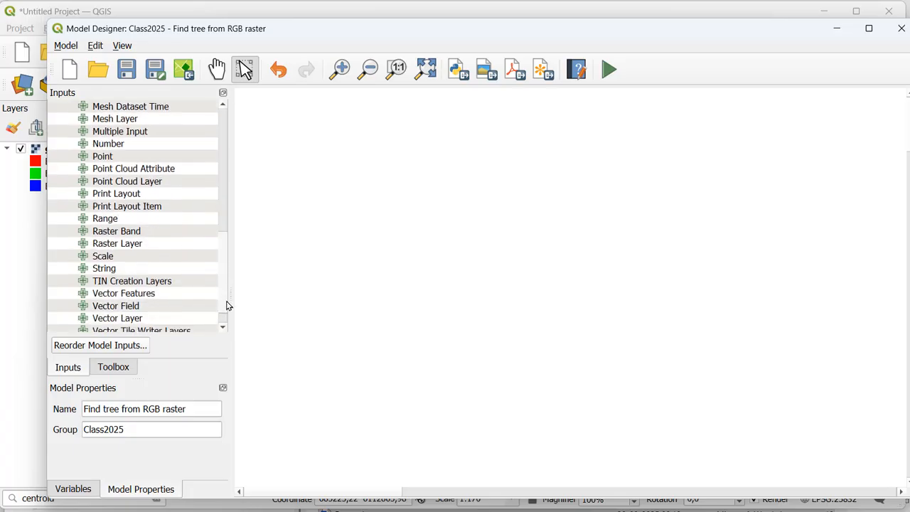
{"action": "double_click", "coordinate": [118, 244]}
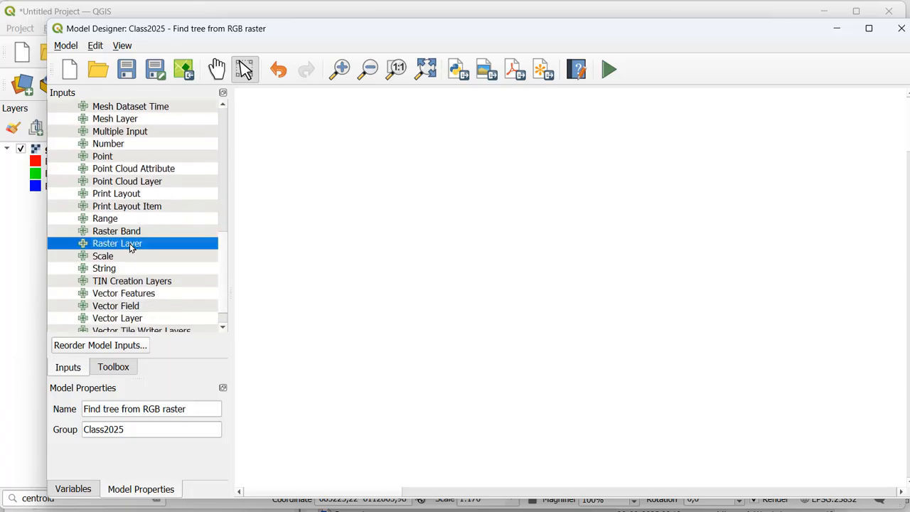
{"action": "left_click", "coordinate": [464, 229]}
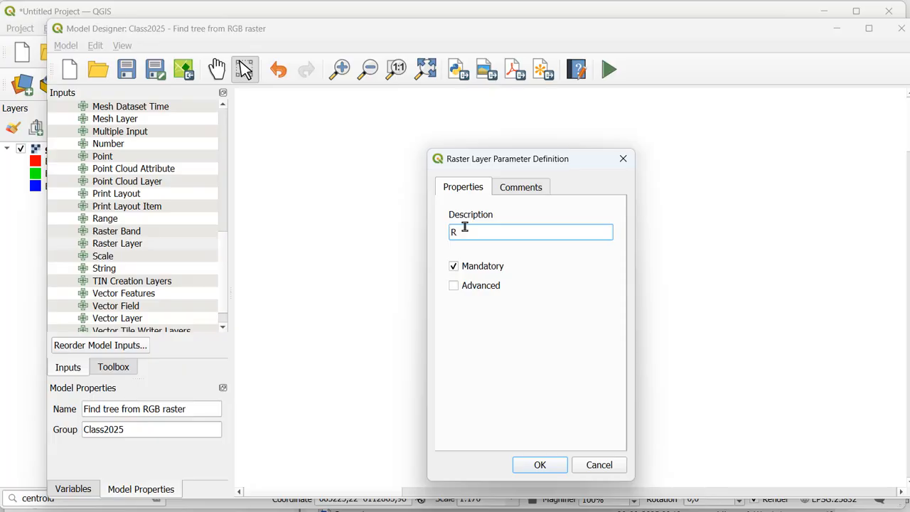
{"action": "type", "text": "RGB Raster"}
{"action": "left_click", "coordinate": [548, 466]}
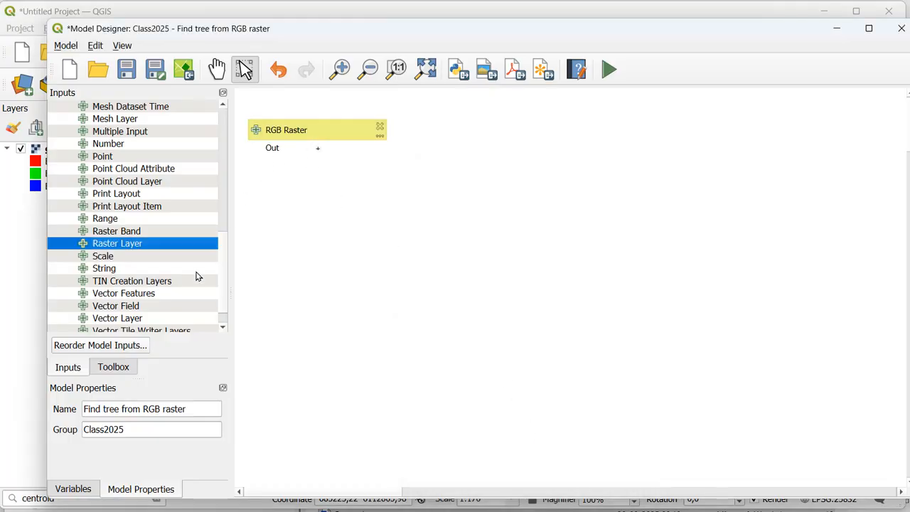
Step: Find the native Raster calculator algorithm for the VARI index, open it for the model and describe it as "Raster calculator VARI"
{"action": "left_click", "coordinate": [125, 372]}
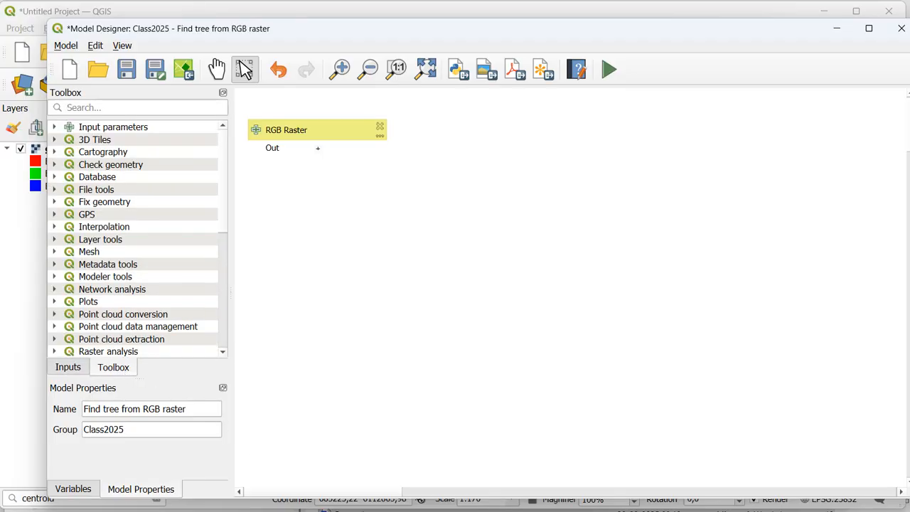
{"action": "key", "text": "alt+Tab"}
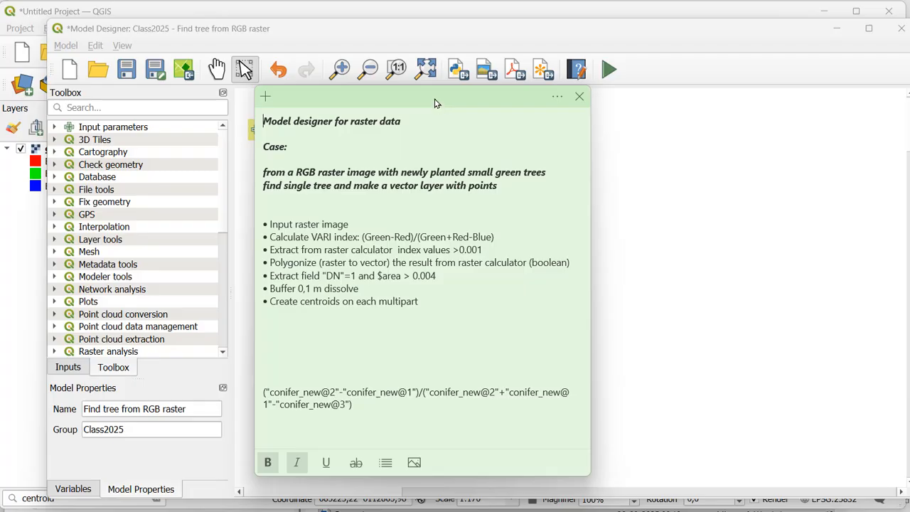
{"action": "left_click_drag", "start_coordinate": [436, 103], "coordinate": [684, 107]}
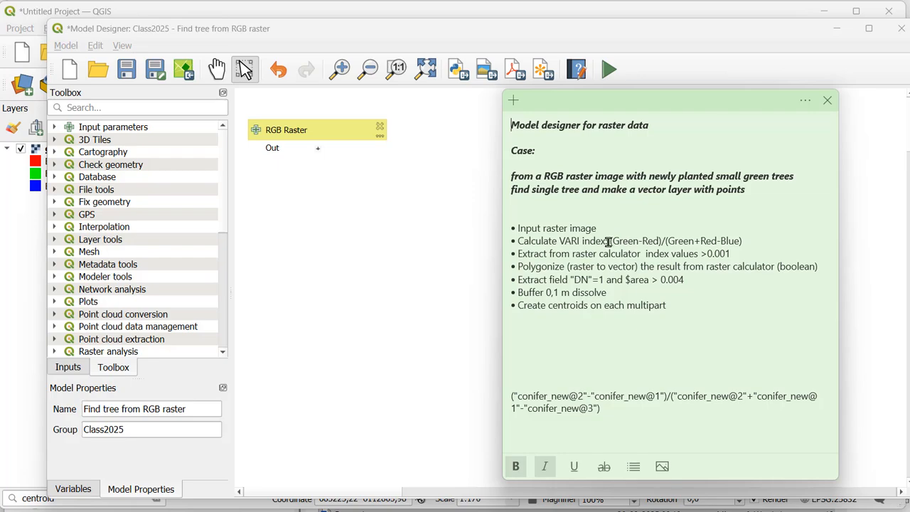
{"action": "left_click_drag", "start_coordinate": [608, 243], "coordinate": [746, 241]}
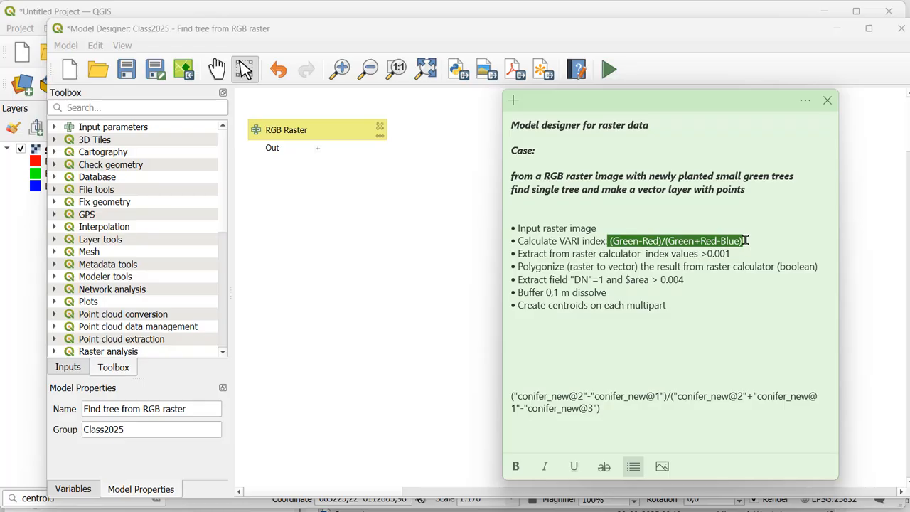
{"action": "left_click_drag", "start_coordinate": [745, 240], "coordinate": [740, 239]}
{"action": "left_click", "coordinate": [99, 108]}
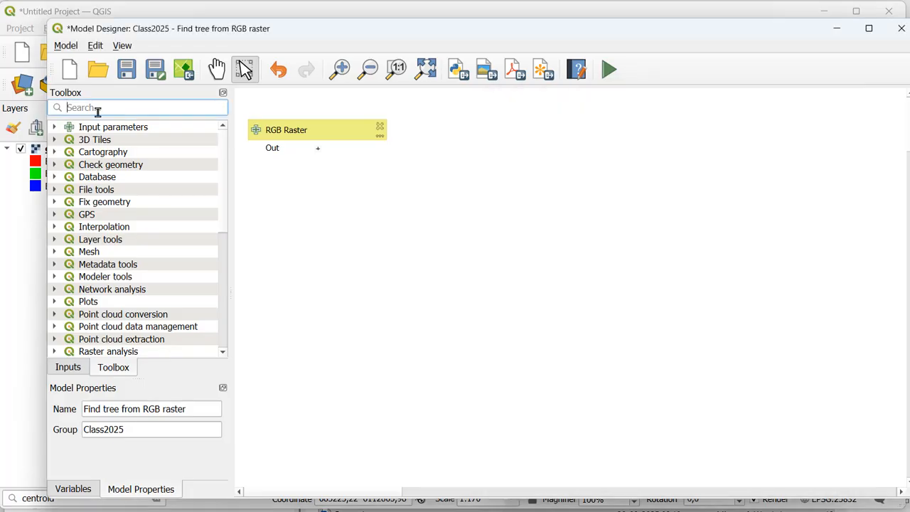
{"action": "type", "text": "ras"}
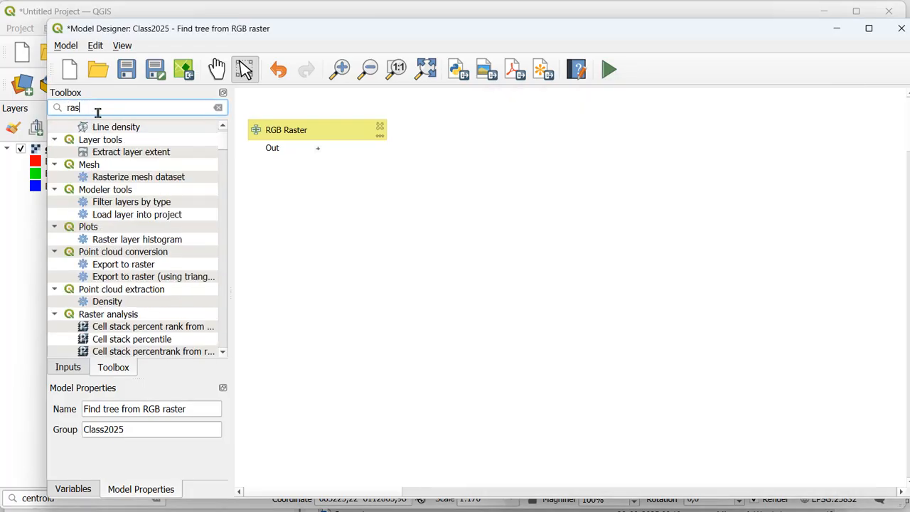
{"action": "type", "text": "ter cal"}
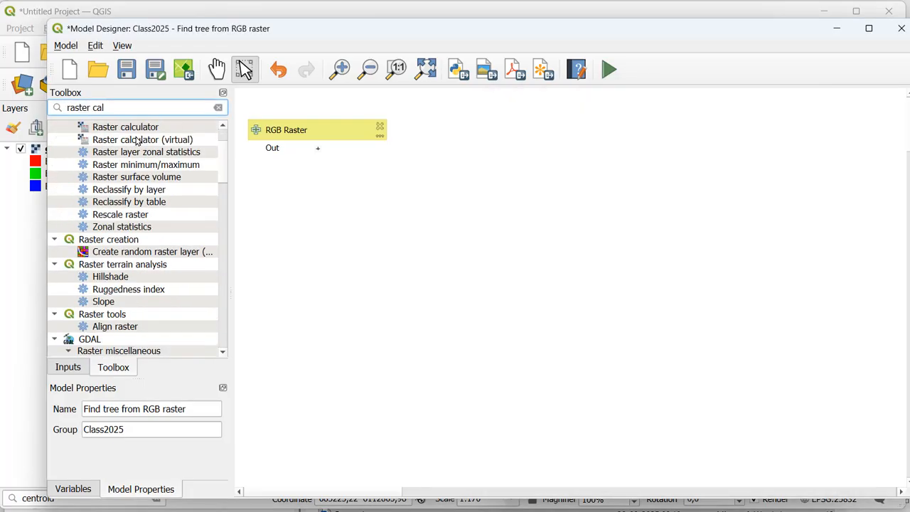
{"action": "left_click", "coordinate": [138, 132]}
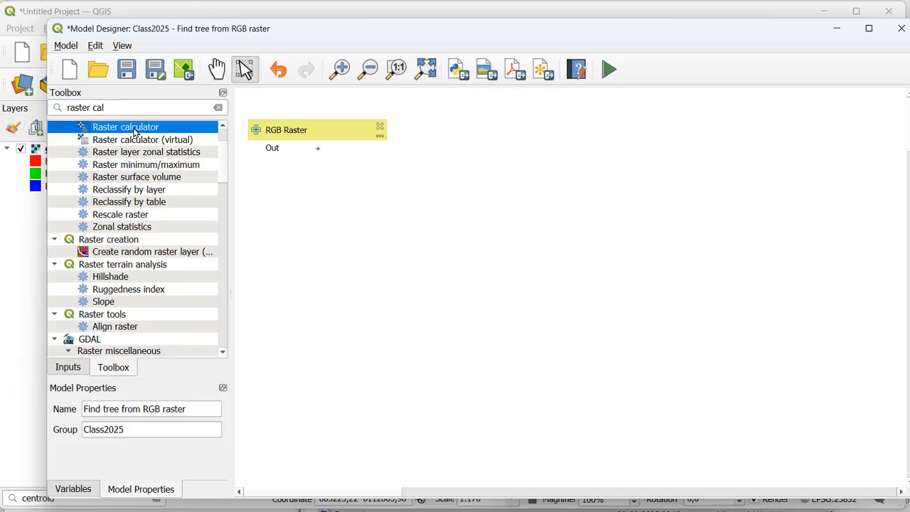
{"action": "double_click", "coordinate": [135, 132]}
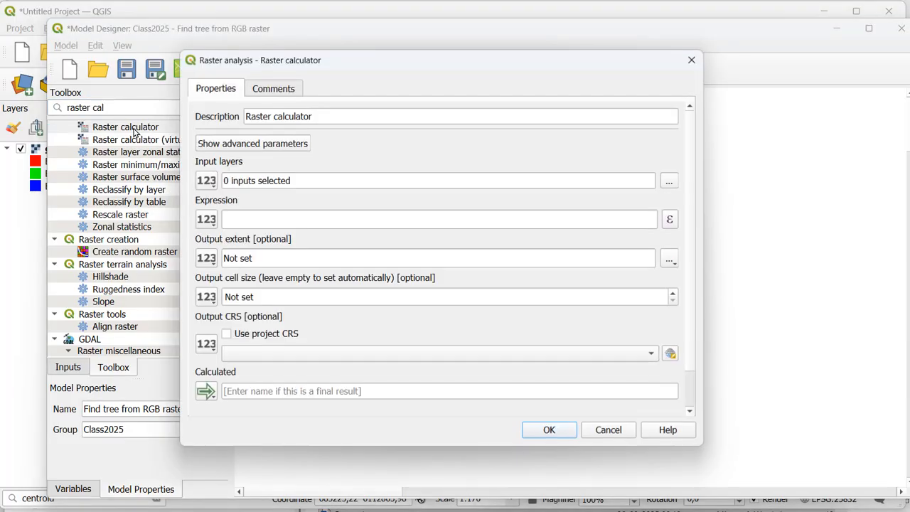
{"action": "left_click", "coordinate": [322, 121]}
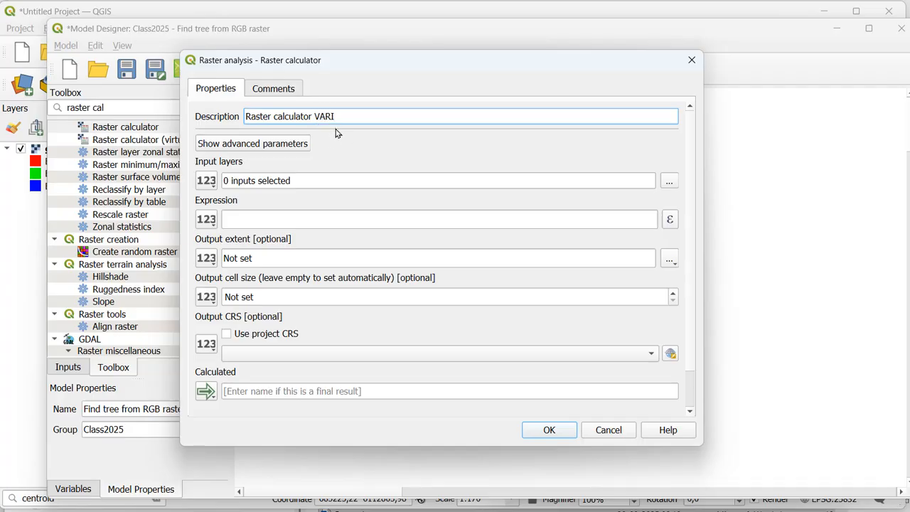
Step: Use the RGB Raster model input as the input layer of the VARI raster calculator
{"action": "left_click_drag", "start_coordinate": [354, 63], "coordinate": [431, 66]}
{"action": "left_click", "coordinate": [285, 183]}
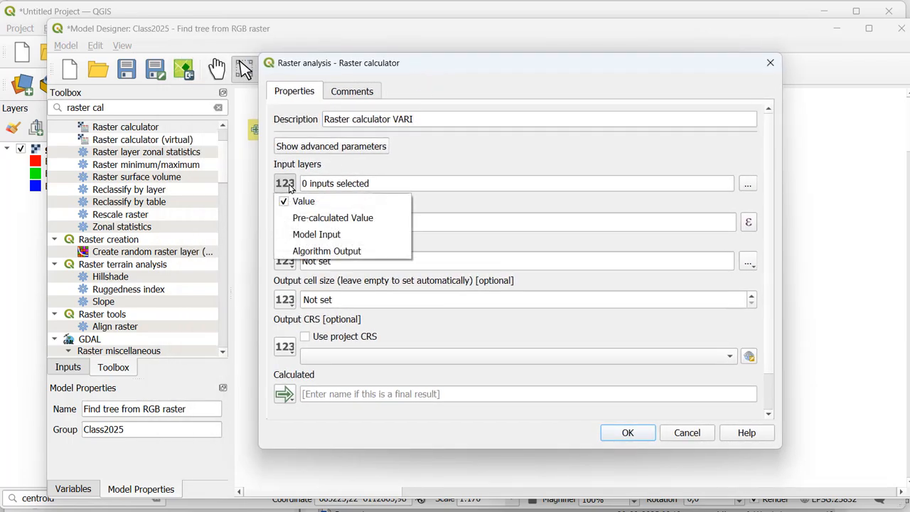
{"action": "left_click", "coordinate": [307, 235]}
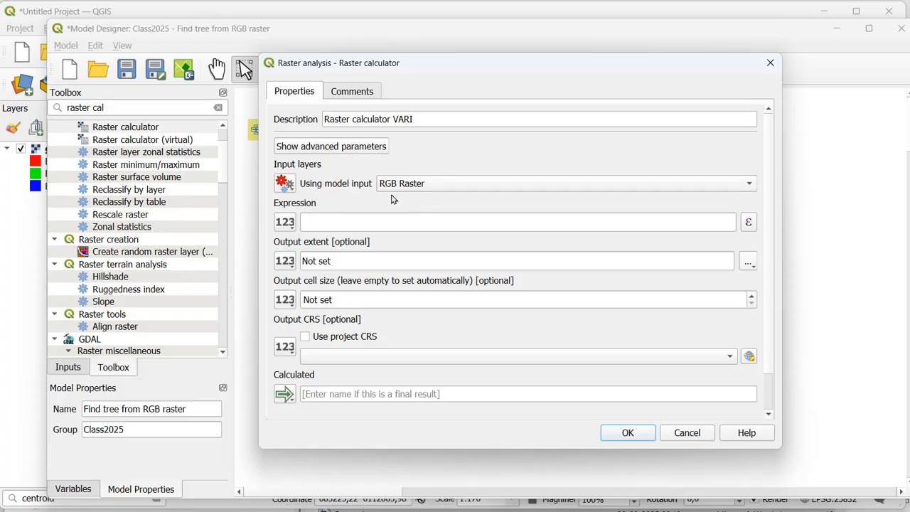
Step: Open the VARI calculator's expression editor, paste (Green-Red)/(Green+Red-Blue) as a reference line and write the numerator ("A@2"-"A@1") followed by a division sign
{"action": "left_click", "coordinate": [748, 223]}
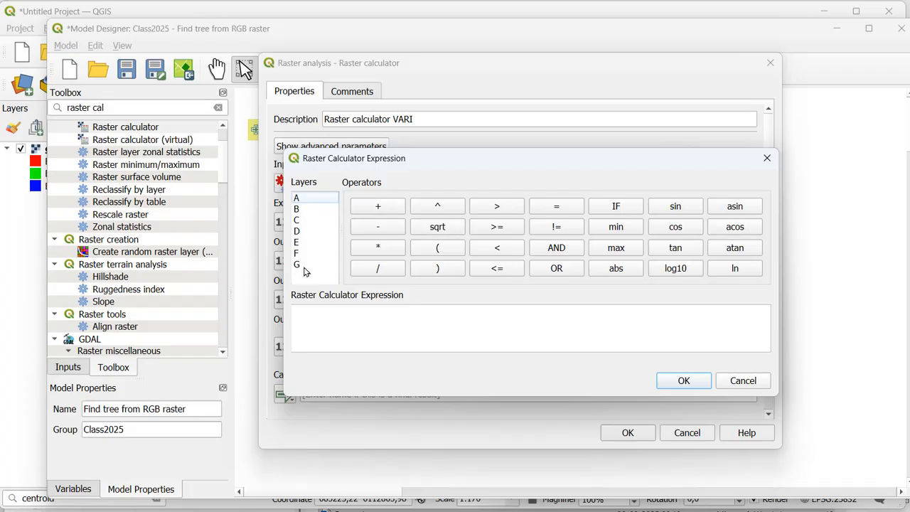
{"action": "double_click", "coordinate": [301, 200]}
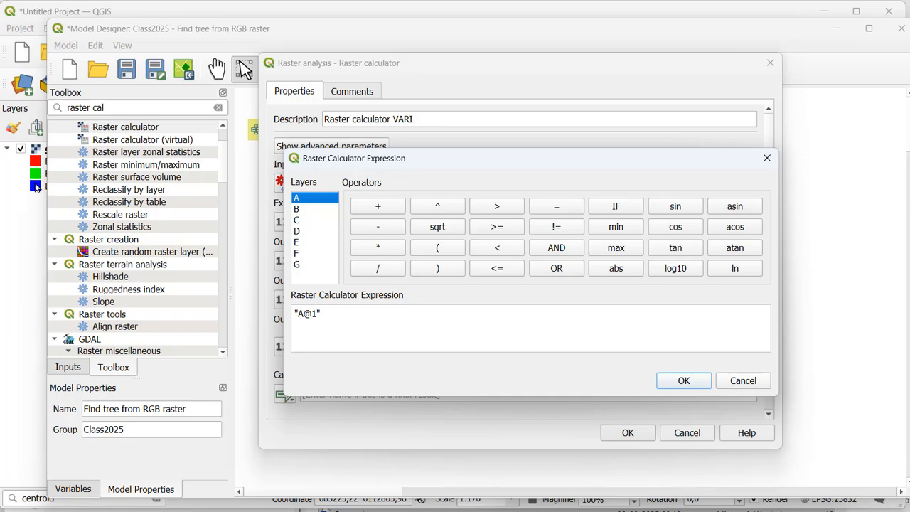
{"action": "left_click", "coordinate": [349, 319]}
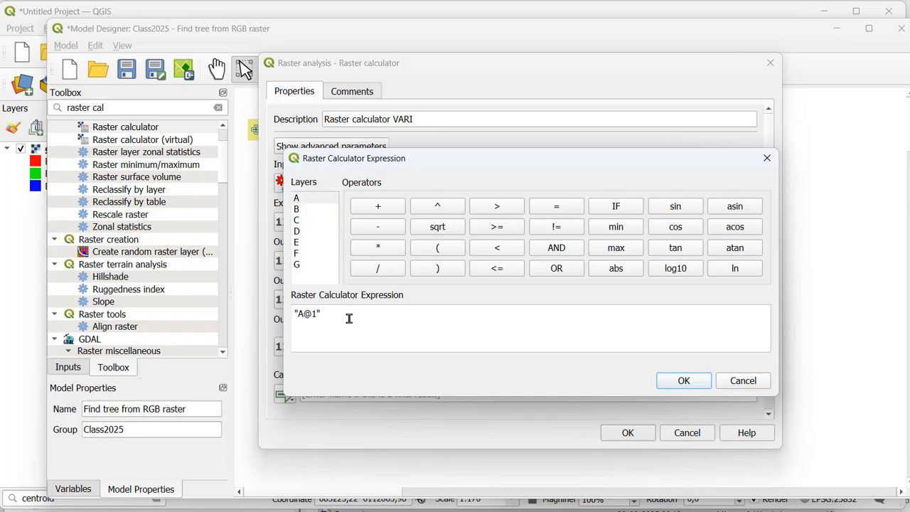
{"action": "type", "text": "(Green-Red)/(Green+Red-Blue)"}
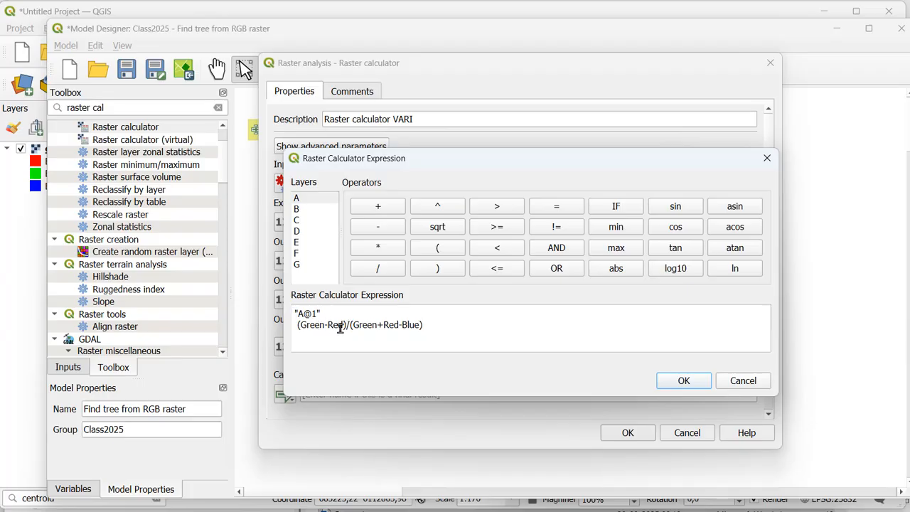
{"action": "type", "text": "("}
{"action": "left_click", "coordinate": [337, 313]}
{"action": "double_click", "coordinate": [311, 198]}
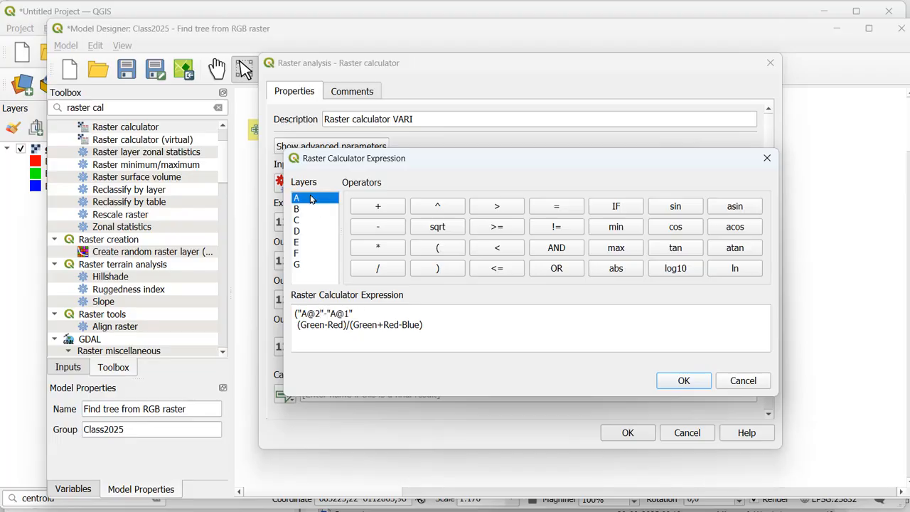
{"action": "left_click", "coordinate": [359, 314]}
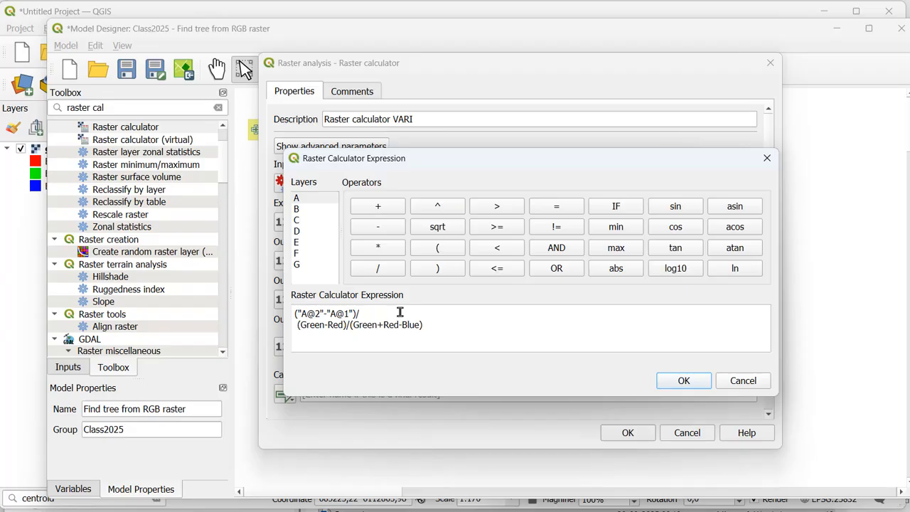
Step: Complete the expression with the denominator ("A@2"+"A@1"-"A@3"), delete the pasted reference formula and accept the expression
{"action": "double_click", "coordinate": [302, 198]}
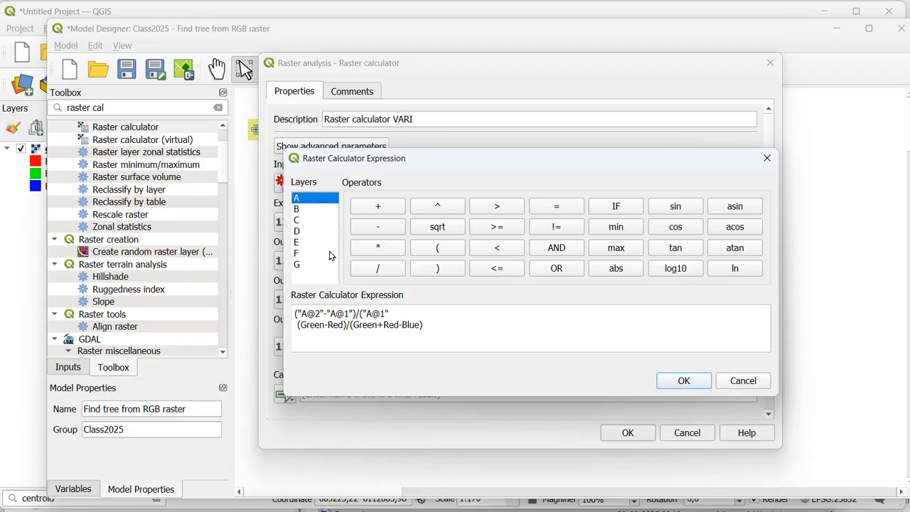
{"action": "double_click", "coordinate": [384, 313]}
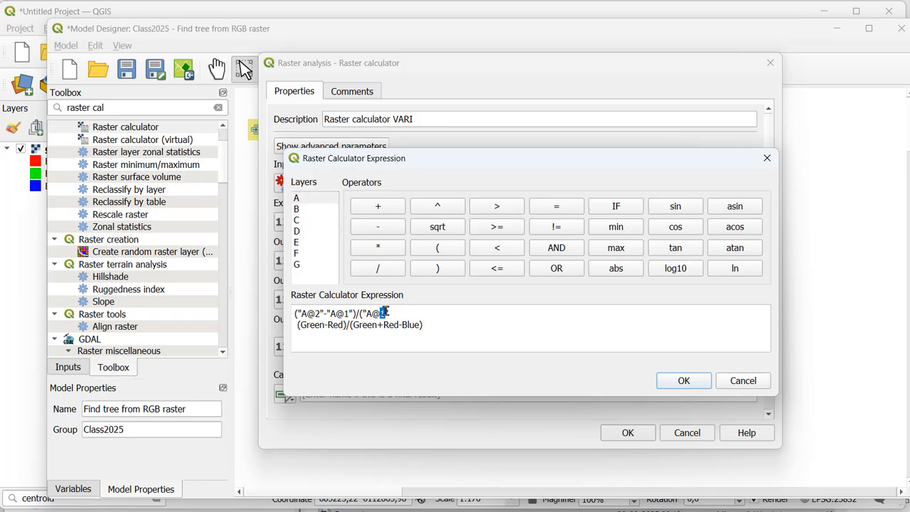
{"action": "double_click", "coordinate": [310, 204]}
{"action": "left_click", "coordinate": [428, 312]}
{"action": "double_click", "coordinate": [313, 198]}
{"action": "double_click", "coordinate": [441, 314]}
{"action": "type", "text": "3"}
{"action": "left_click_drag", "start_coordinate": [442, 329], "coordinate": [275, 322]}
{"action": "key", "text": "BackSpace"}
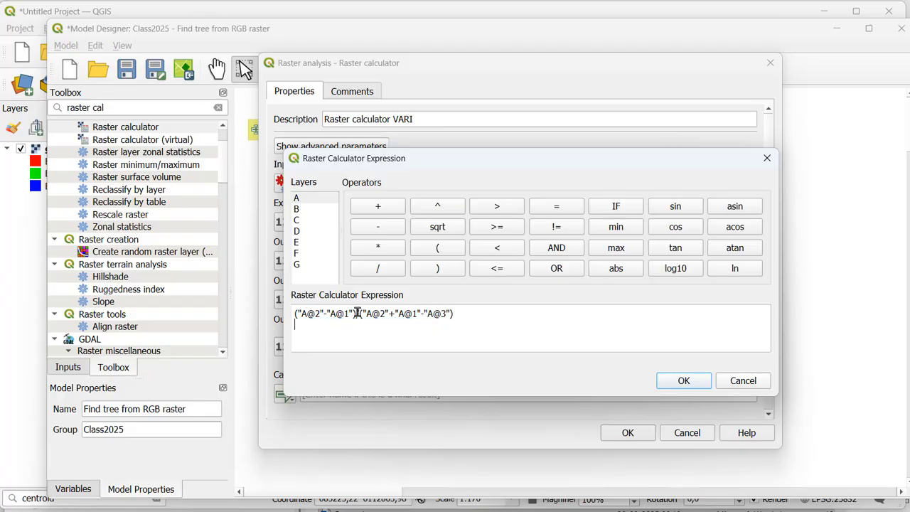
{"action": "left_click", "coordinate": [468, 313]}
{"action": "left_click", "coordinate": [684, 381]}
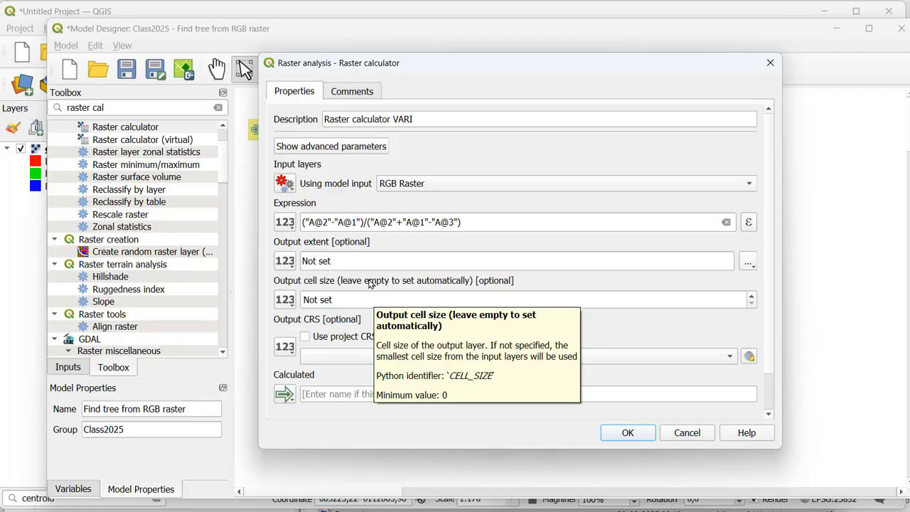
Step: Name the calculator's final output VARI and add the algorithm to the model
{"action": "left_click", "coordinate": [333, 389]}
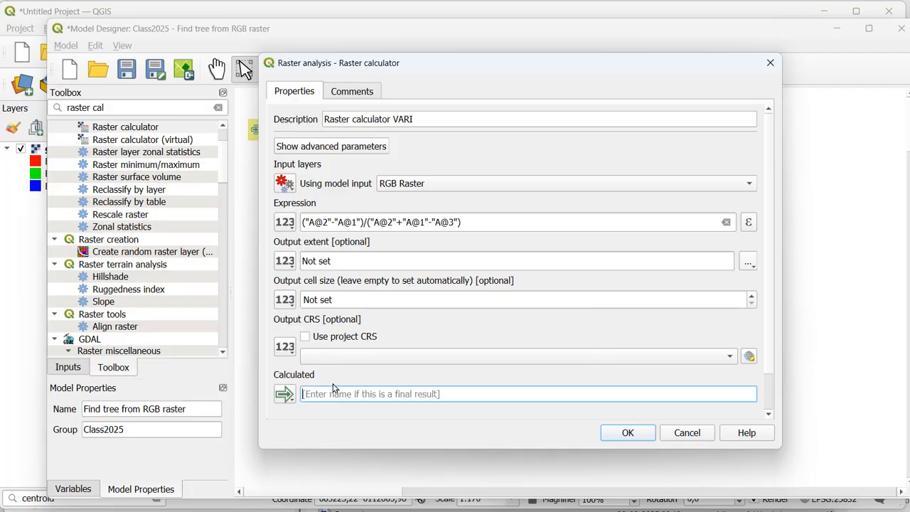
{"action": "type", "text": "VARI"}
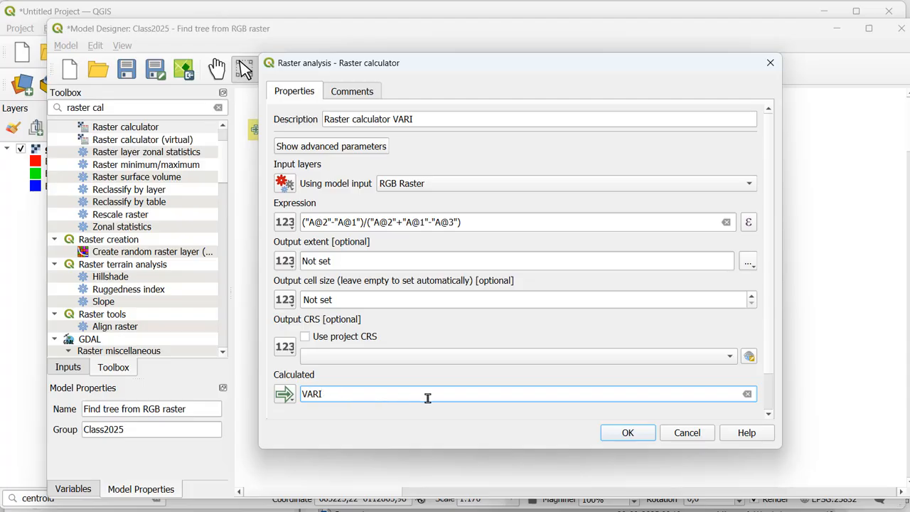
{"action": "left_click", "coordinate": [626, 432]}
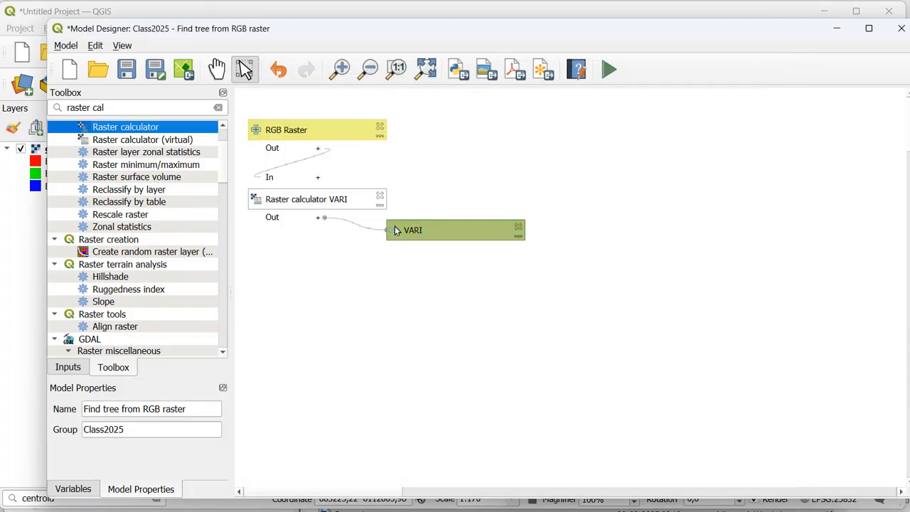
Step: Line up the Raster calculator VARI and VARI output boxes in a row beside RGB Raster and save the model
{"action": "left_click_drag", "start_coordinate": [345, 194], "coordinate": [507, 121]}
{"action": "left_click_drag", "start_coordinate": [503, 227], "coordinate": [667, 123]}
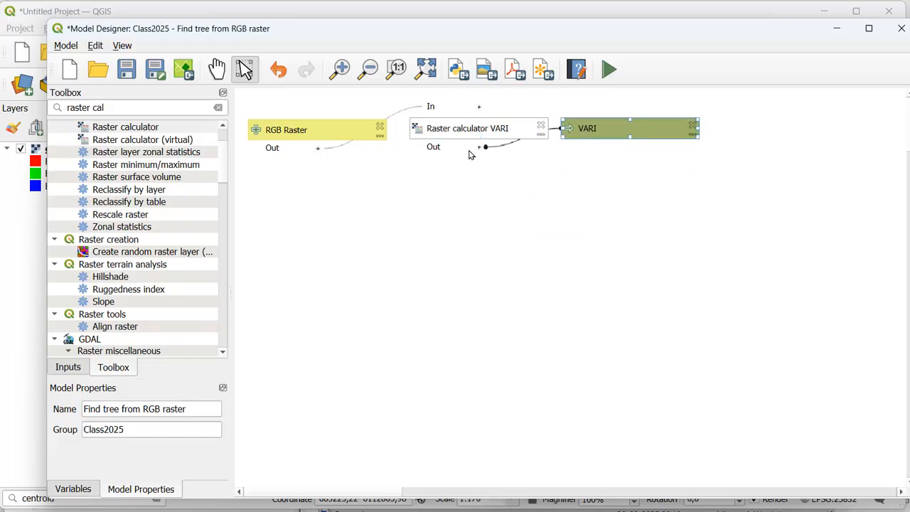
{"action": "left_click", "coordinate": [128, 69]}
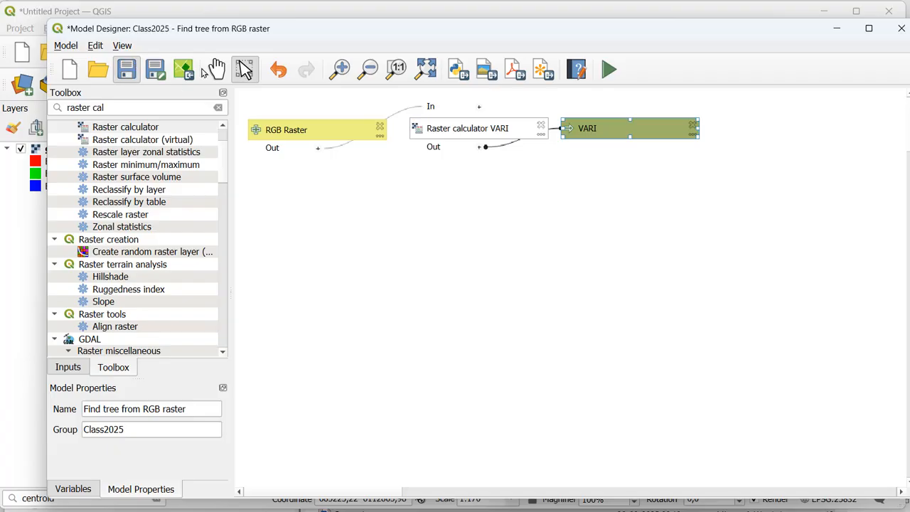
Step: Test-run the model on the conifer_new raster with a temporary VARI output and close the run dialog
{"action": "left_click", "coordinate": [607, 69]}
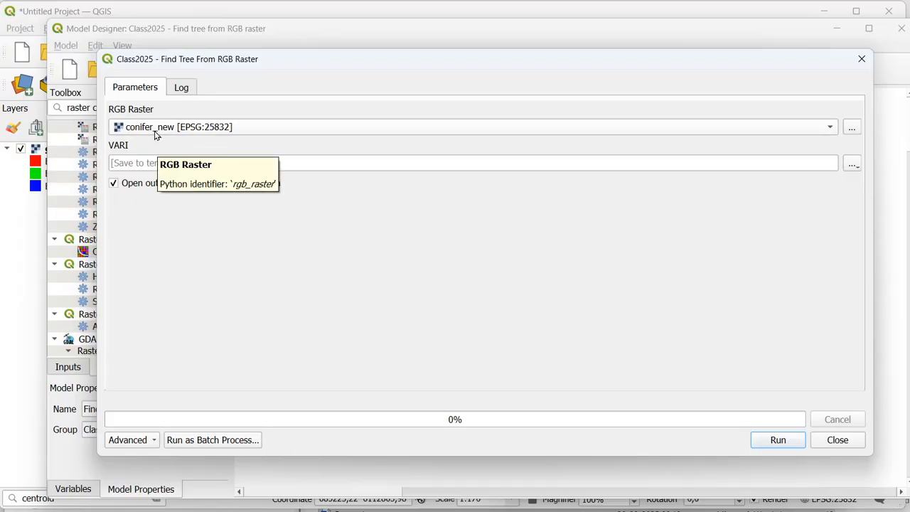
{"action": "left_click", "coordinate": [758, 440]}
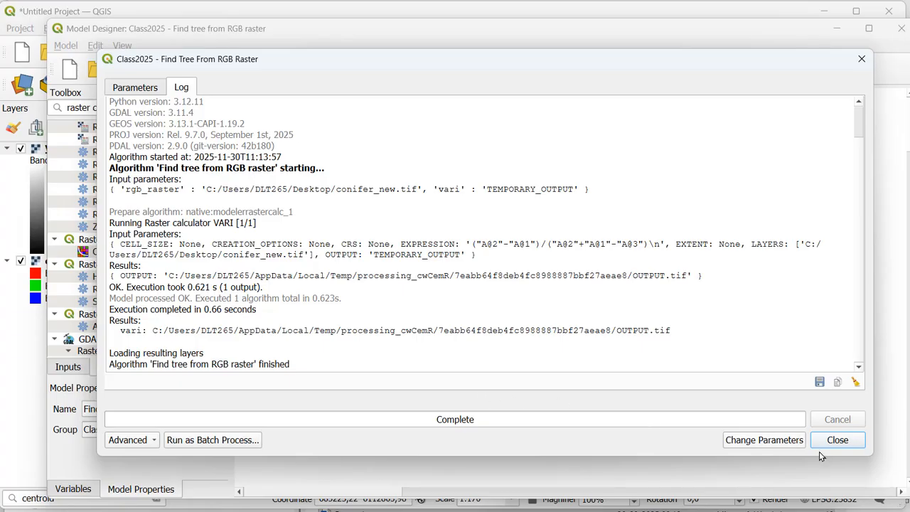
{"action": "left_click", "coordinate": [836, 439]}
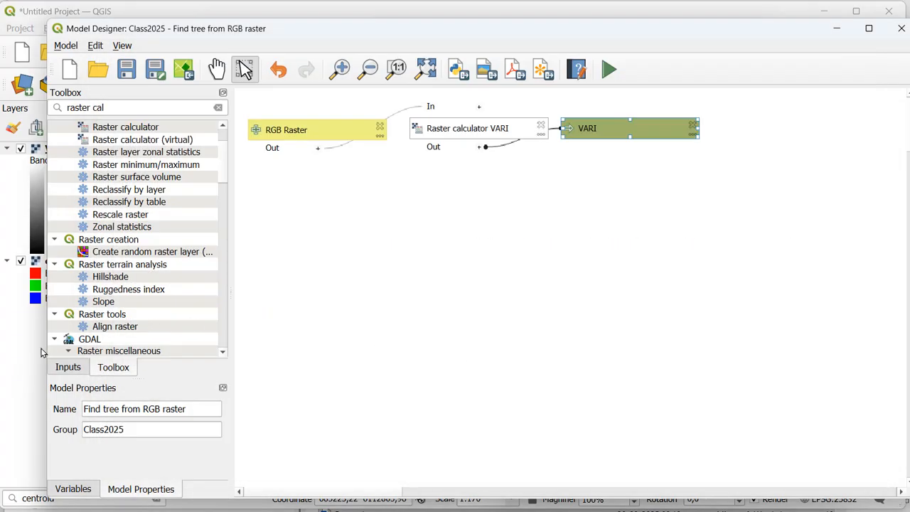
Step: In the main QGIS window, set the VARI layer's grayscale minimum to 0.001 and examine single trees up close
{"action": "left_click", "coordinate": [31, 346]}
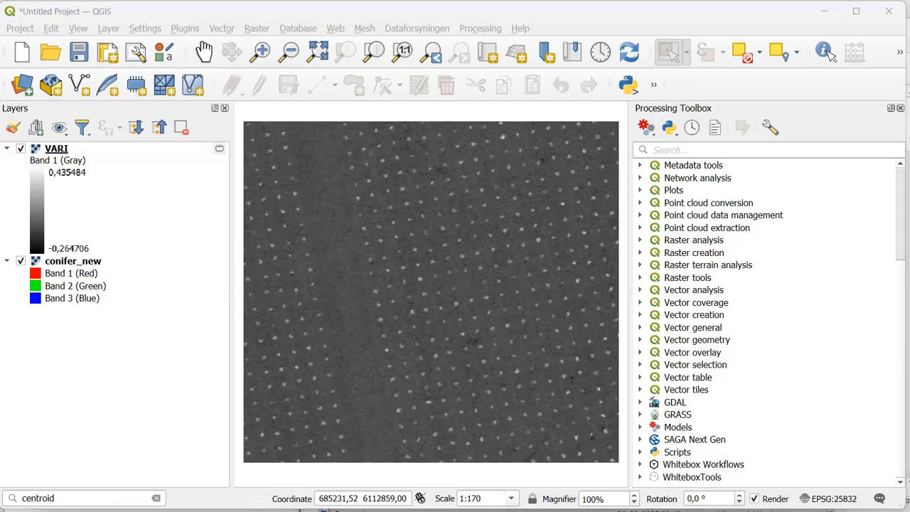
{"action": "left_click", "coordinate": [68, 150]}
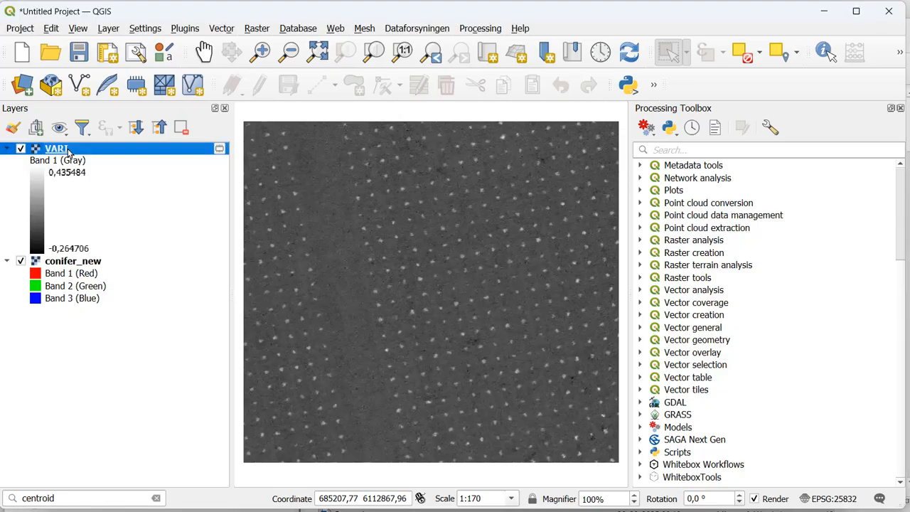
{"action": "double_click", "coordinate": [69, 151]}
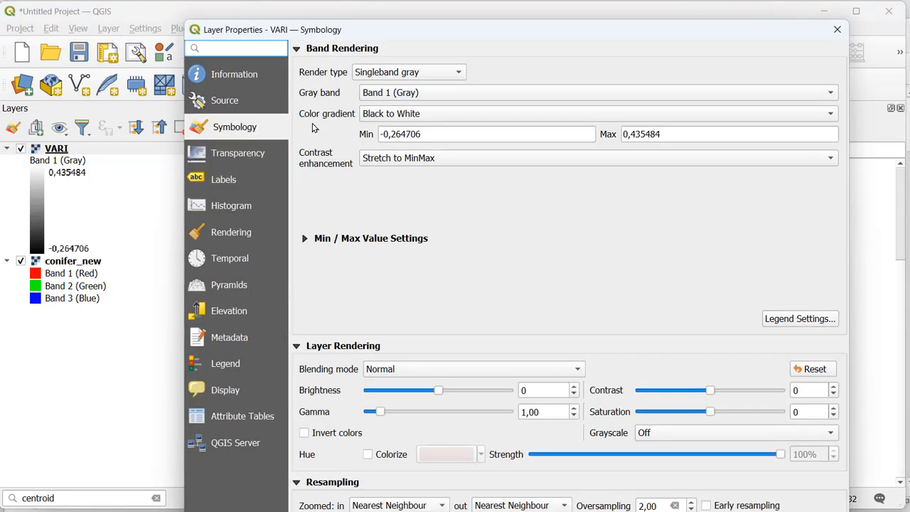
{"action": "left_click_drag", "start_coordinate": [439, 134], "coordinate": [374, 135]}
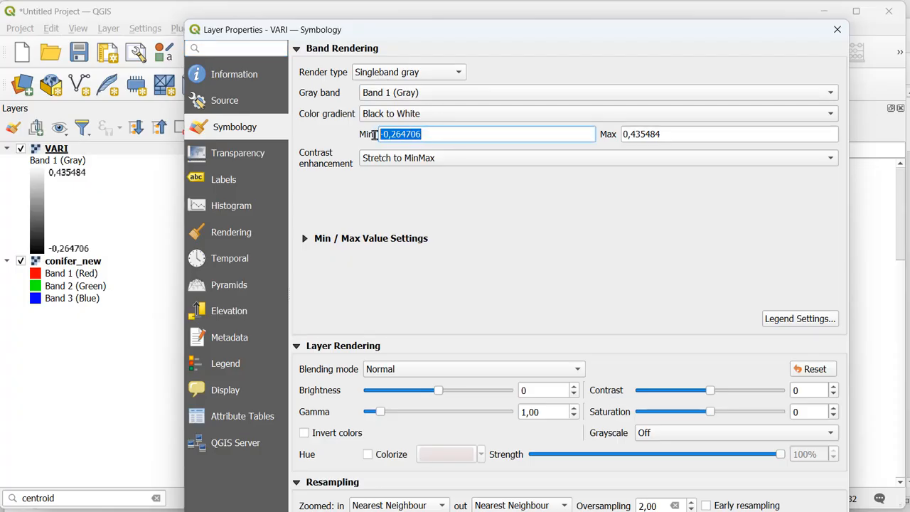
{"action": "type", "text": "0.001"}
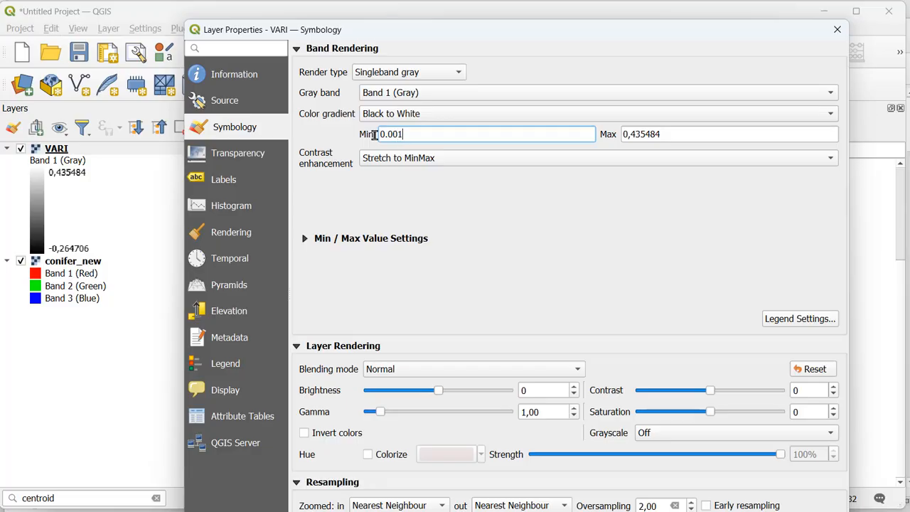
{"action": "key", "text": "Return"}
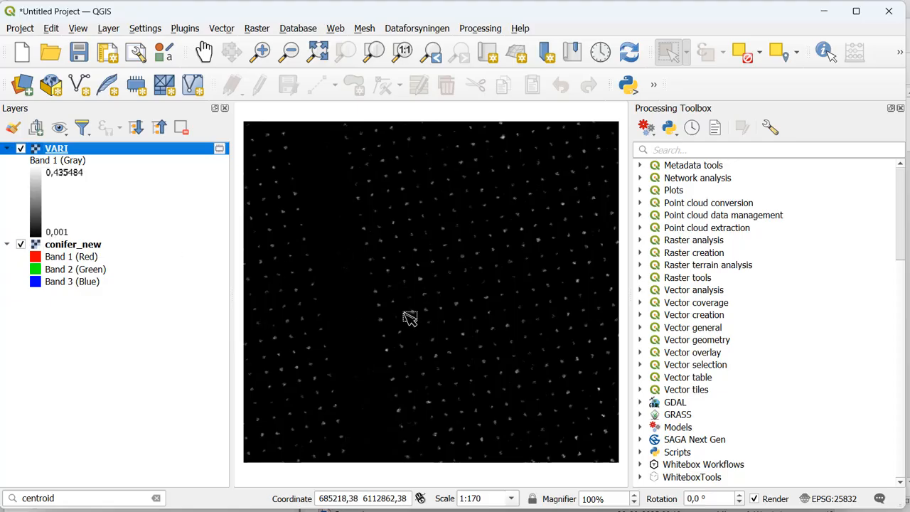
{"action": "scroll", "coordinate": [408, 316], "scroll_direction": "up", "scroll_amount": 2}
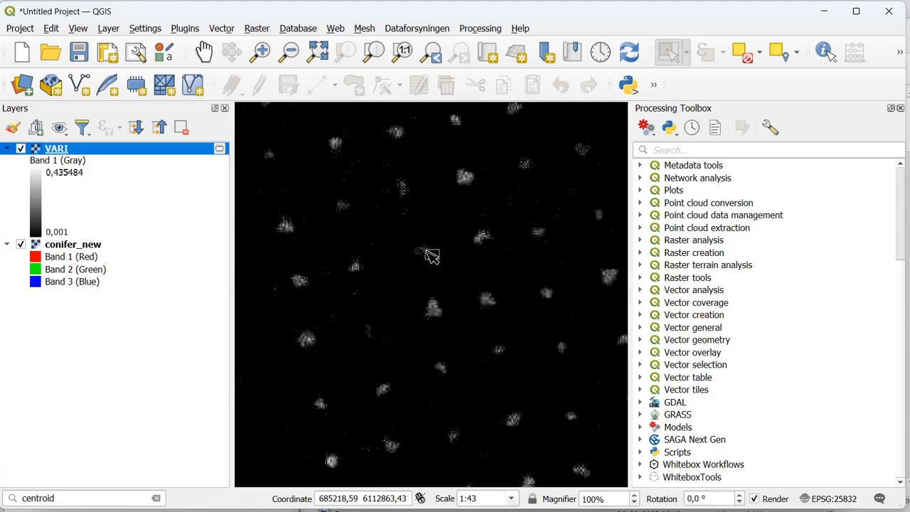
{"action": "scroll", "coordinate": [507, 239], "scroll_direction": "up", "scroll_amount": 2}
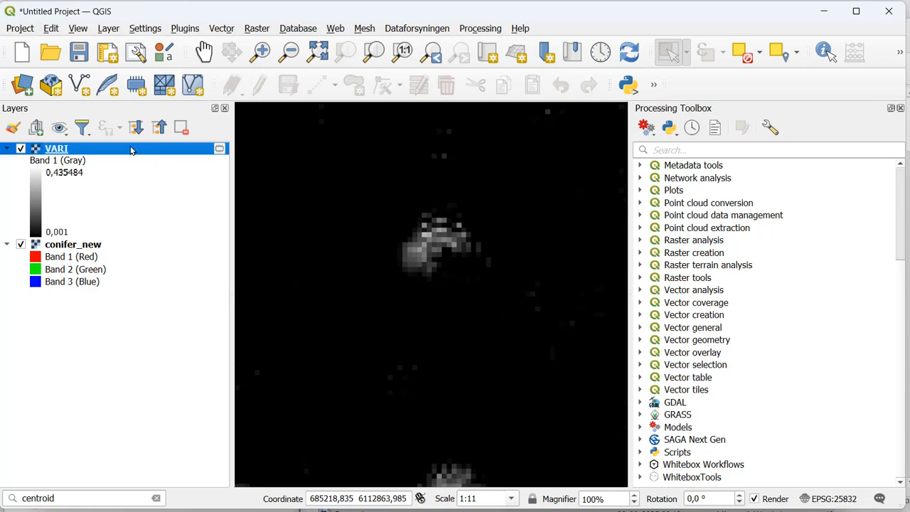
Step: Remove the temporary VARI layer from the project
{"action": "mouse_move", "coordinate": [131, 150]}
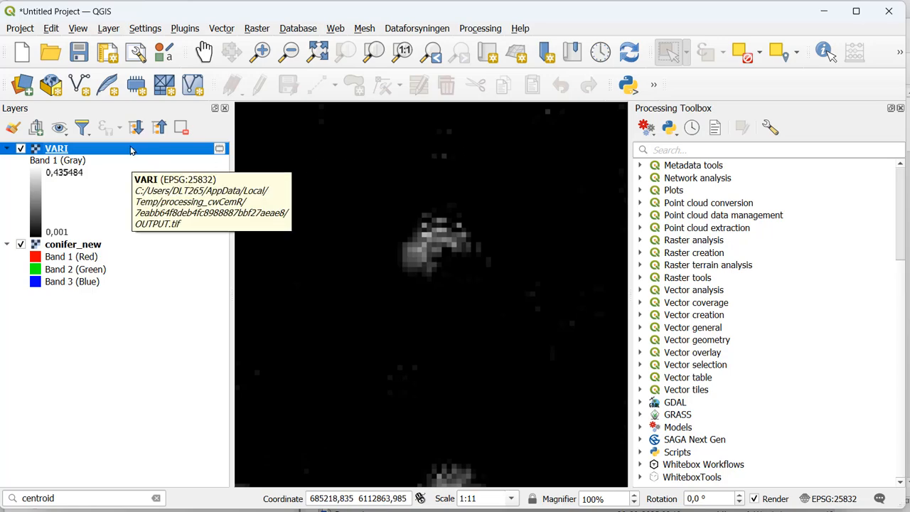
{"action": "left_click", "coordinate": [181, 128]}
{"action": "left_click", "coordinate": [431, 284]}
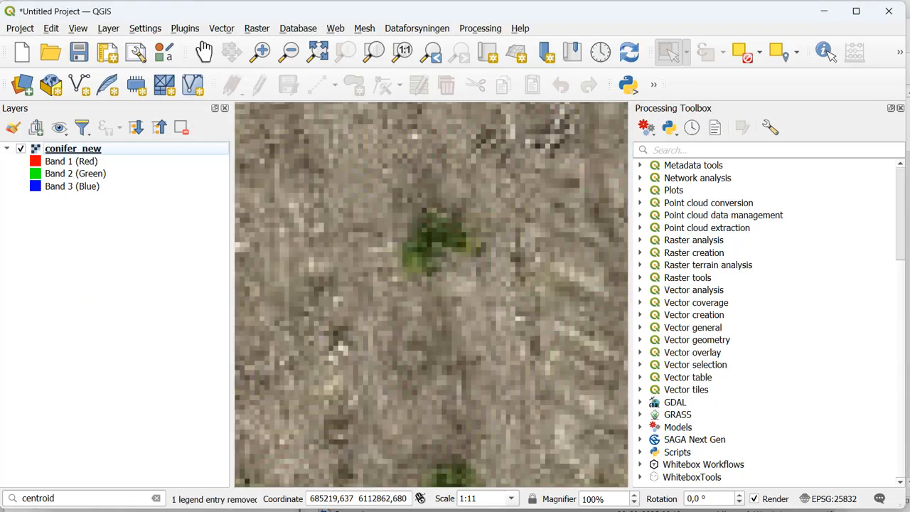
Step: Return to the Model Designer and consult the list of workflow steps in Sticky Notes
{"action": "mouse_move", "coordinate": [446, 496]}
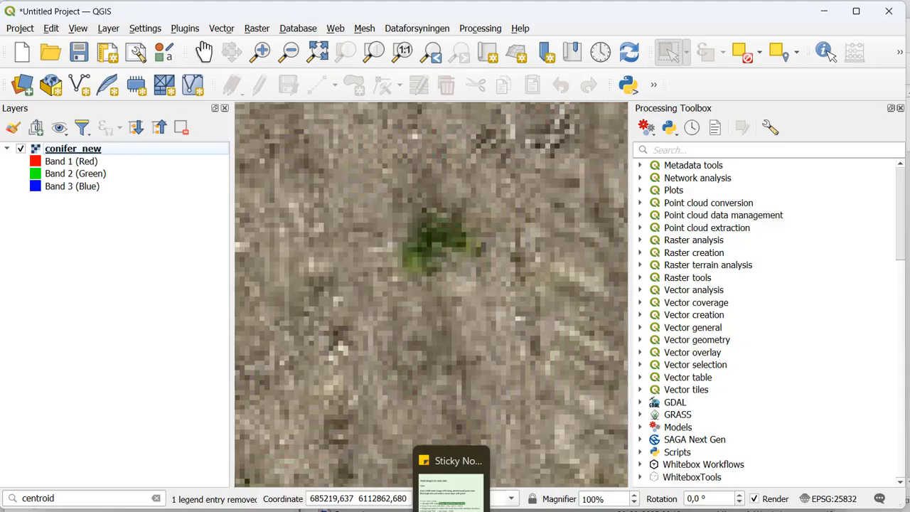
{"action": "mouse_move", "coordinate": [325, 506]}
{"action": "left_click", "coordinate": [402, 483]}
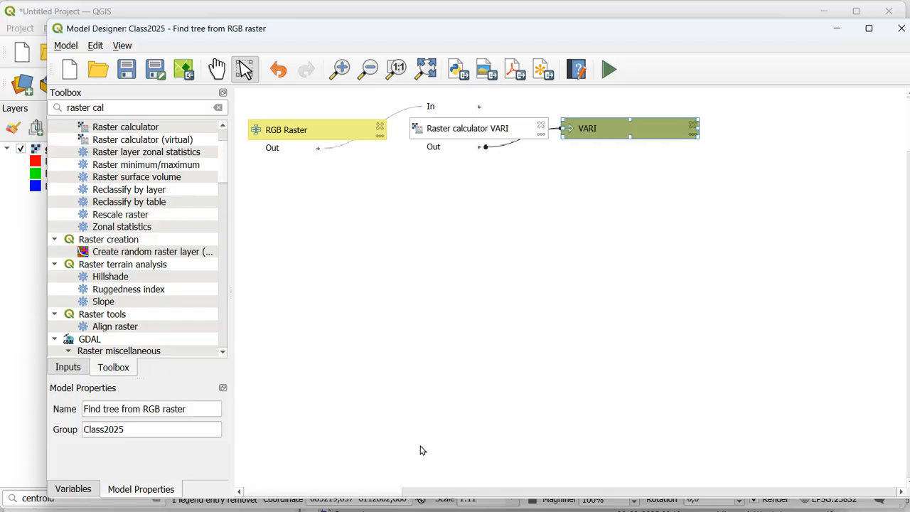
{"action": "left_click", "coordinate": [500, 508]}
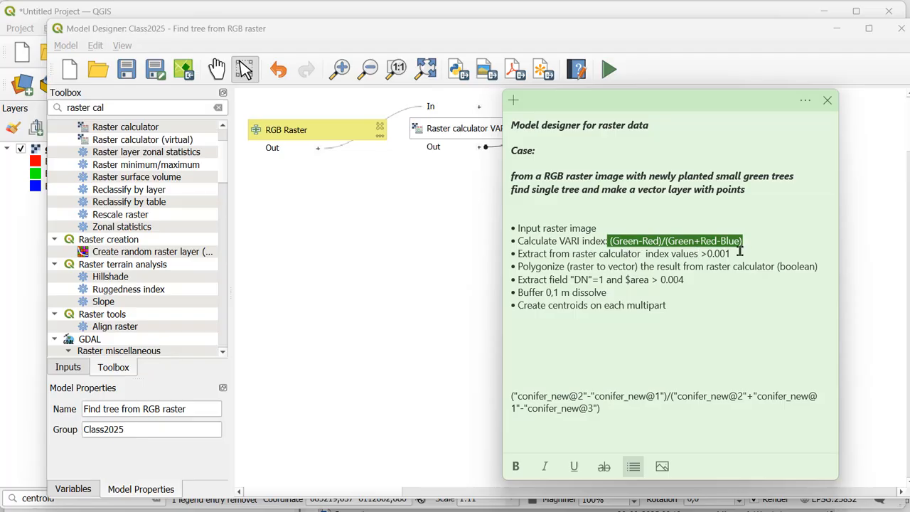
Step: Open a second native Raster calculator for the model and describe it as "Raster calculator VARI >0.001"
{"action": "double_click", "coordinate": [152, 130]}
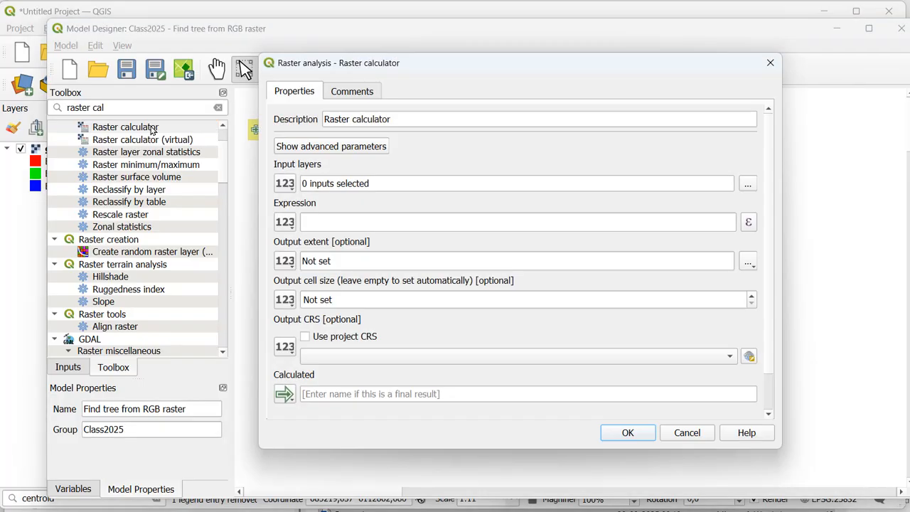
{"action": "left_click", "coordinate": [428, 118]}
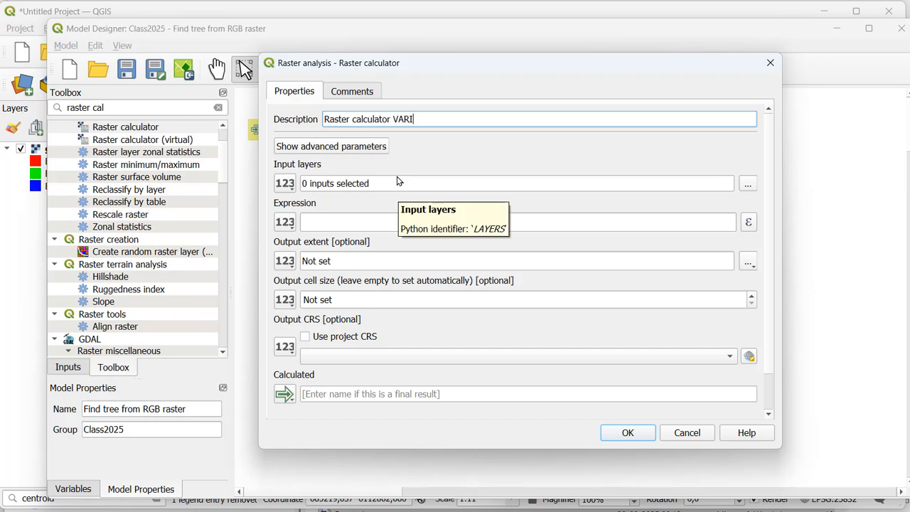
{"action": "type", "text": "VARI >0.001"}
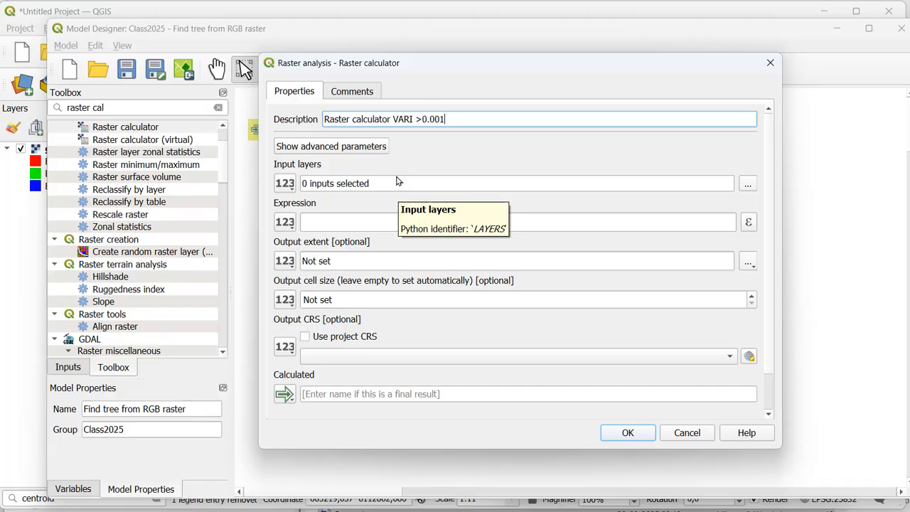
Step: Use the "Raster calculator VARI" output as the input layer and set the expression to "A@1" >= 0.001
{"action": "left_click", "coordinate": [285, 184]}
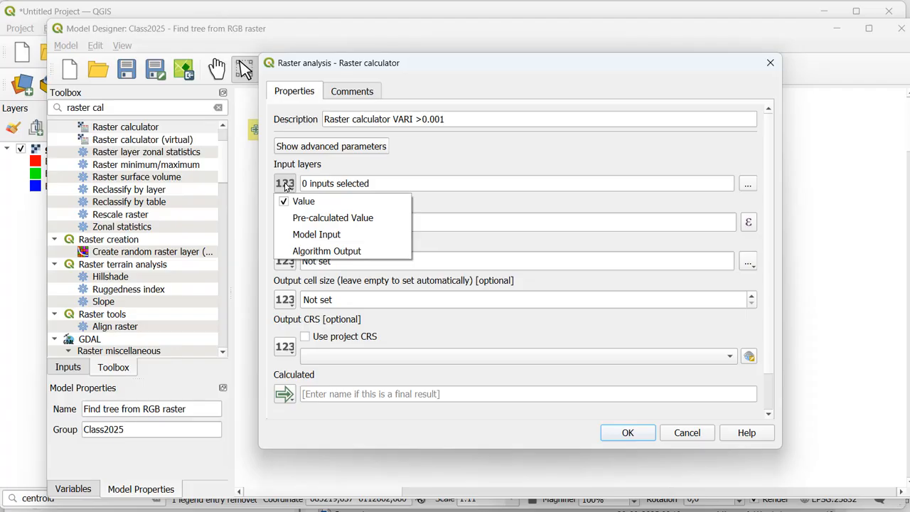
{"action": "left_click", "coordinate": [315, 253]}
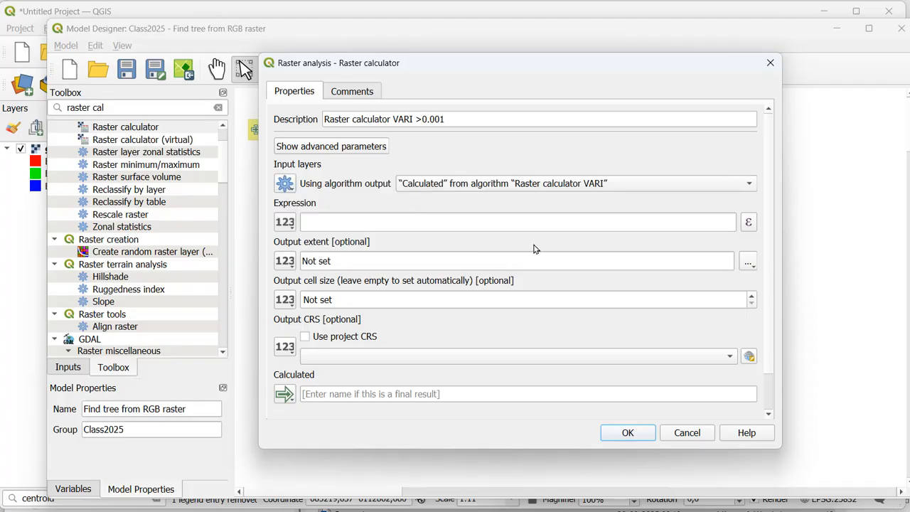
{"action": "left_click", "coordinate": [751, 224]}
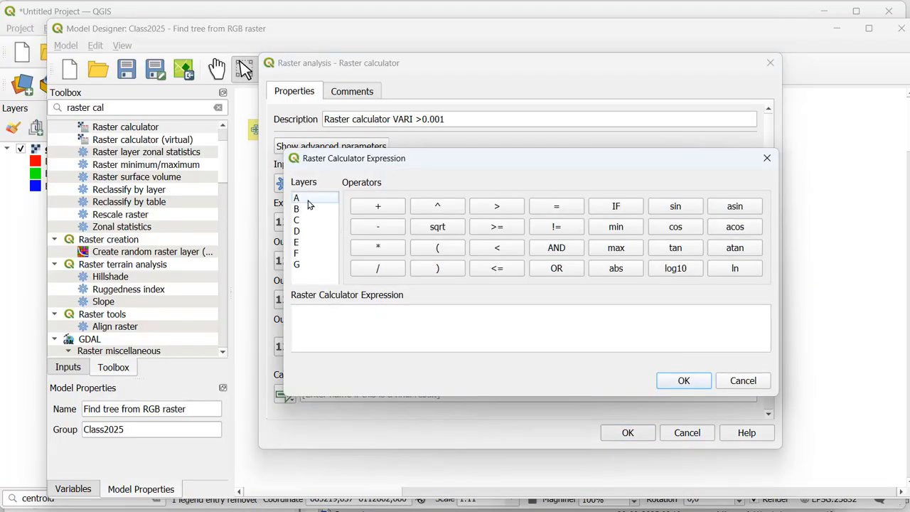
{"action": "double_click", "coordinate": [297, 198]}
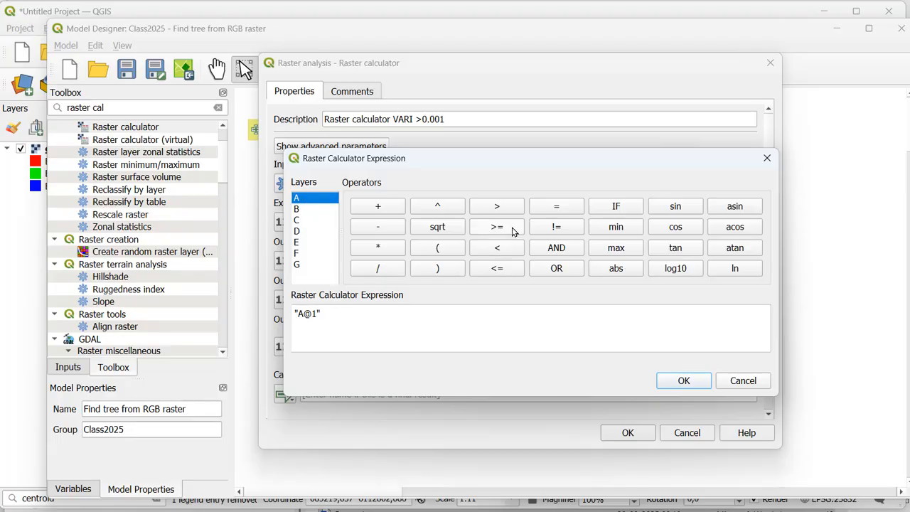
{"action": "left_click", "coordinate": [504, 207]}
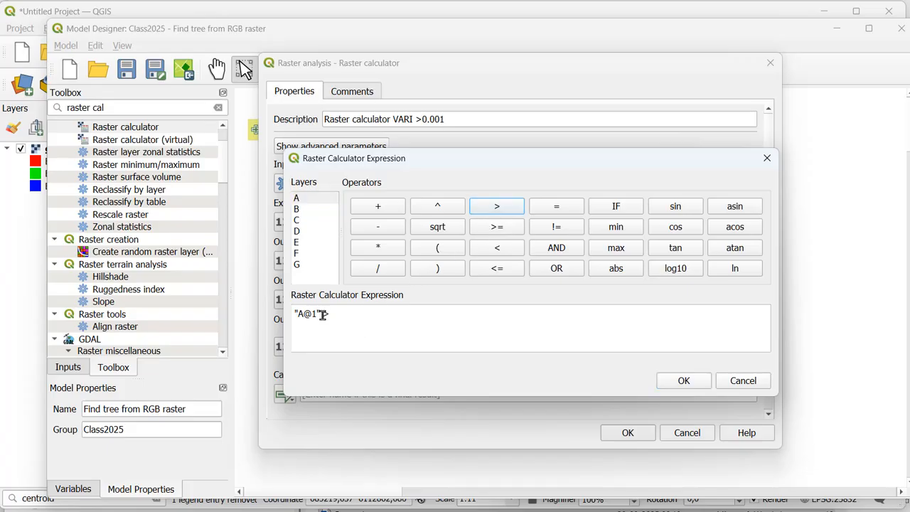
{"action": "left_click_drag", "start_coordinate": [321, 314], "coordinate": [333, 314]}
{"action": "key", "text": "BackSpace"}
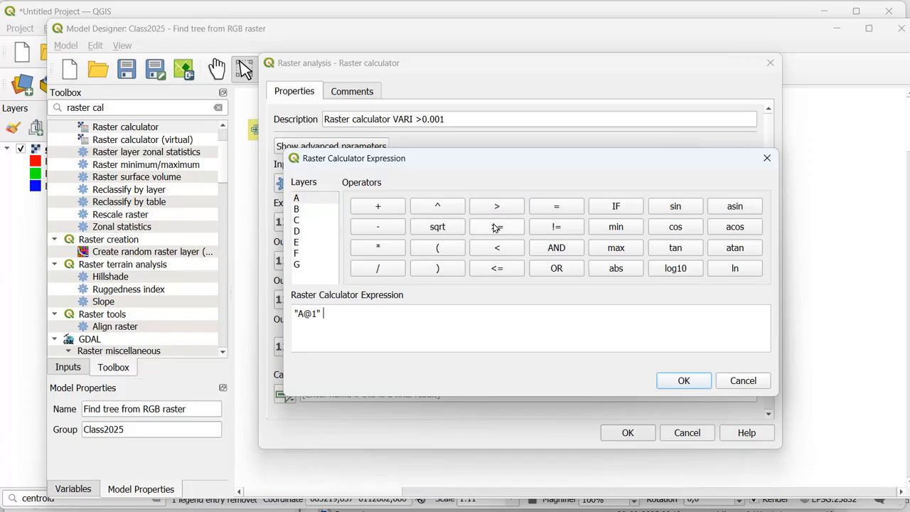
{"action": "left_click", "coordinate": [495, 228]}
{"action": "left_click", "coordinate": [495, 227]}
{"action": "left_click", "coordinate": [375, 310]}
{"action": "left_click", "coordinate": [682, 382]}
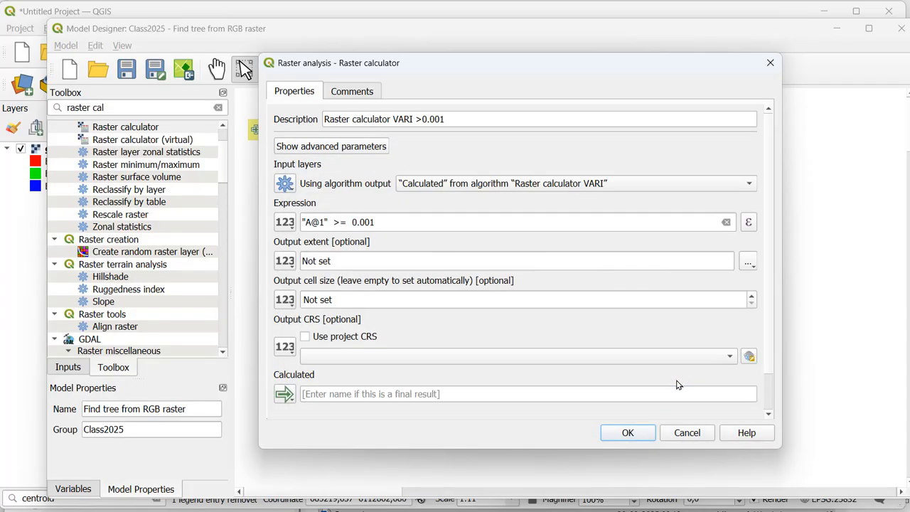
Step: Name the calculated output "VARi over" and add the configured calculator to the model
{"action": "left_click", "coordinate": [544, 393]}
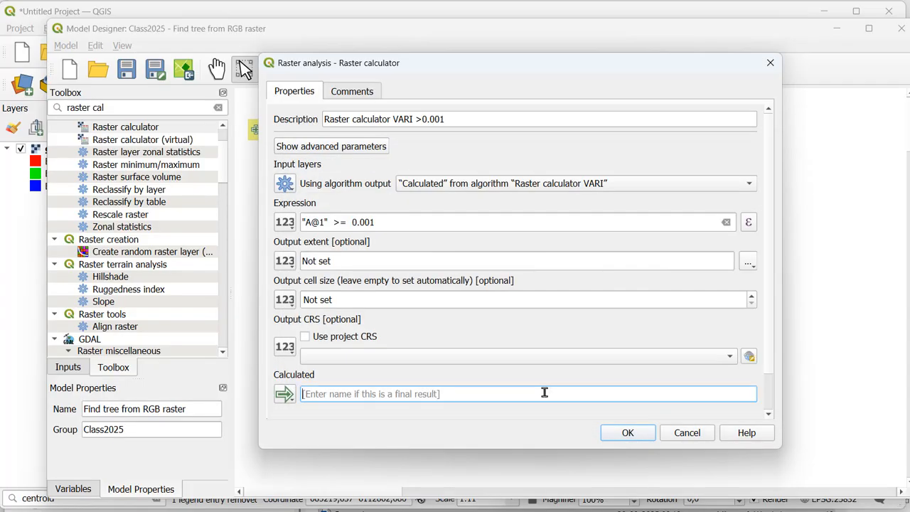
{"action": "type", "text": "VARi over"}
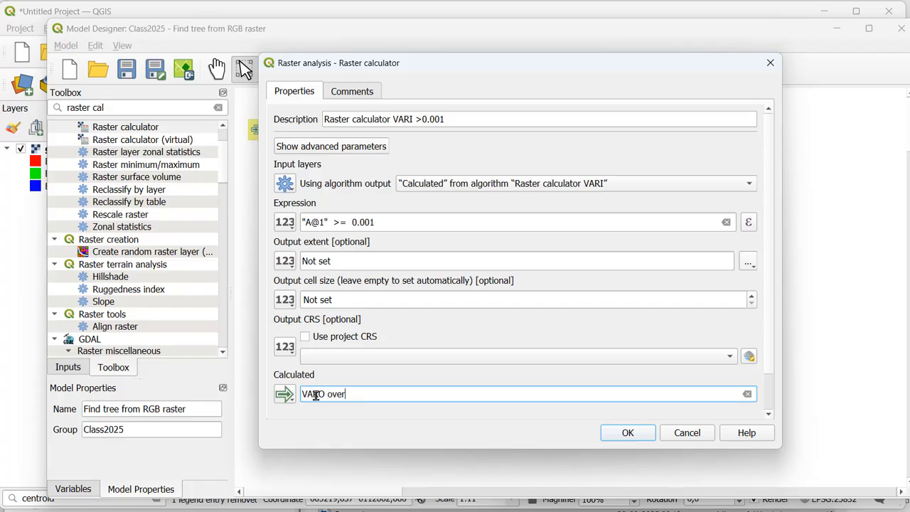
{"action": "left_click", "coordinate": [628, 432]}
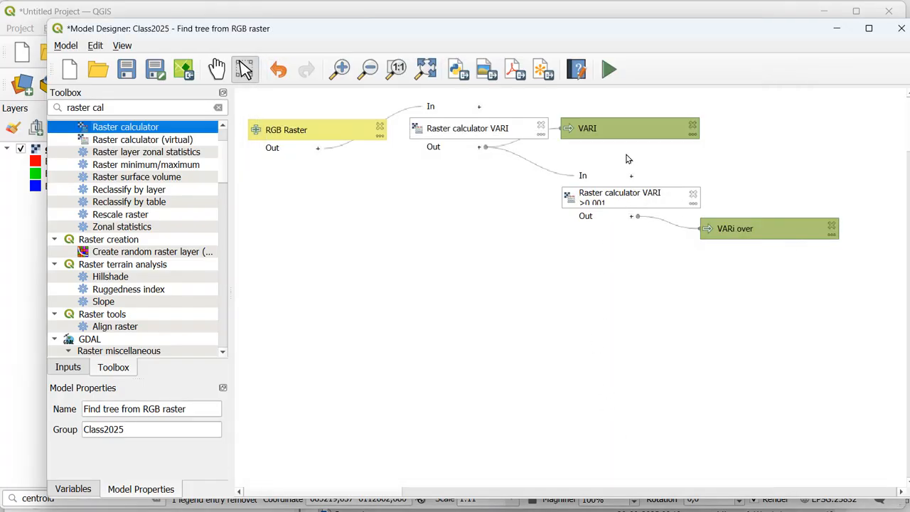
Step: Delete the VARI output from the model and move the second calculator and its "VARi over" output closer to the first calculator
{"action": "left_click", "coordinate": [694, 126]}
{"action": "left_click_drag", "start_coordinate": [621, 193], "coordinate": [472, 161]}
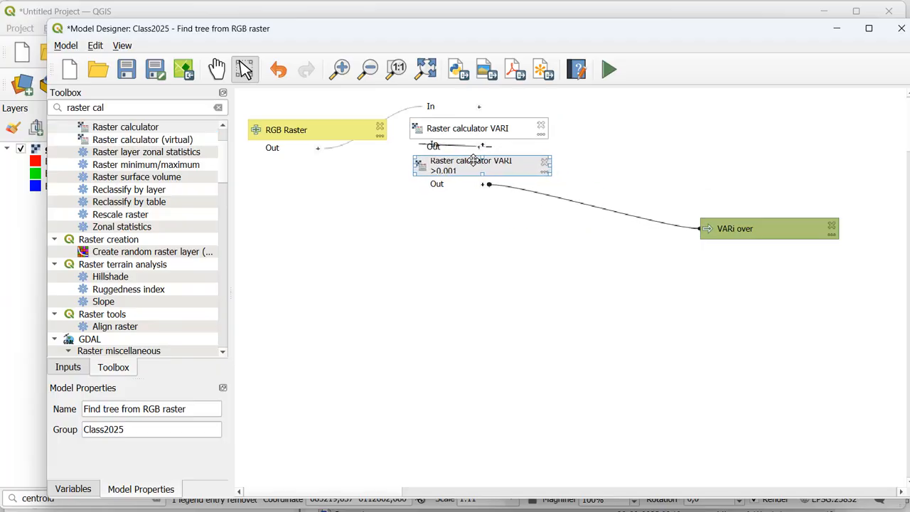
{"action": "left_click_drag", "start_coordinate": [737, 217], "coordinate": [661, 212]}
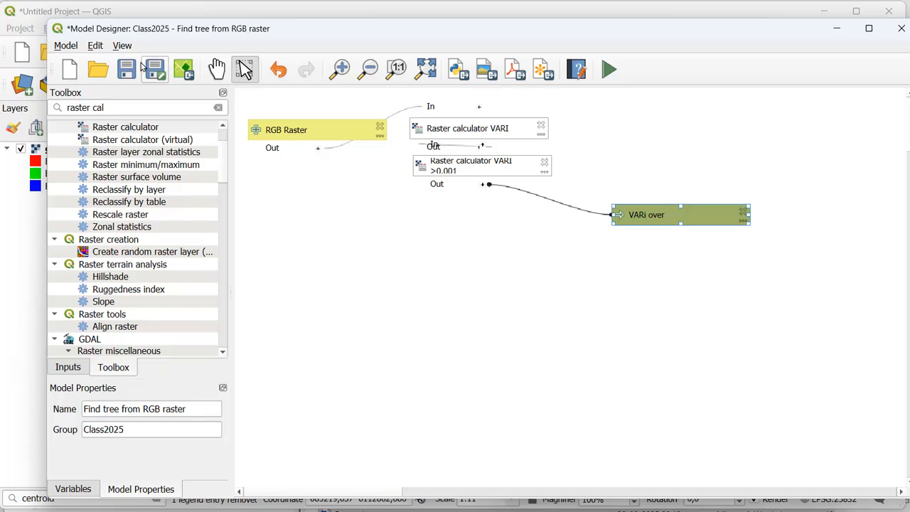
Step: Save the model, run it on the conifer_new raster with a temporary output, and close the run dialog
{"action": "left_click", "coordinate": [611, 69]}
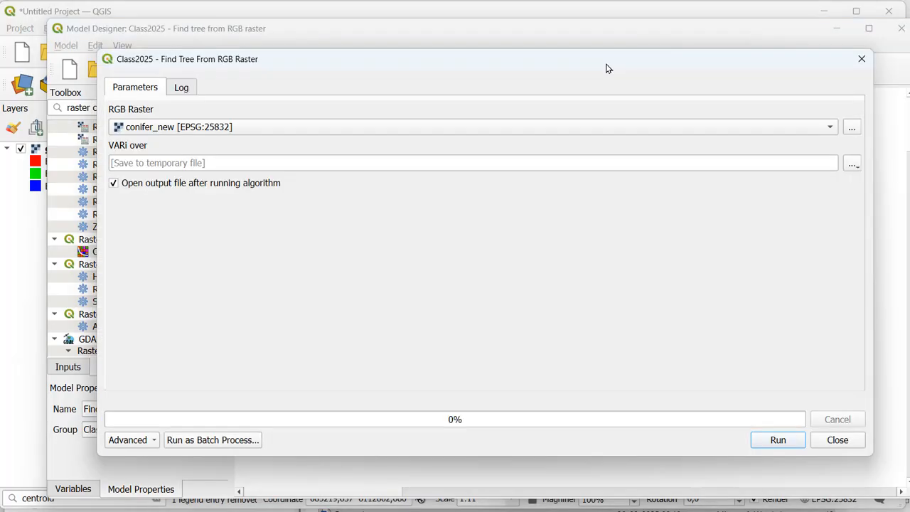
{"action": "left_click", "coordinate": [771, 440]}
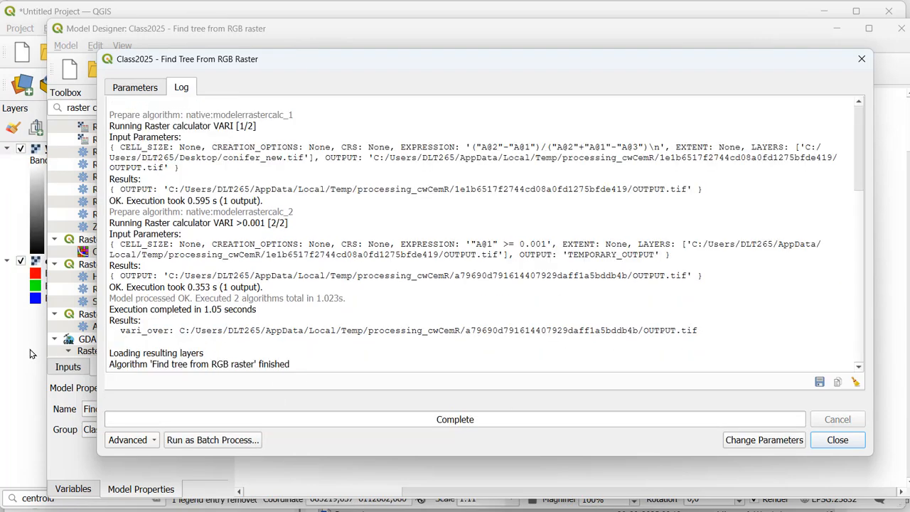
{"action": "left_click", "coordinate": [832, 441]}
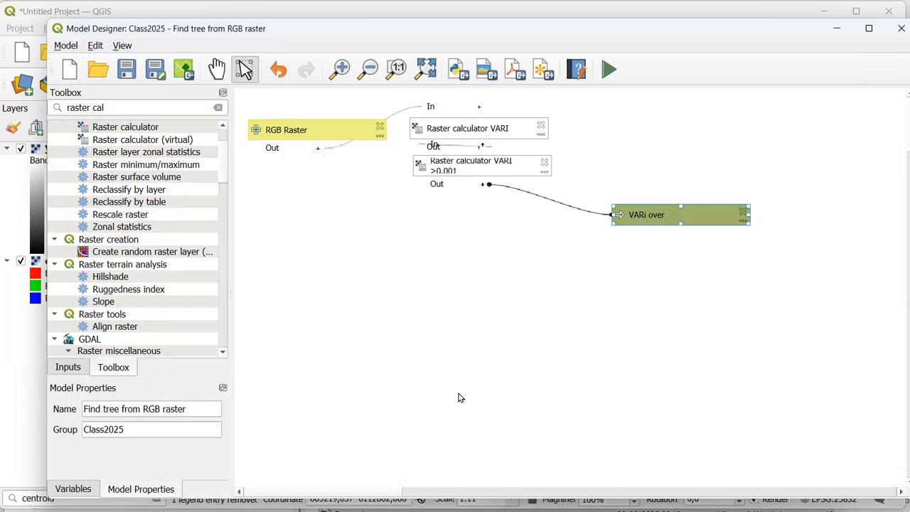
Step: In the main QGIS window, examine the VARi over layer at overview and close-up scales
{"action": "left_click", "coordinate": [22, 373]}
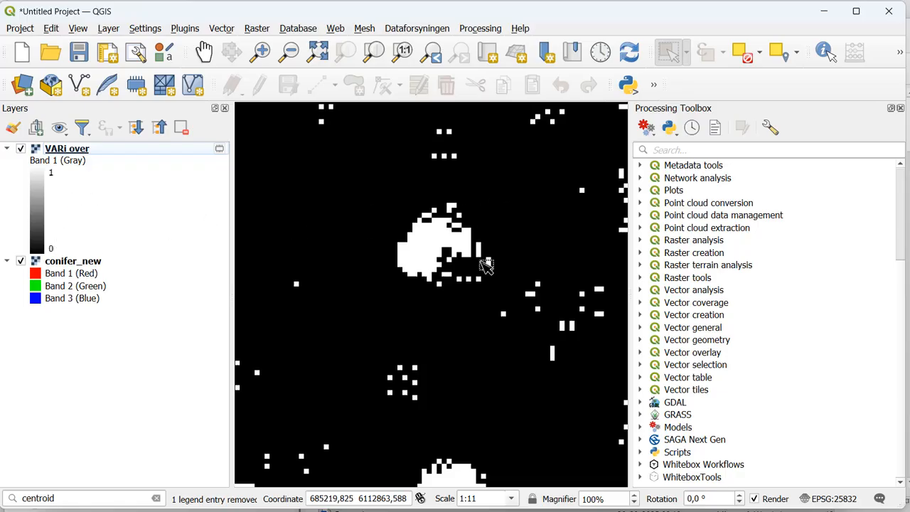
{"action": "scroll", "coordinate": [485, 265], "scroll_direction": "down", "scroll_amount": 3}
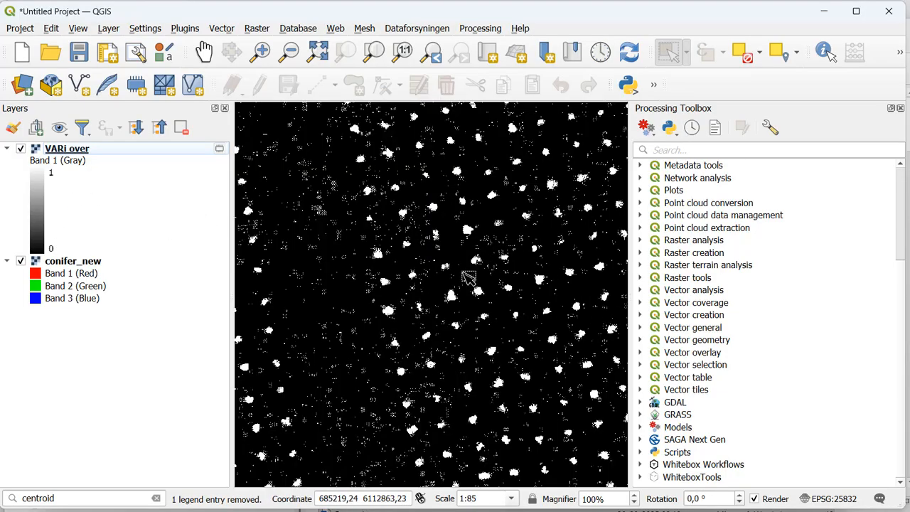
{"action": "scroll", "coordinate": [469, 277], "scroll_direction": "up", "scroll_amount": 1}
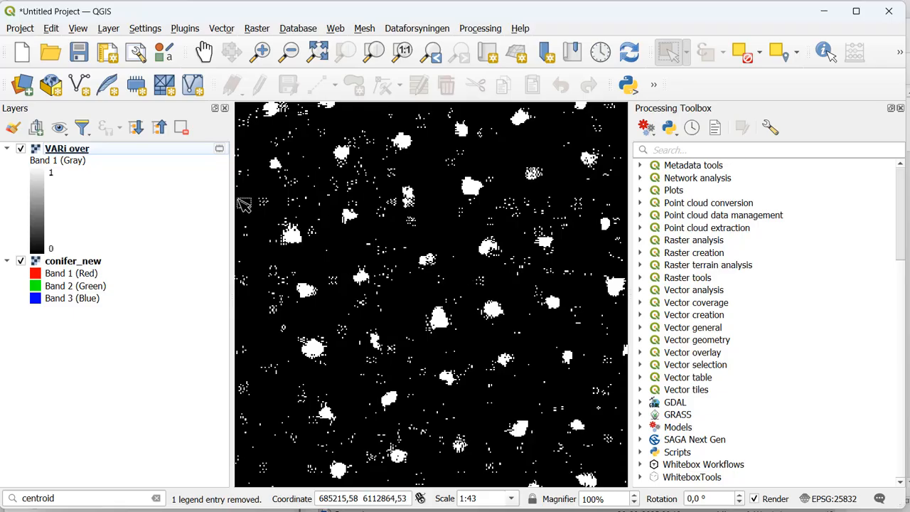
Step: Remove the temporary VARi over layer from the project
{"action": "left_click", "coordinate": [113, 149]}
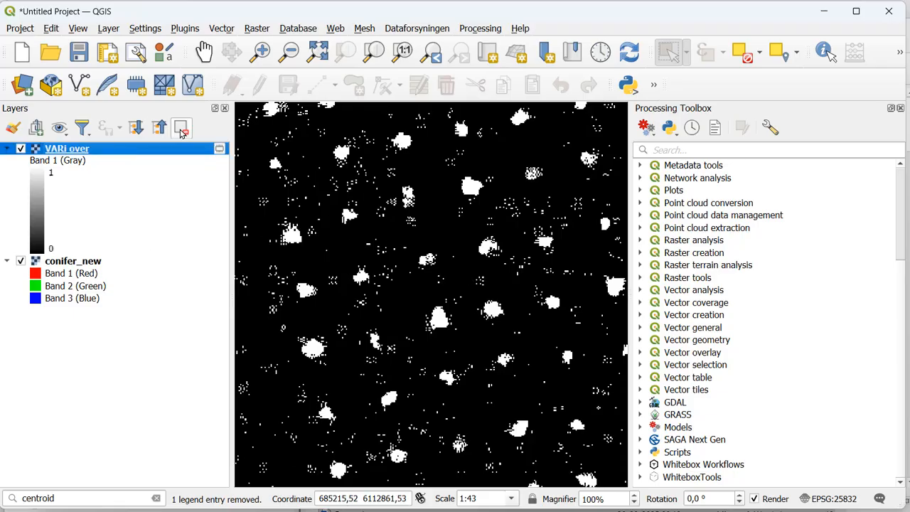
{"action": "left_click", "coordinate": [181, 129]}
{"action": "left_click", "coordinate": [427, 279]}
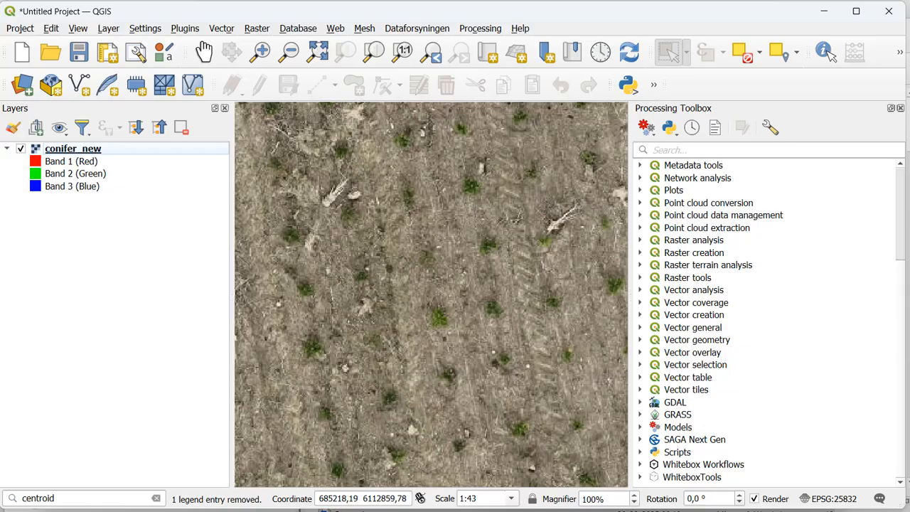
Step: Return to the Model Designer, space out the two raster calculators vertically, and delete the "VARi over" output
{"action": "mouse_move", "coordinate": [329, 510]}
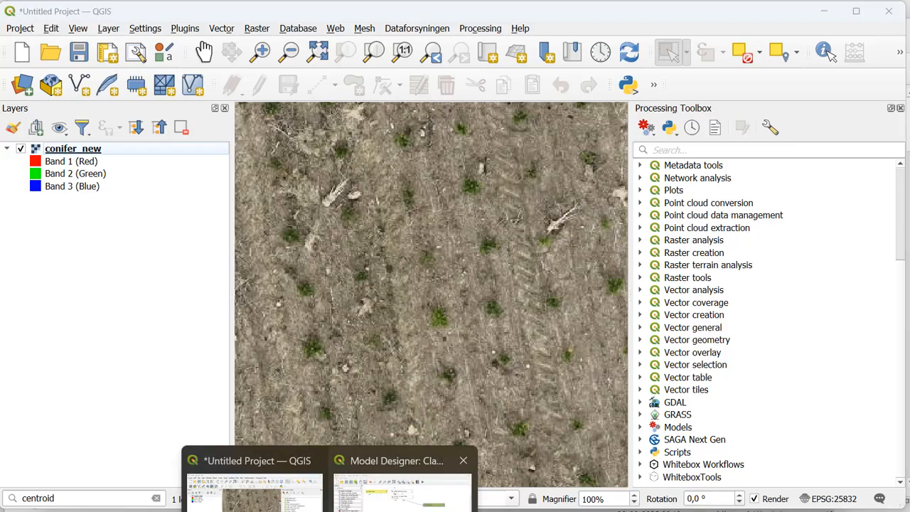
{"action": "left_click", "coordinate": [401, 487]}
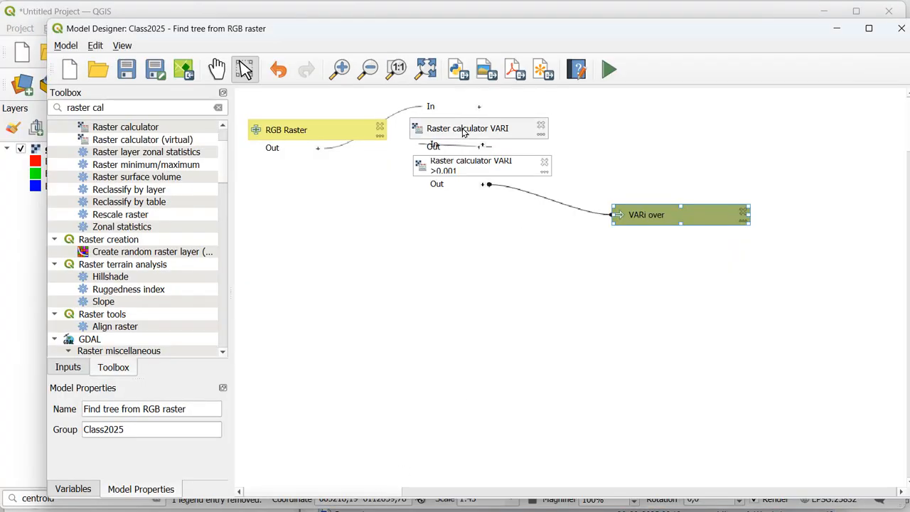
{"action": "left_click_drag", "start_coordinate": [461, 162], "coordinate": [460, 188]}
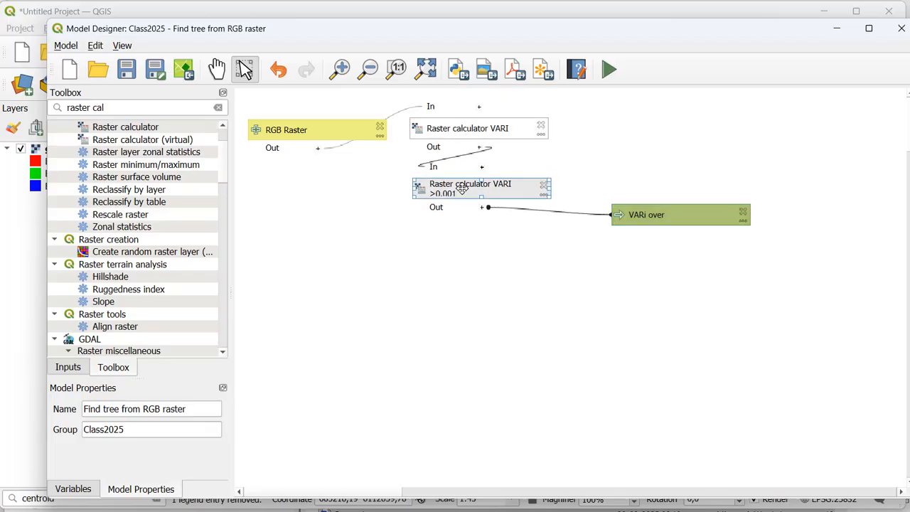
{"action": "left_click", "coordinate": [479, 129]}
{"action": "left_click_drag", "start_coordinate": [480, 129], "coordinate": [480, 130]}
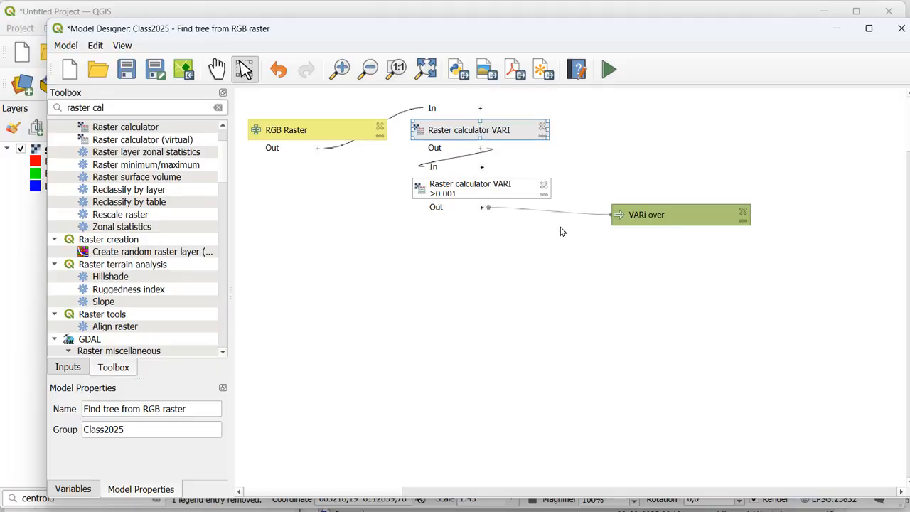
{"action": "left_click", "coordinate": [743, 212]}
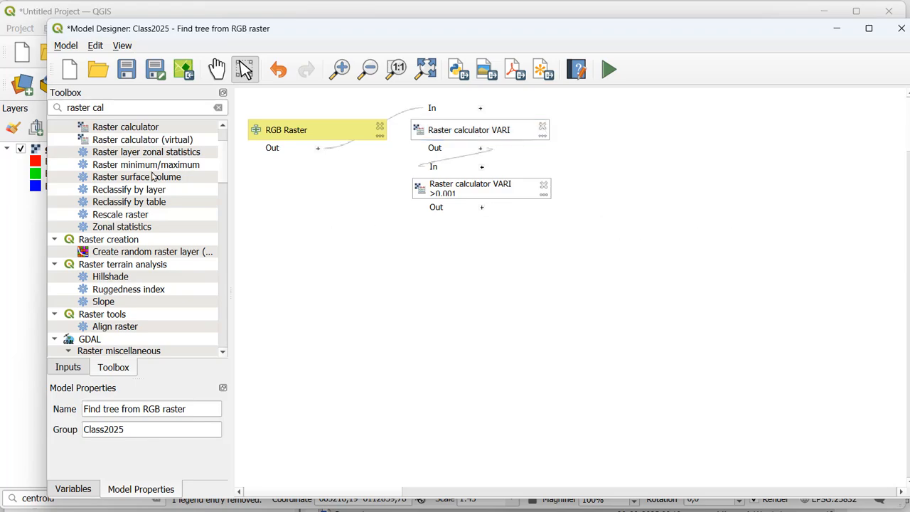
Step: Search the algorithms for "polygoniz" and open GDAL's Polygonize (raster to vector) for the model
{"action": "left_click_drag", "start_coordinate": [106, 107], "coordinate": [66, 104]}
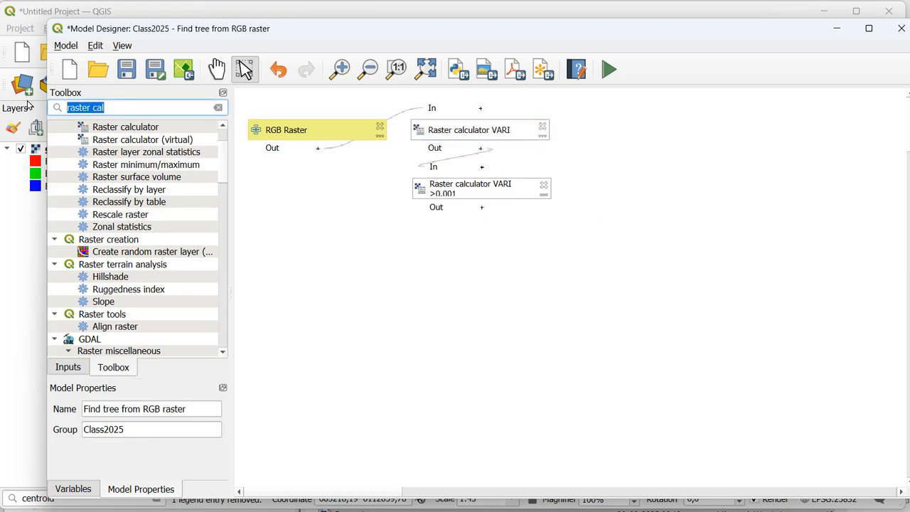
{"action": "type", "text": "polyg"}
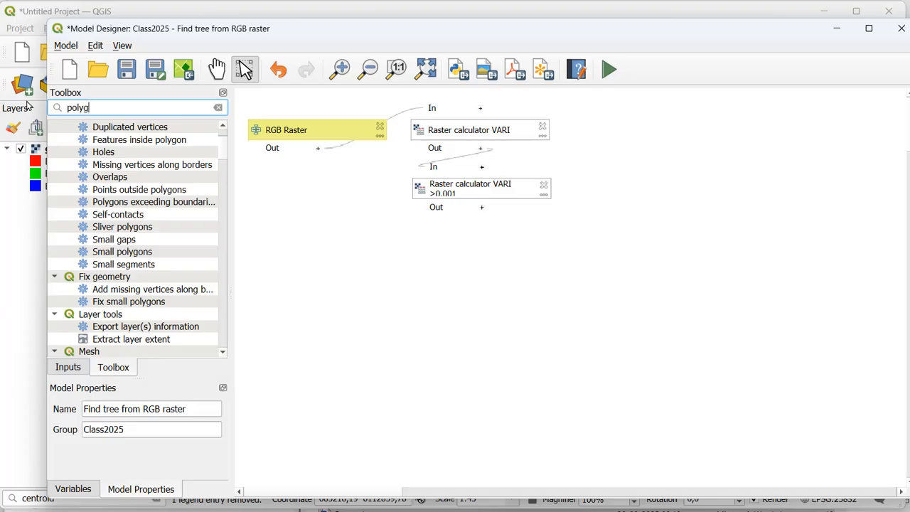
{"action": "type", "text": "oniz"}
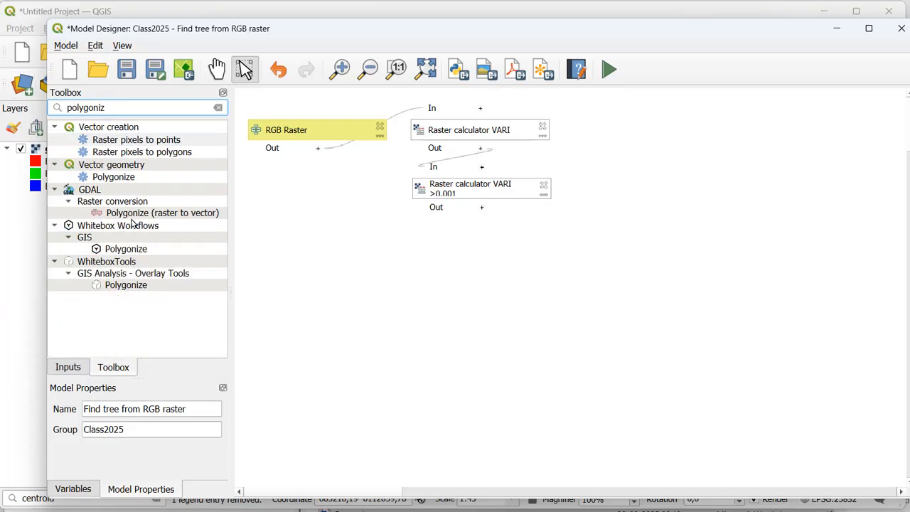
{"action": "double_click", "coordinate": [137, 214]}
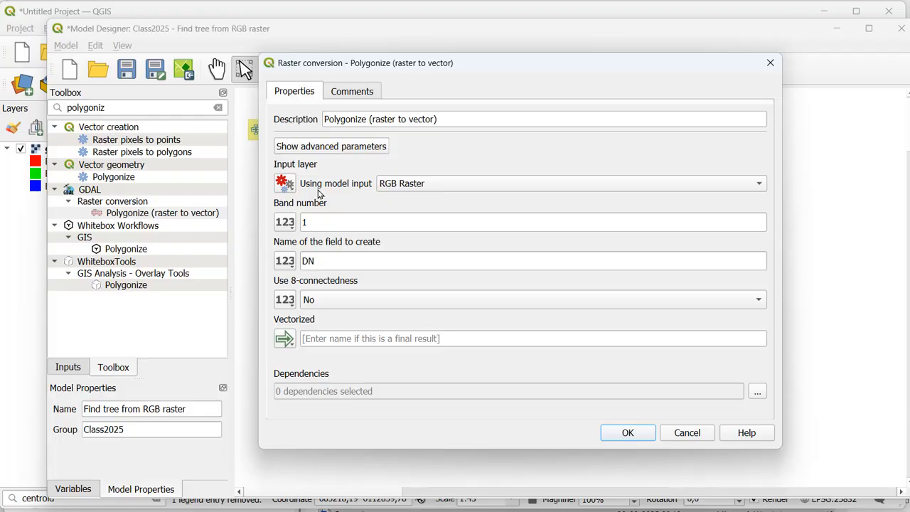
Step: Set Polygonize's input layer to the "Calculated" algorithm output of "Raster calculator VARI >0.001"
{"action": "left_click", "coordinate": [287, 190]}
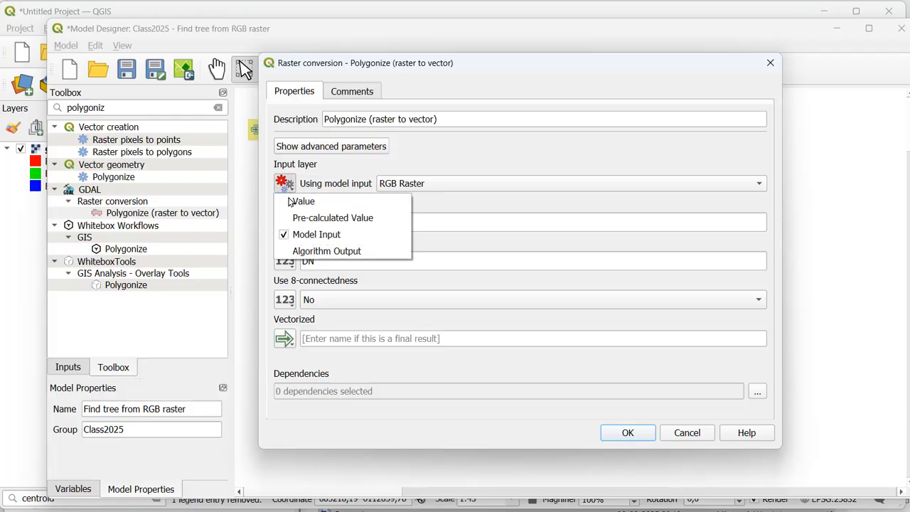
{"action": "left_click", "coordinate": [306, 252]}
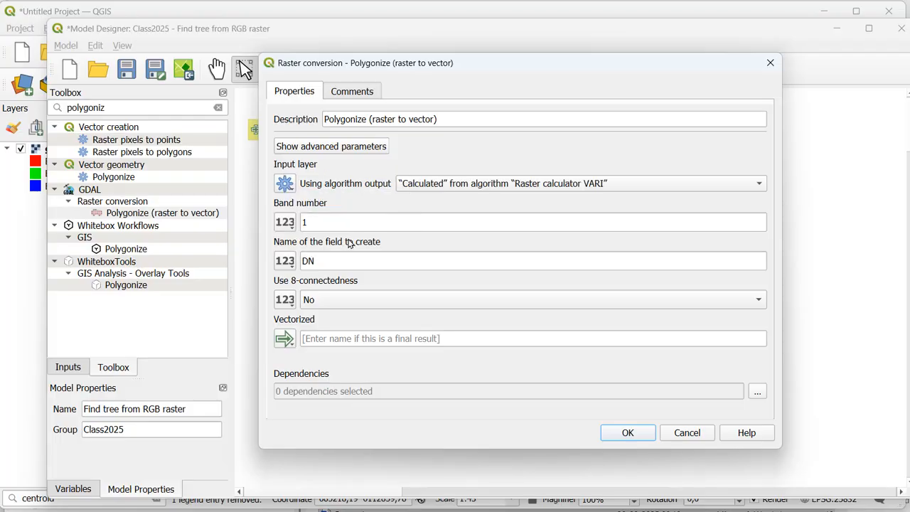
{"action": "left_click", "coordinate": [441, 187]}
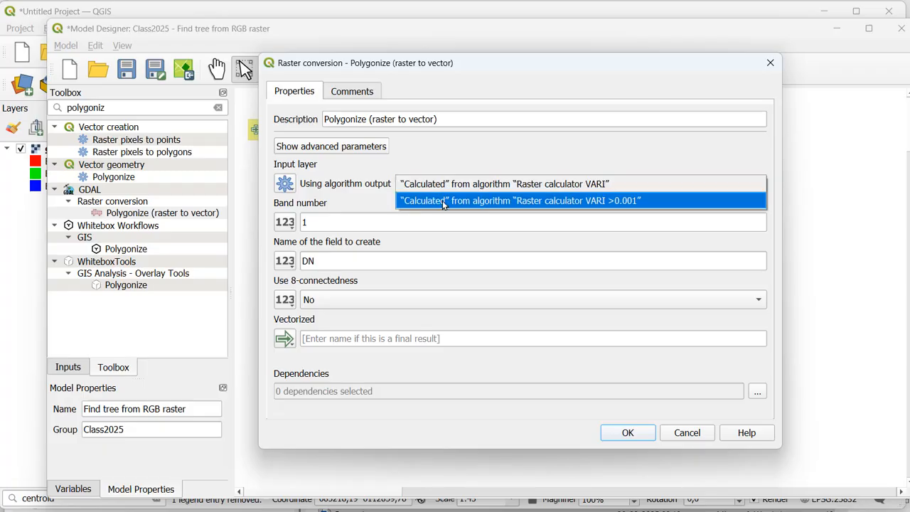
{"action": "left_click", "coordinate": [443, 202]}
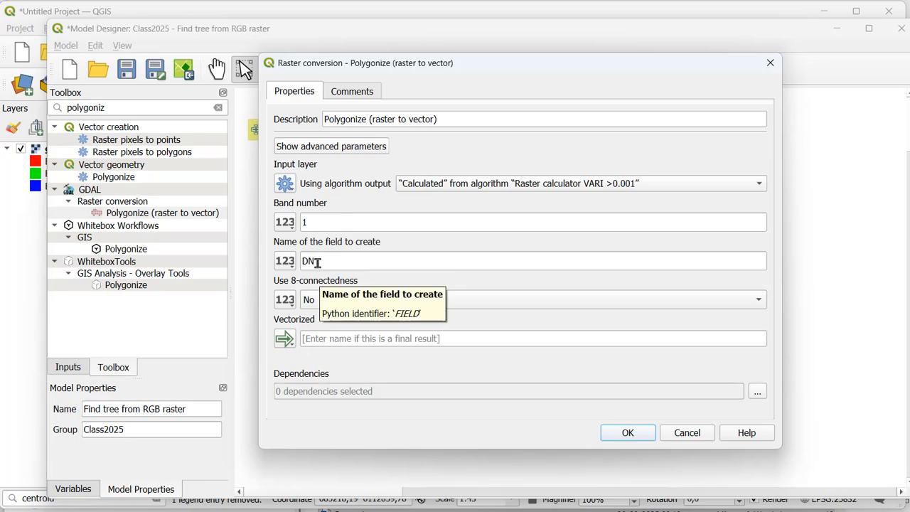
Step: Name the vectorized output "poly", add Polygonize to the model, and place it below the Raster calculator VARI >0.001 box
{"action": "left_click", "coordinate": [325, 337]}
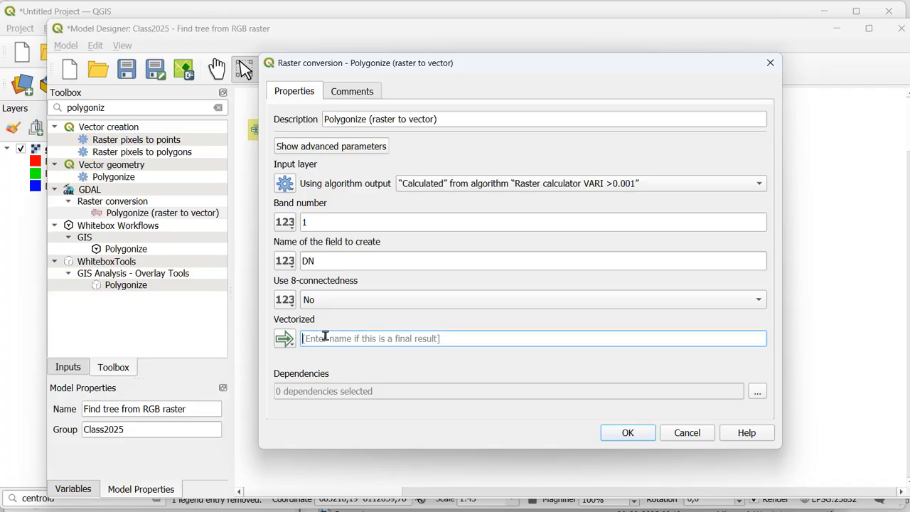
{"action": "type", "text": "poly"}
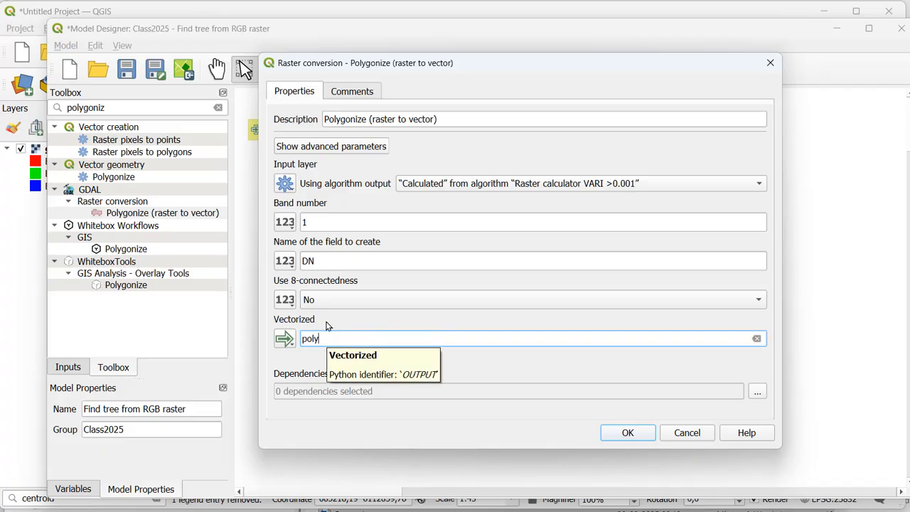
{"action": "left_click", "coordinate": [629, 433]}
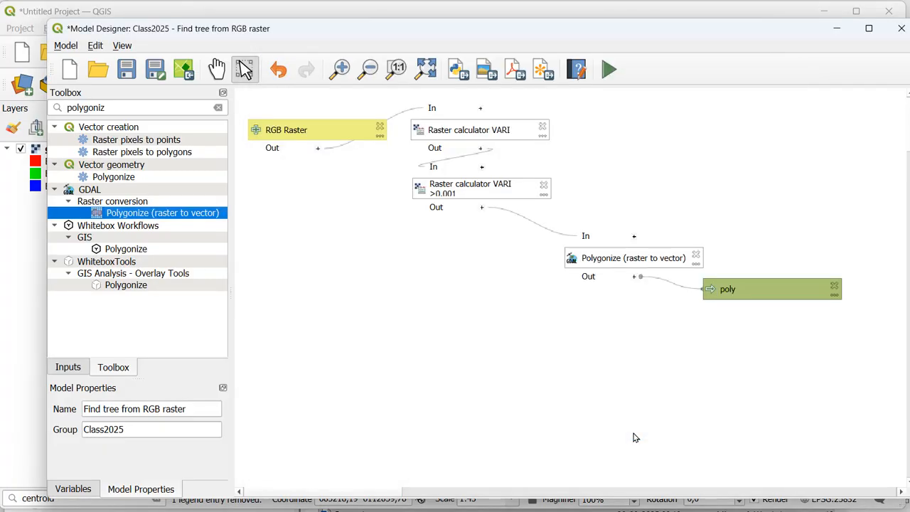
{"action": "left_click_drag", "start_coordinate": [633, 258], "coordinate": [483, 233]}
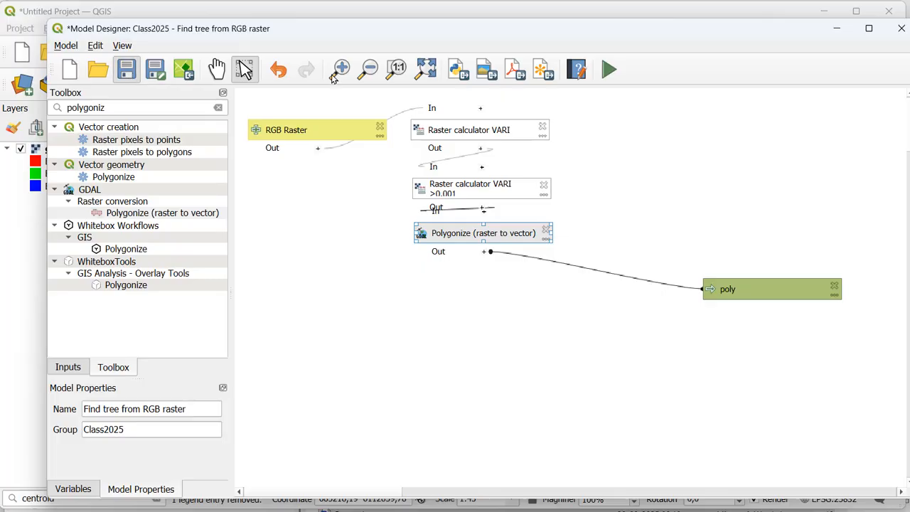
Step: Save the model and run it on the conifer_new raster with a temporary poly output
{"action": "left_click", "coordinate": [610, 70]}
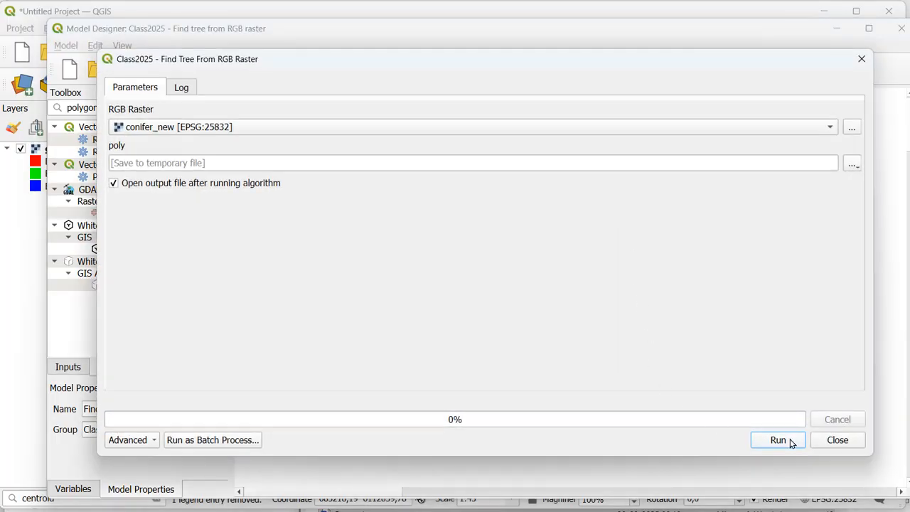
{"action": "left_click", "coordinate": [778, 440]}
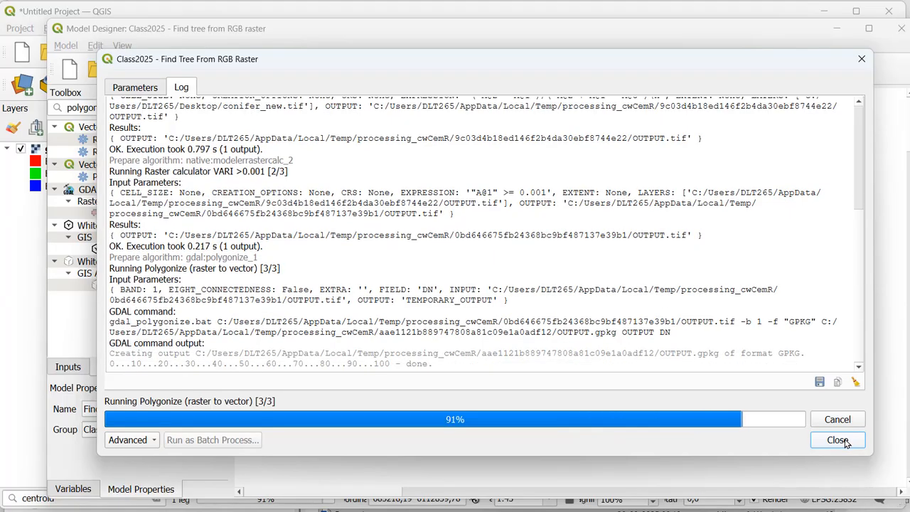
{"action": "left_click", "coordinate": [837, 440]}
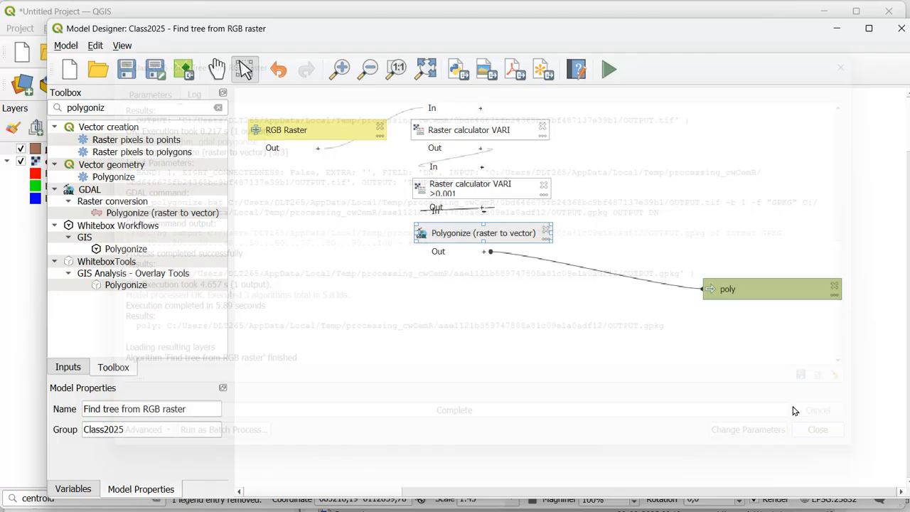
Step: In the main QGIS window, examine the poly layer's polygons and the DN values in its attribute table
{"action": "left_click", "coordinate": [29, 254]}
{"action": "left_click", "coordinate": [28, 254]}
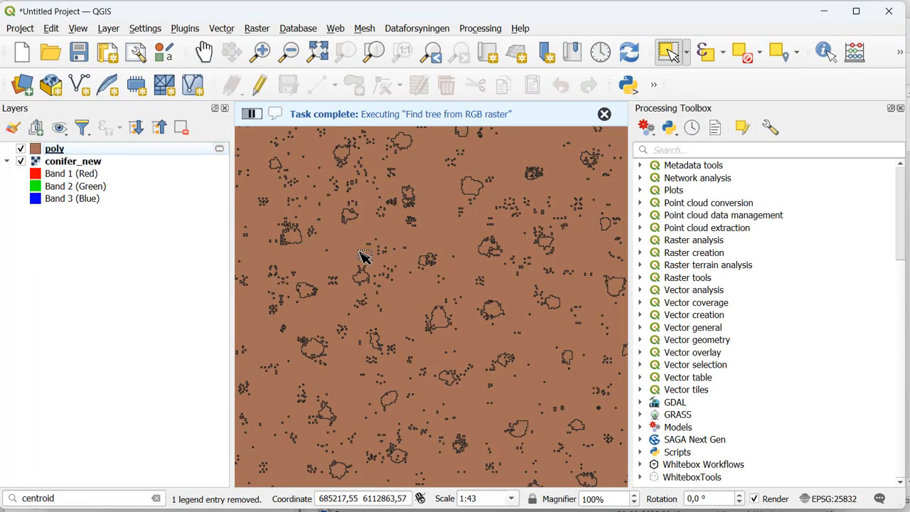
{"action": "left_click", "coordinate": [180, 153]}
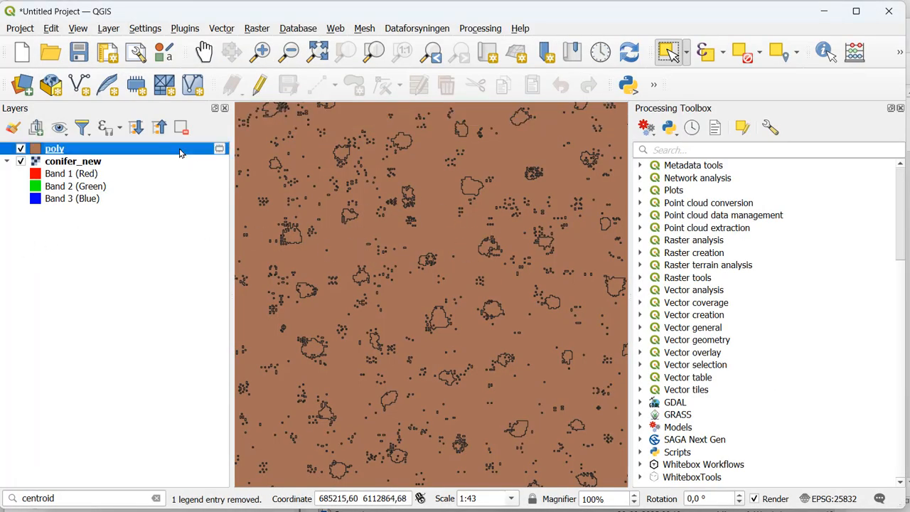
{"action": "right_click", "coordinate": [180, 152]}
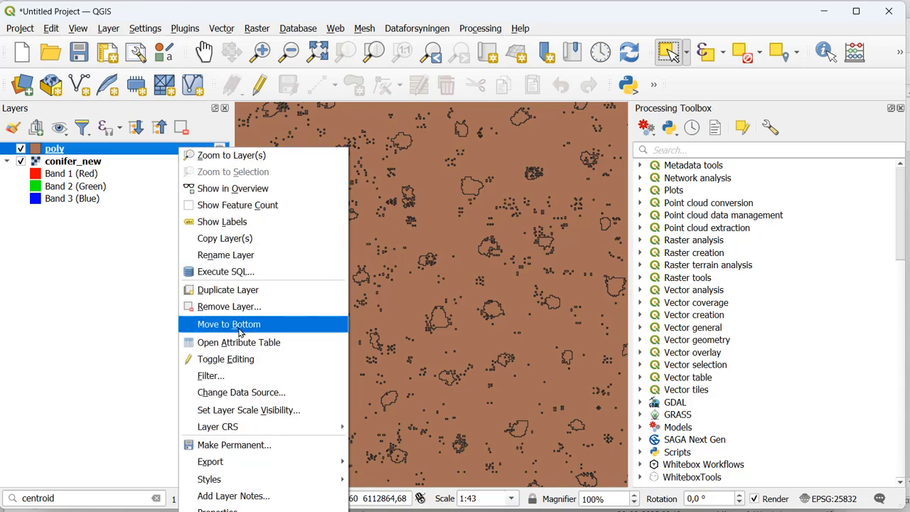
{"action": "left_click", "coordinate": [242, 342]}
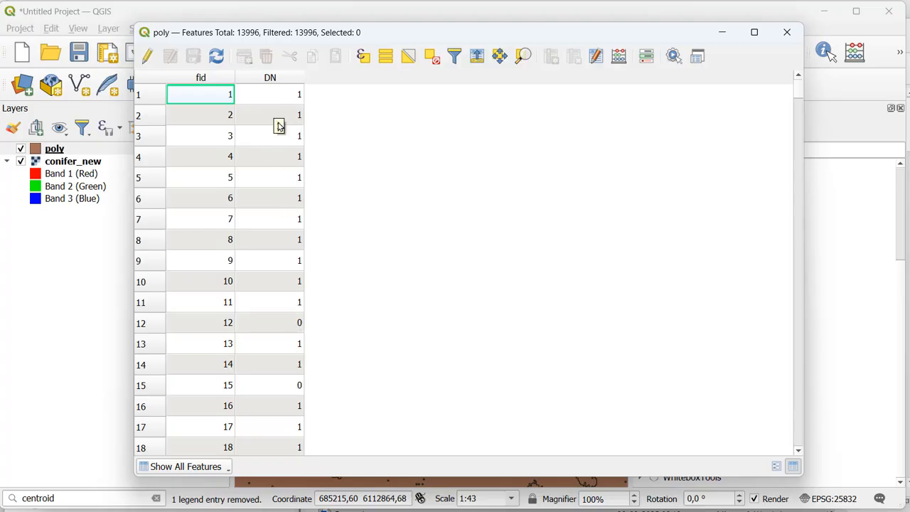
{"action": "left_click", "coordinate": [787, 32]}
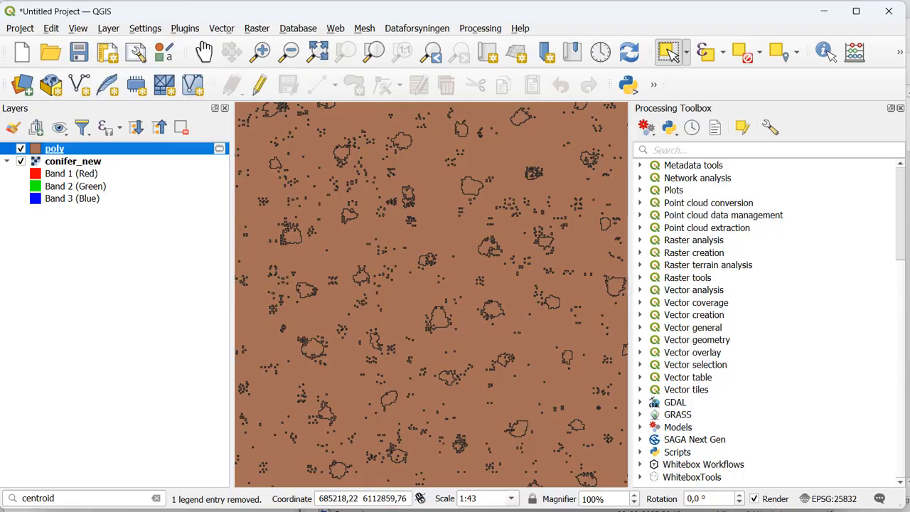
Step: Copy the filter expression "DN"=1 and $area > 0.004 from the sticky note
{"action": "left_click", "coordinate": [613, 510]}
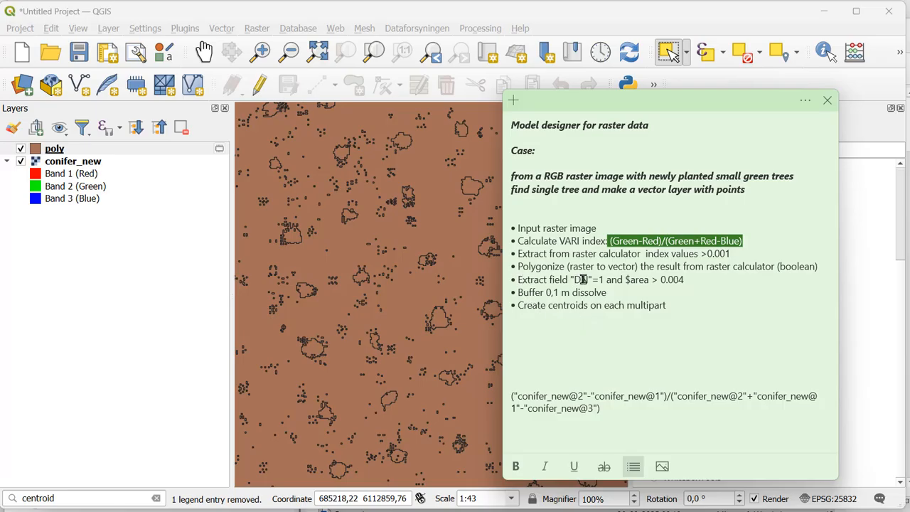
{"action": "left_click_drag", "start_coordinate": [571, 279], "coordinate": [689, 280]}
{"action": "key", "text": "ctrl+c"}
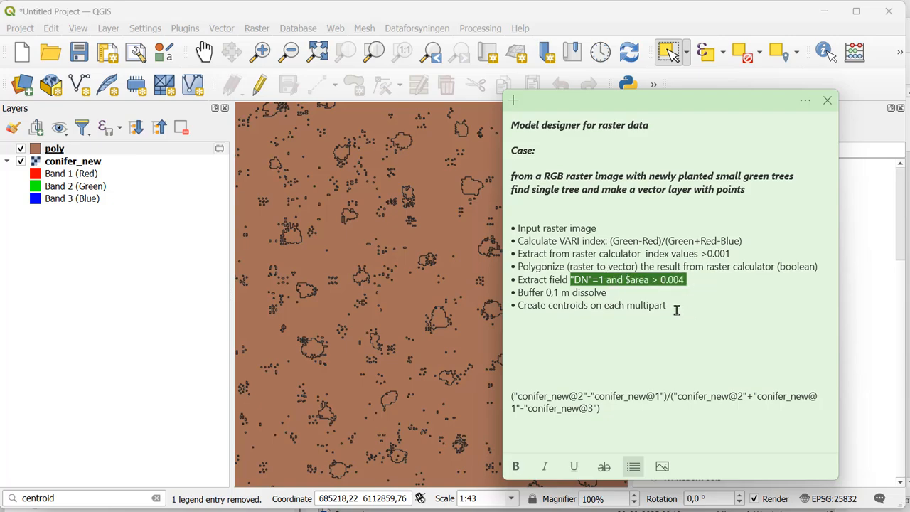
Step: Remove the temporary poly layer from the project
{"action": "left_click", "coordinate": [111, 155]}
{"action": "left_click", "coordinate": [181, 127]}
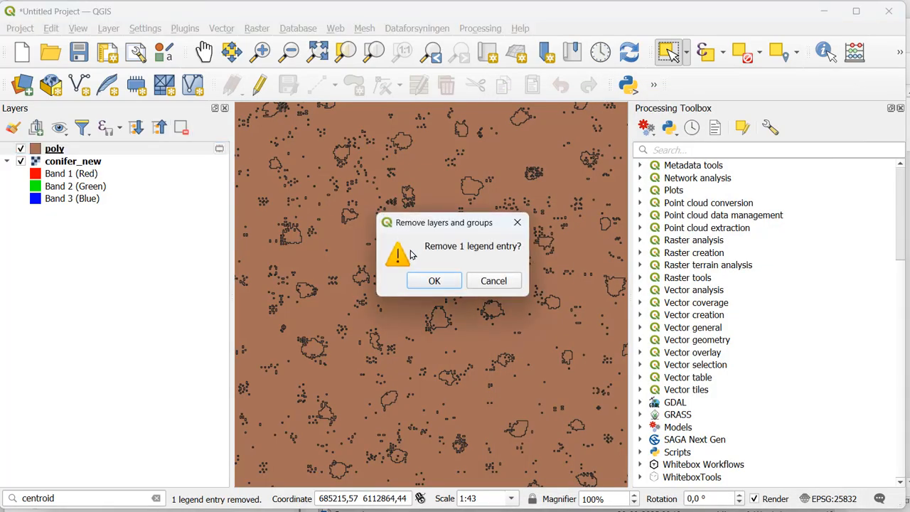
{"action": "left_click", "coordinate": [435, 282]}
Step: Return to the Model Designer and delete the "poly" output from the model
{"action": "mouse_move", "coordinate": [327, 509]}
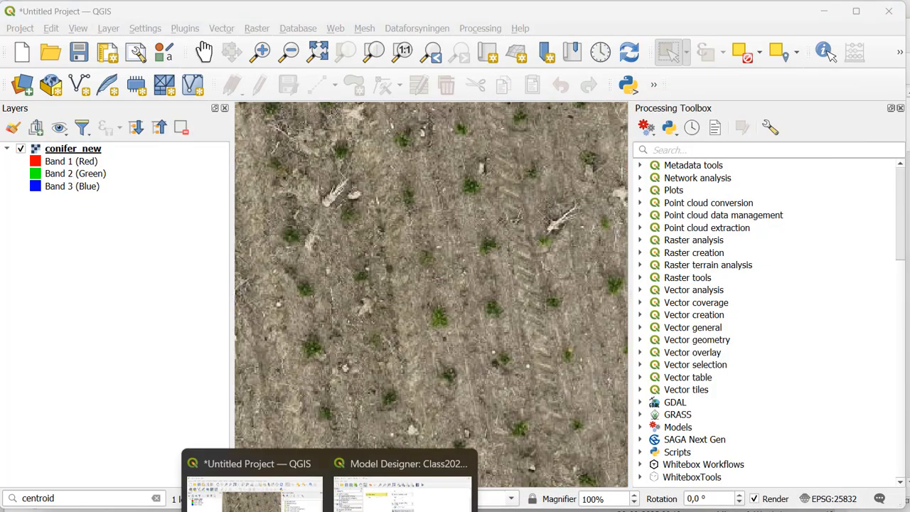
{"action": "left_click", "coordinate": [401, 480]}
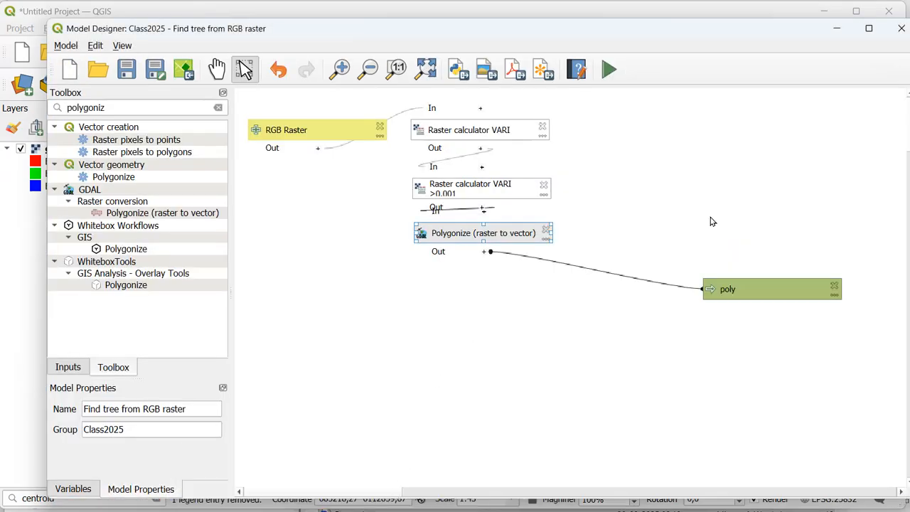
{"action": "left_click", "coordinate": [835, 284]}
Step: Search the algorithms for "extract by ex" and open Extract by expression for the model
{"action": "left_click_drag", "start_coordinate": [163, 107], "coordinate": [49, 105]}
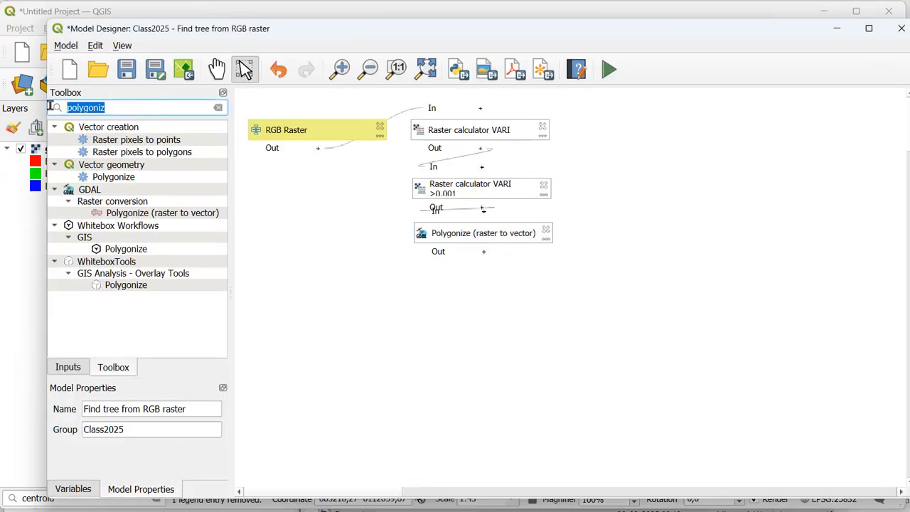
{"action": "type", "text": "extr"}
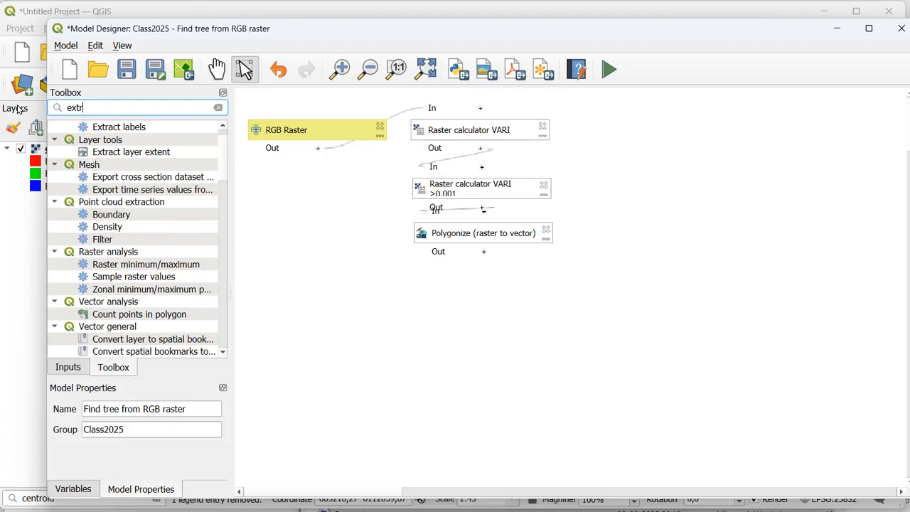
{"action": "type", "text": "act by ex"}
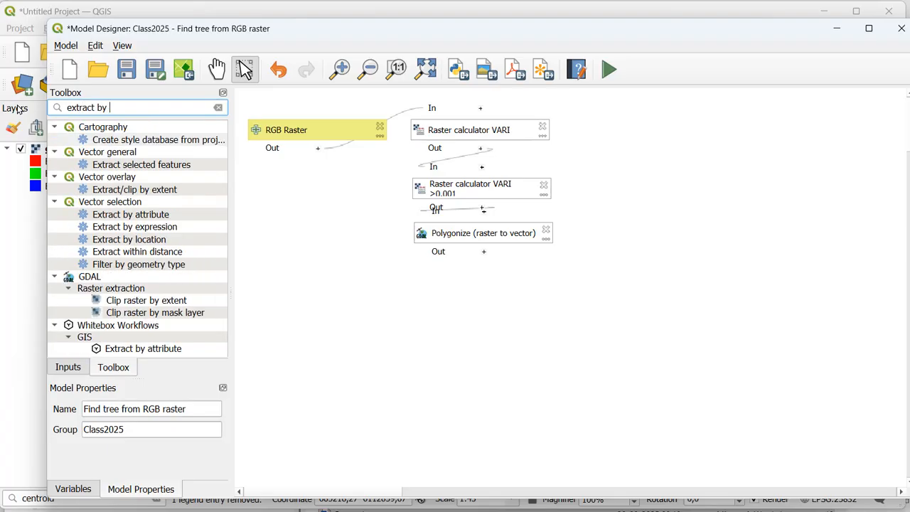
{"action": "double_click", "coordinate": [160, 227]}
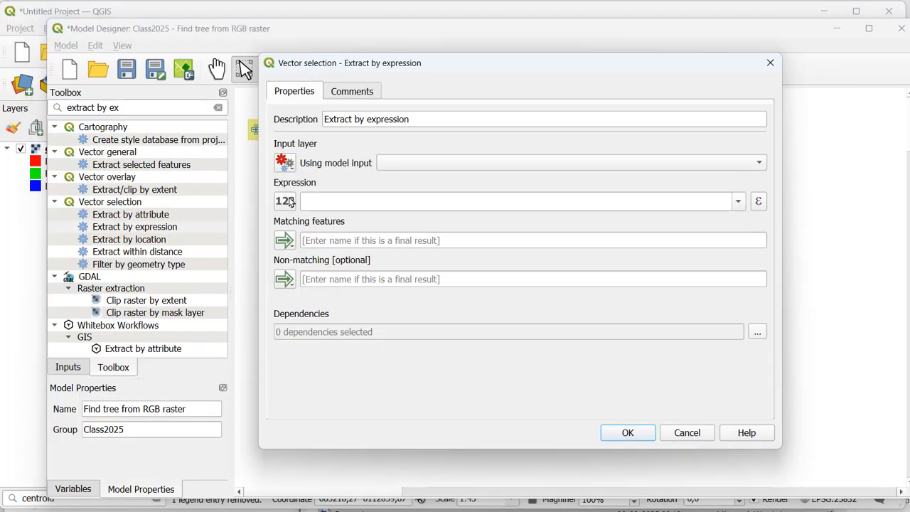
Step: Append "DN"=1 and $area > 0.004 to the algorithm's description and use Polygonize's "Vectorized" output as the input layer
{"action": "left_click", "coordinate": [431, 121]}
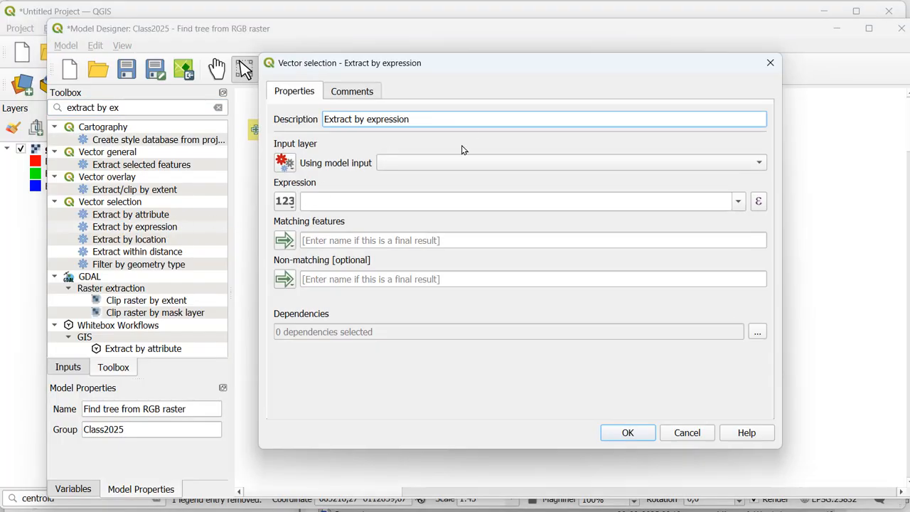
{"action": "key", "text": "ctrl+v"}
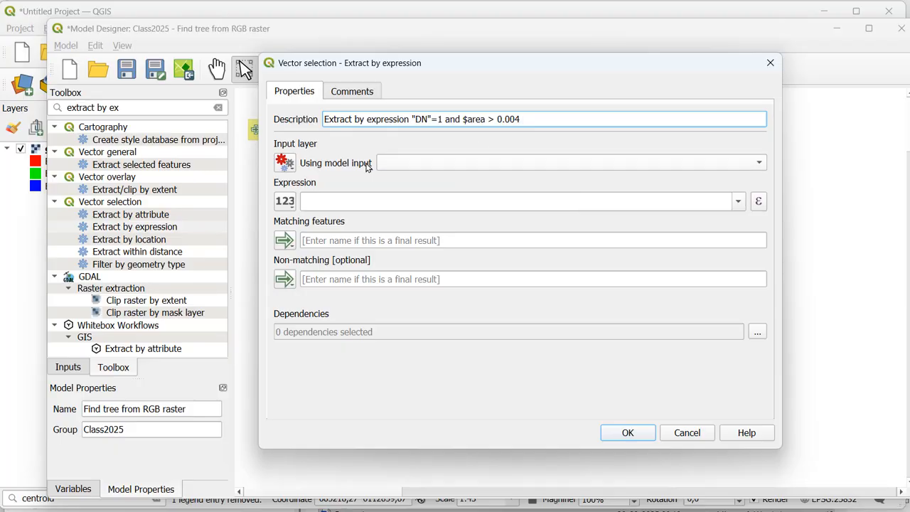
{"action": "left_click", "coordinate": [286, 163]}
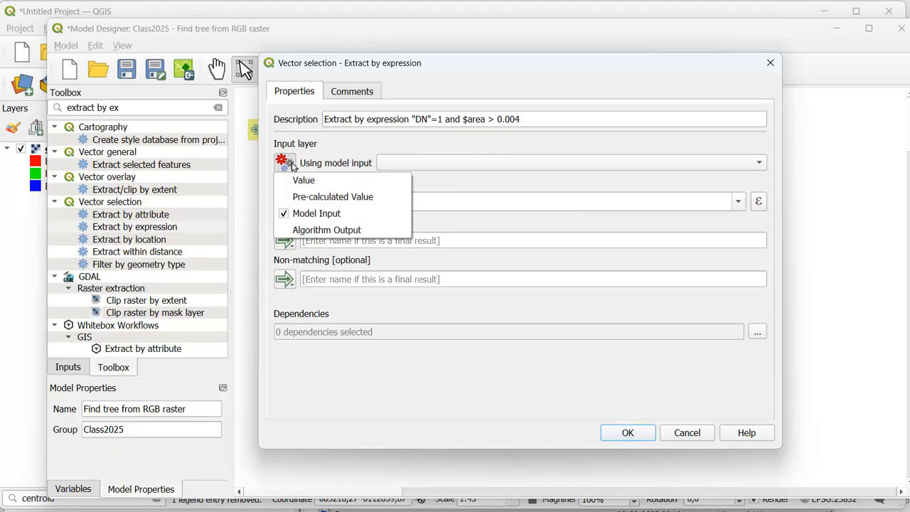
{"action": "left_click", "coordinate": [311, 230]}
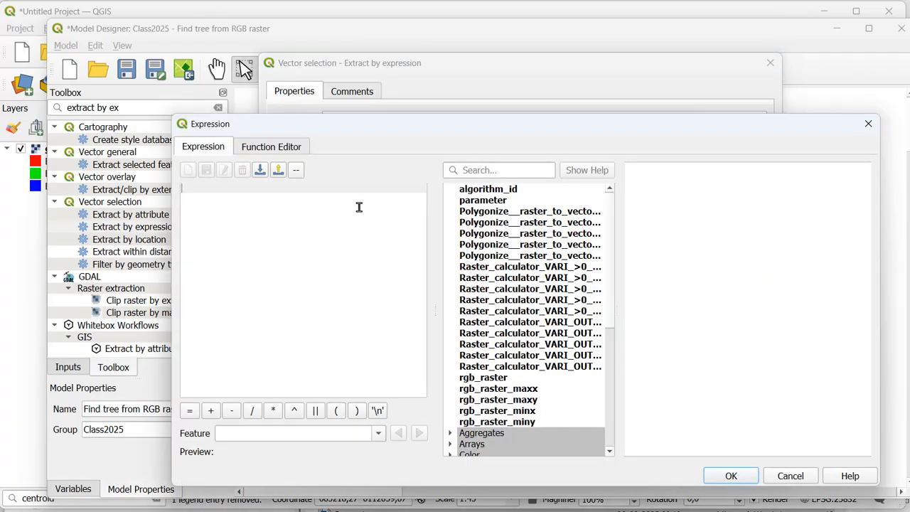
Step: Set the extraction expression to "DN"=1 and $area > 0.004 in the expression builder
{"action": "type", "text": "\"DN\"=1 and $area > 0.004"}
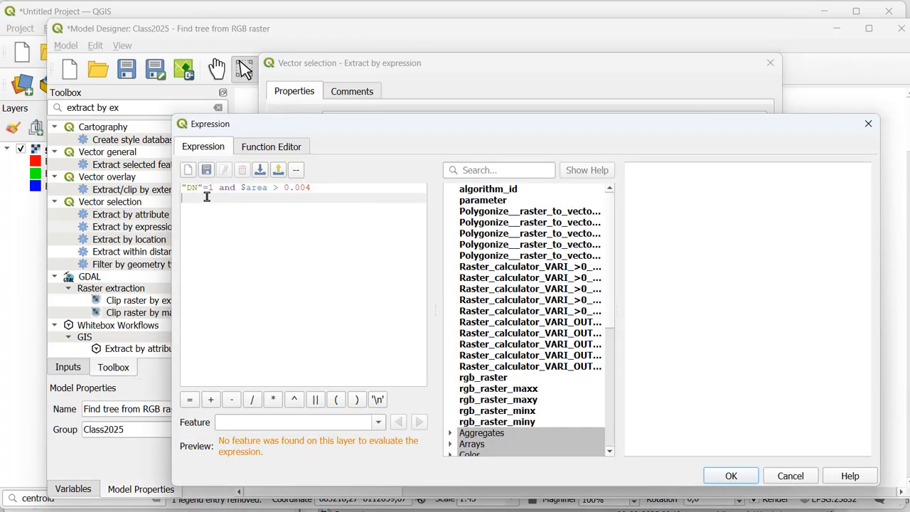
{"action": "scroll", "coordinate": [206, 196], "scroll_direction": "up", "scroll_amount": 3}
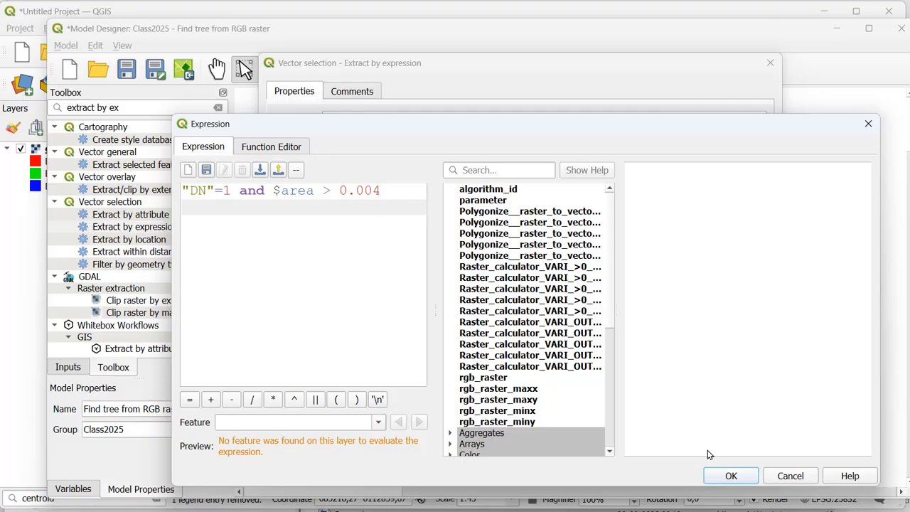
{"action": "left_click", "coordinate": [726, 475]}
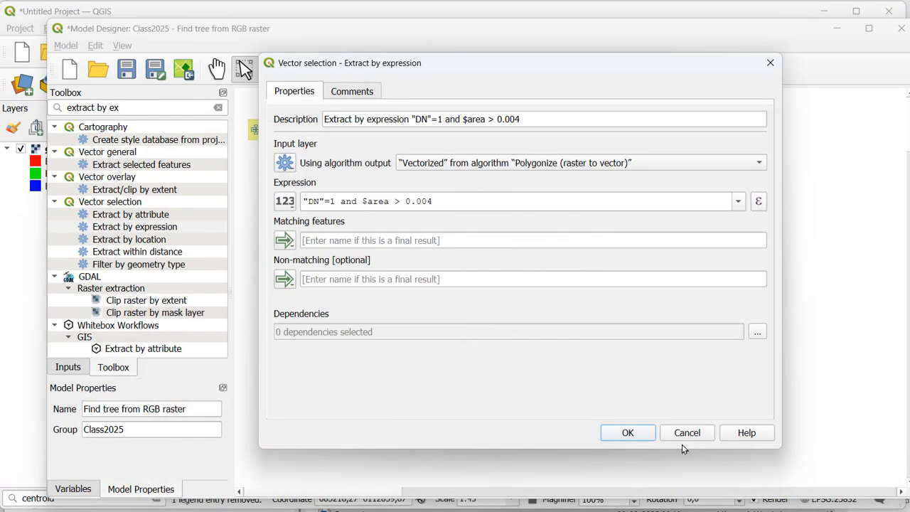
Step: Name the matching features output "result", add Extract by expression to the model, and place it below the Polygonize box
{"action": "left_click", "coordinate": [314, 240]}
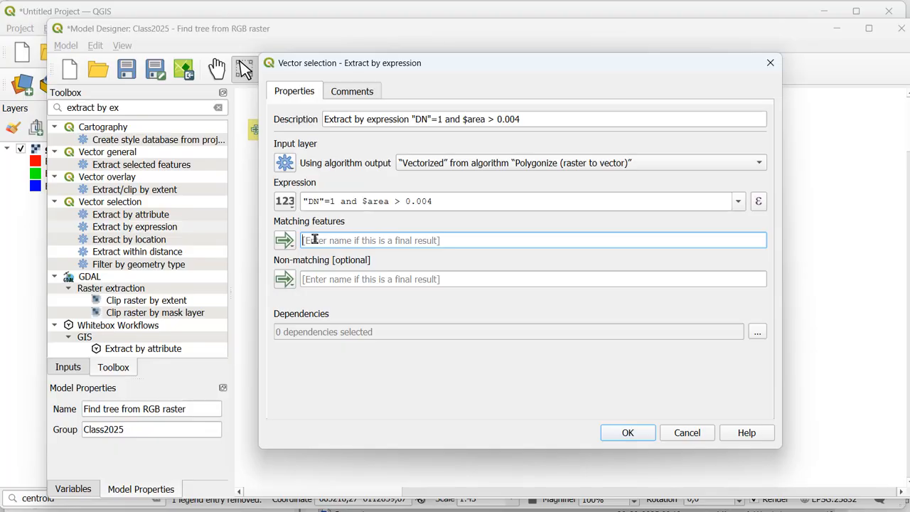
{"action": "type", "text": "result"}
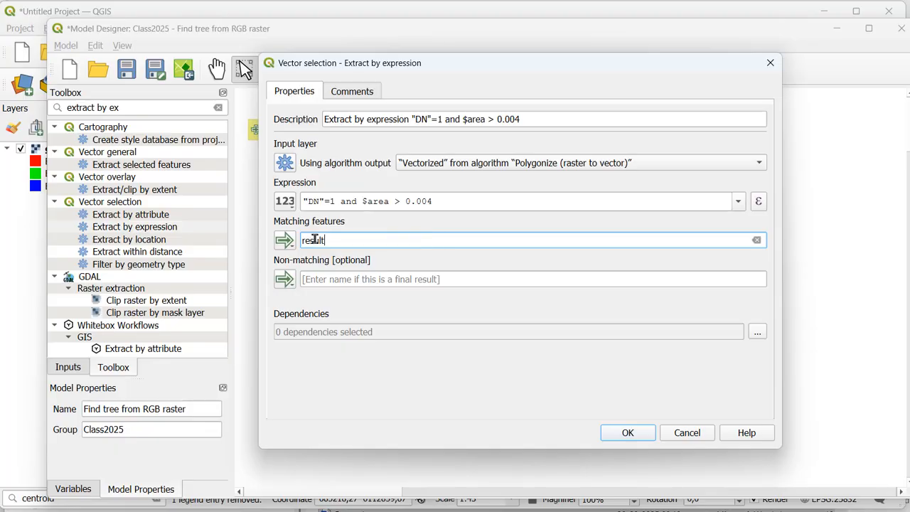
{"action": "left_click", "coordinate": [644, 435]}
{"action": "left_click_drag", "start_coordinate": [618, 309], "coordinate": [468, 275]}
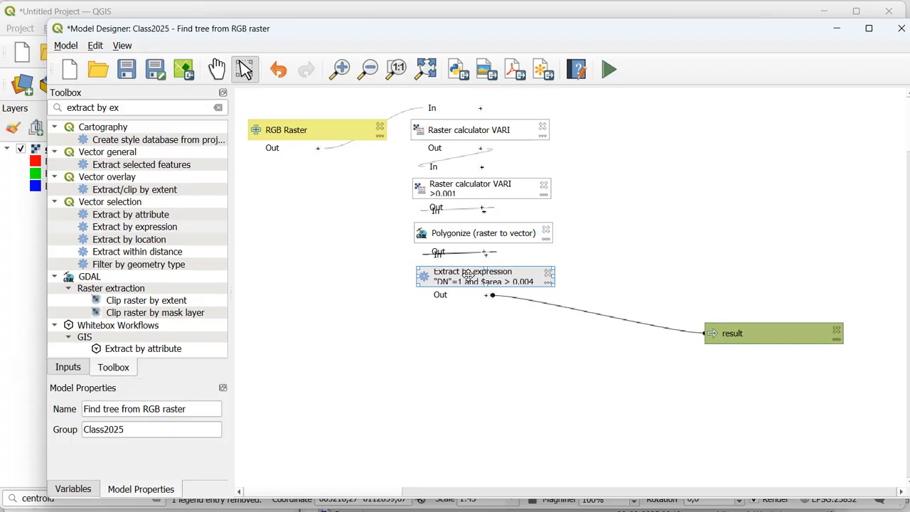
Step: Save the model and run it on the conifer_new raster, creating the result as a temporary layer
{"action": "left_click", "coordinate": [126, 70]}
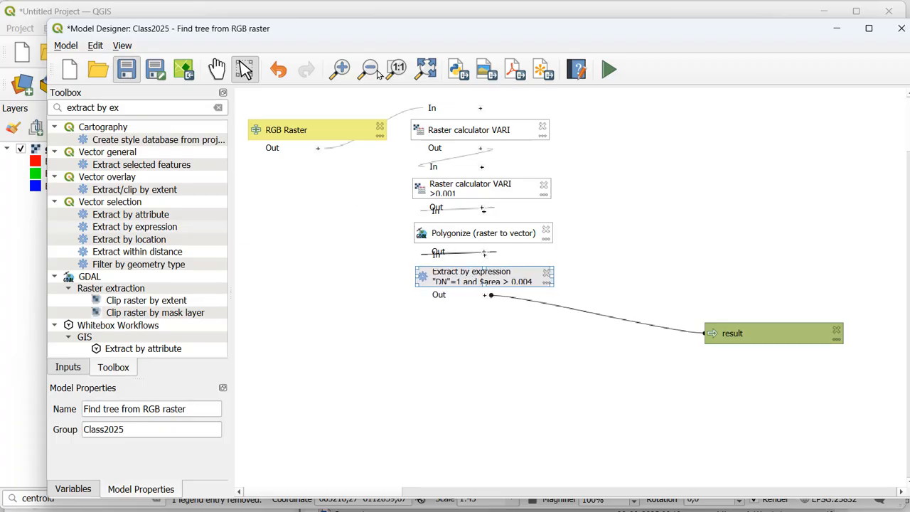
{"action": "left_click", "coordinate": [609, 70]}
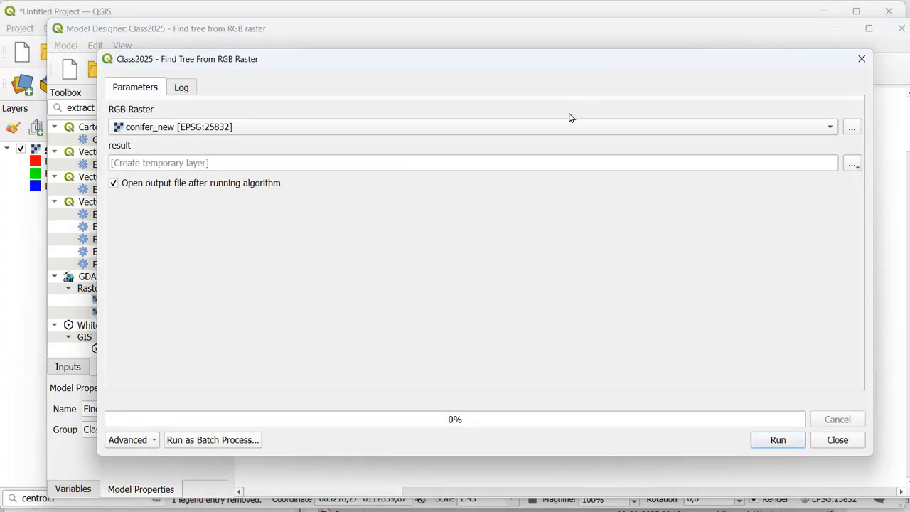
{"action": "left_click", "coordinate": [786, 440]}
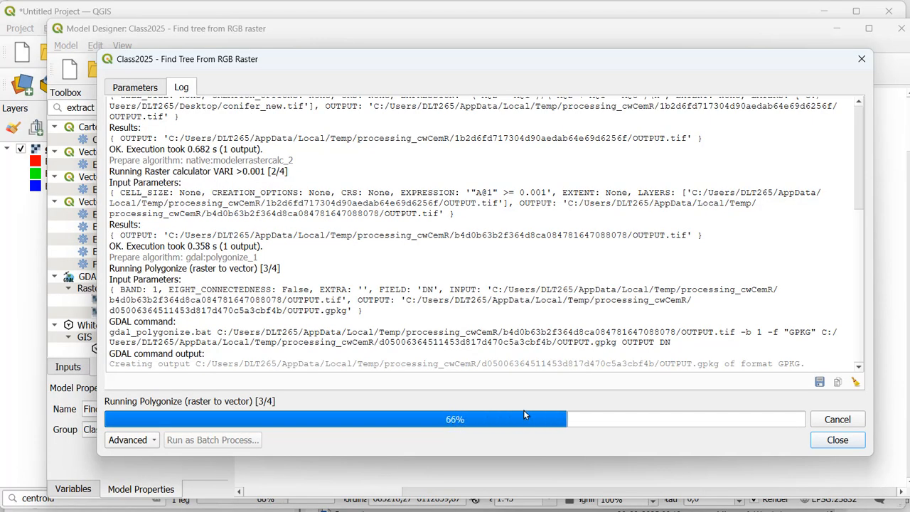
{"action": "left_click", "coordinate": [837, 440]}
Step: Examine how well the result polygons match the small trees across the conifer_new raster in the main map
{"action": "left_click", "coordinate": [39, 284]}
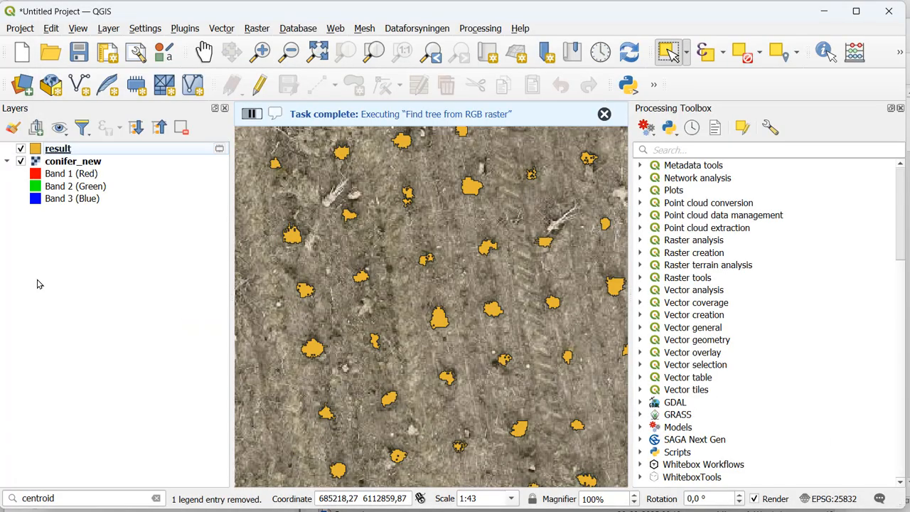
{"action": "scroll", "coordinate": [484, 230], "scroll_direction": "down", "scroll_amount": 1}
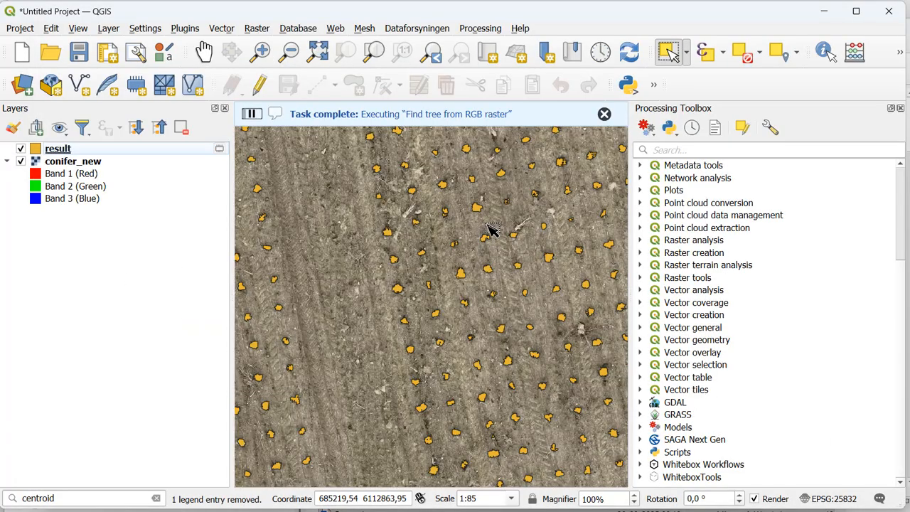
{"action": "scroll", "coordinate": [493, 230], "scroll_direction": "down", "scroll_amount": 1}
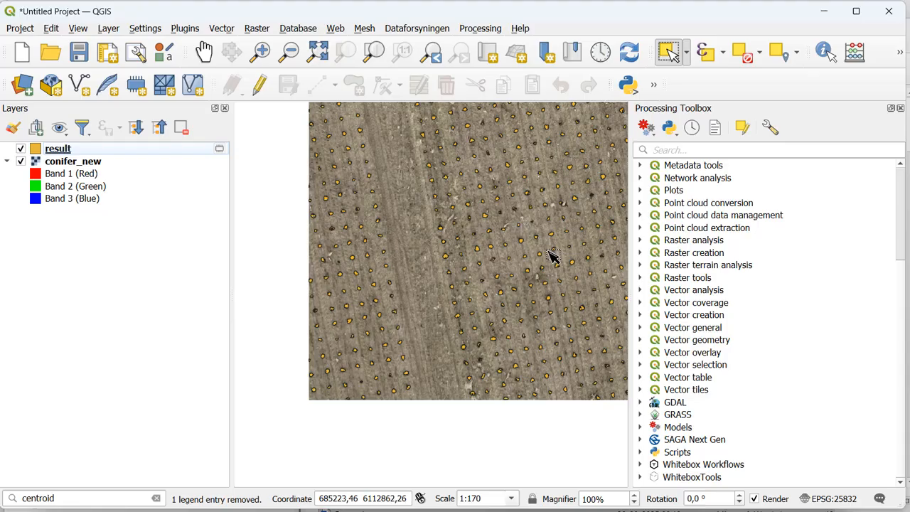
{"action": "scroll", "coordinate": [552, 256], "scroll_direction": "up", "scroll_amount": 2}
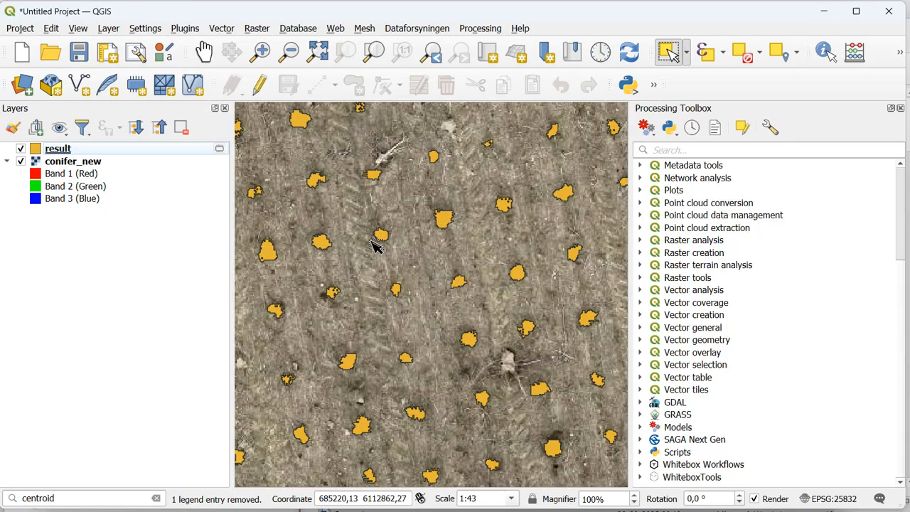
{"action": "scroll", "coordinate": [491, 156], "scroll_direction": "up", "scroll_amount": 1}
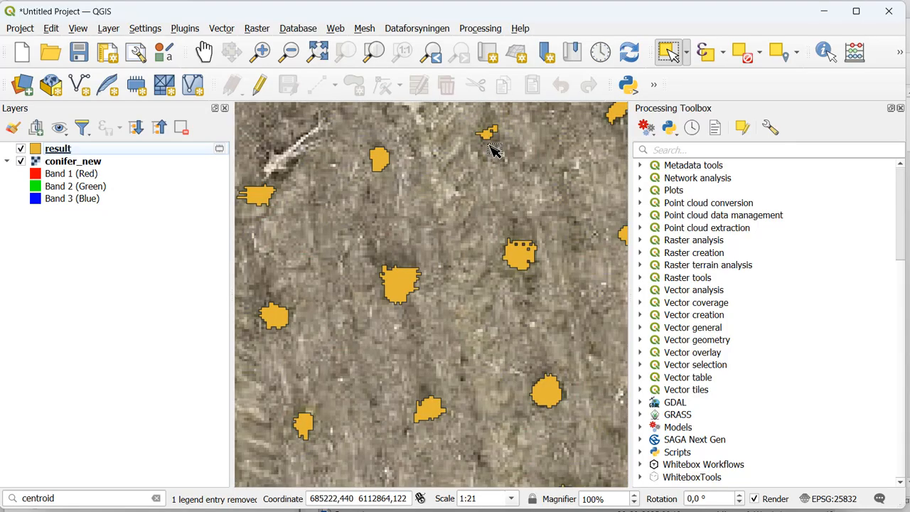
{"action": "scroll", "coordinate": [492, 151], "scroll_direction": "down", "scroll_amount": 1}
{"action": "left_click_drag", "start_coordinate": [396, 159], "coordinate": [374, 293]}
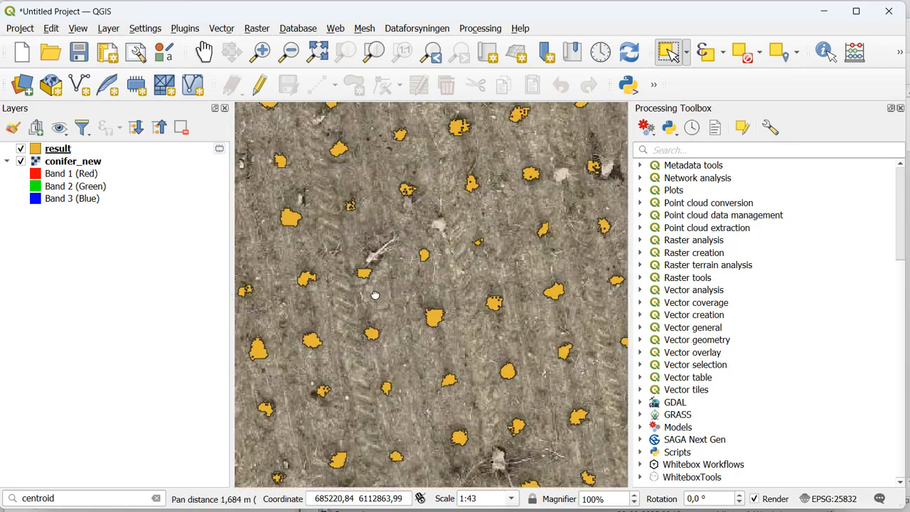
{"action": "scroll", "coordinate": [374, 294], "scroll_direction": "down", "scroll_amount": 1}
{"action": "scroll", "coordinate": [329, 235], "scroll_direction": "up", "scroll_amount": 2}
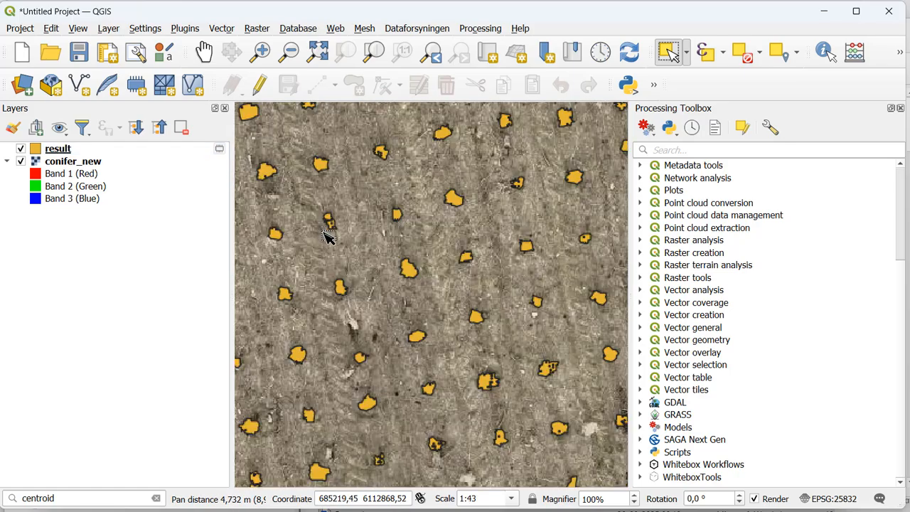
{"action": "scroll", "coordinate": [380, 208], "scroll_direction": "down", "scroll_amount": 2}
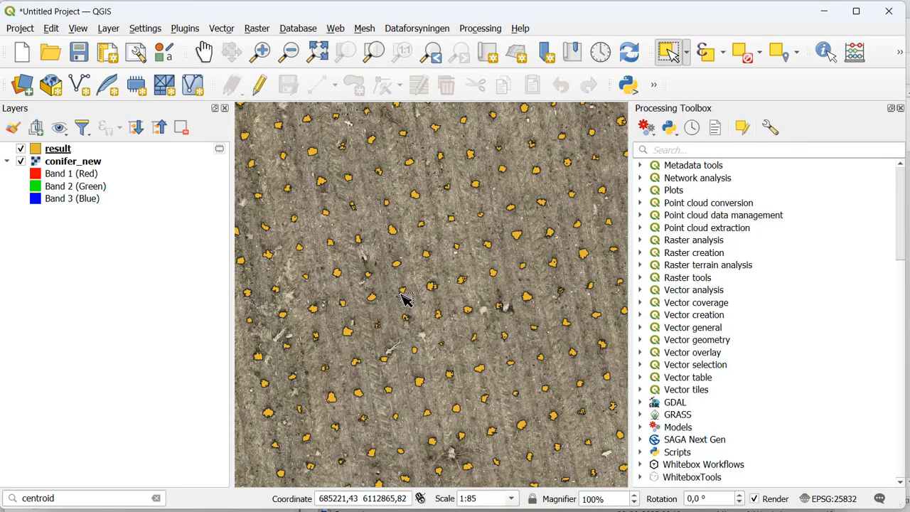
Step: Remove the result layer from the project
{"action": "left_click", "coordinate": [93, 150]}
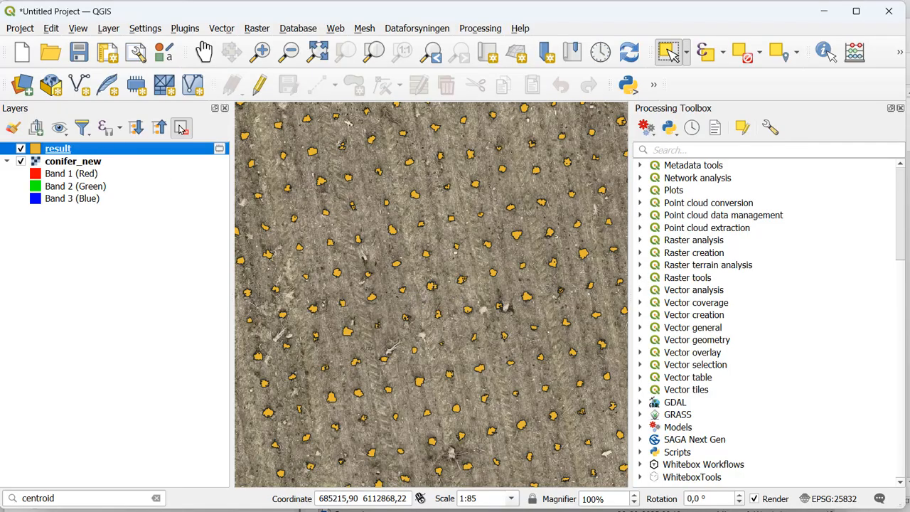
{"action": "left_click", "coordinate": [181, 128]}
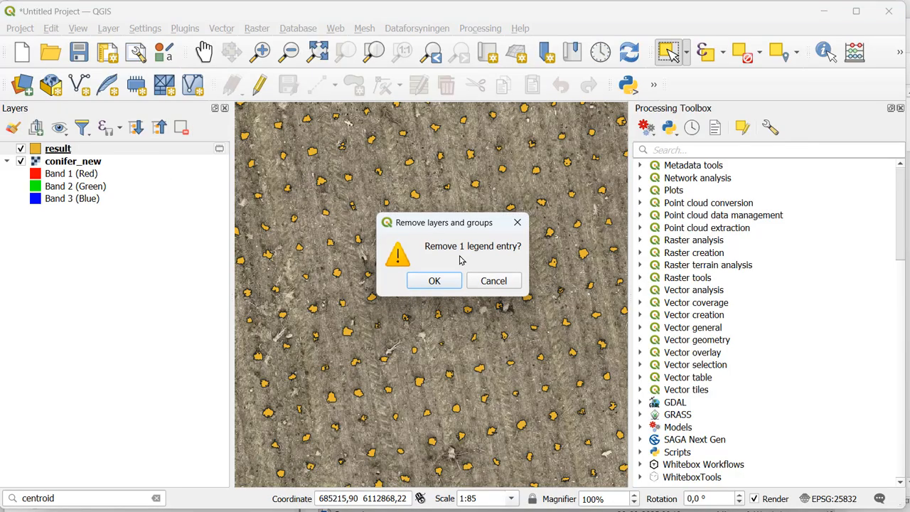
{"action": "left_click", "coordinate": [434, 282]}
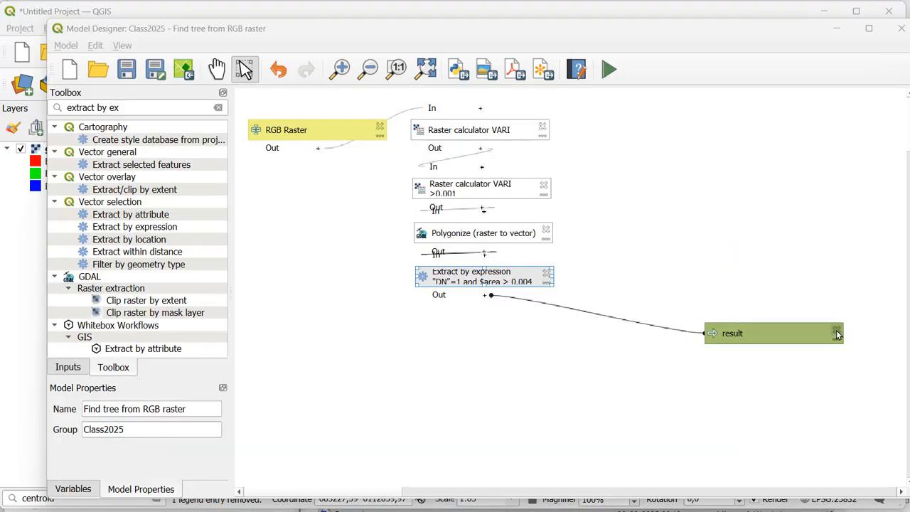
Step: Delete the "result" output from the model, then find the vector geometry Buffer algorithm with "buffer" and open it for the model
{"action": "left_click", "coordinate": [837, 333]}
{"action": "left_click", "coordinate": [144, 108]}
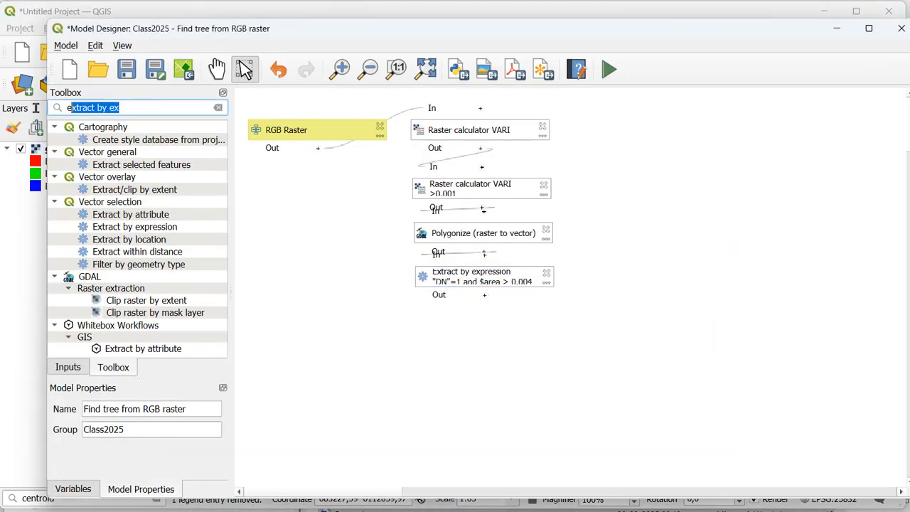
{"action": "type", "text": "buffer"}
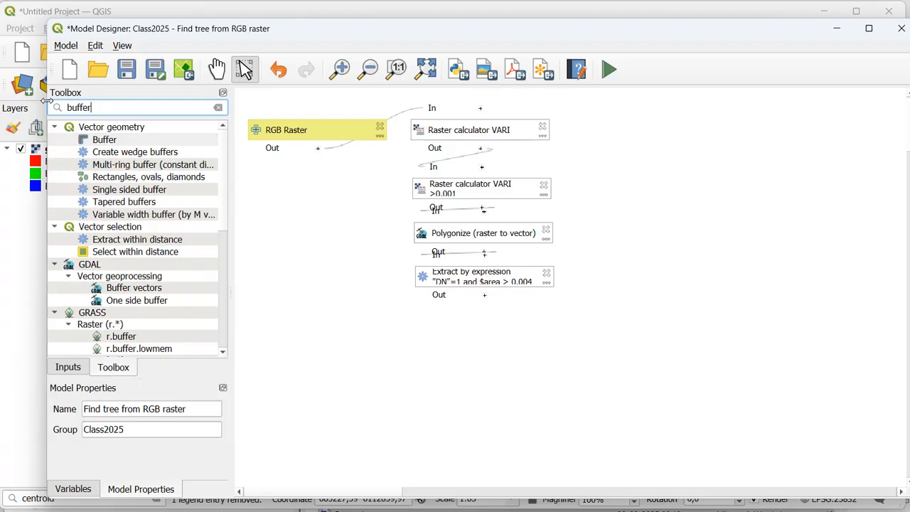
{"action": "double_click", "coordinate": [104, 140]}
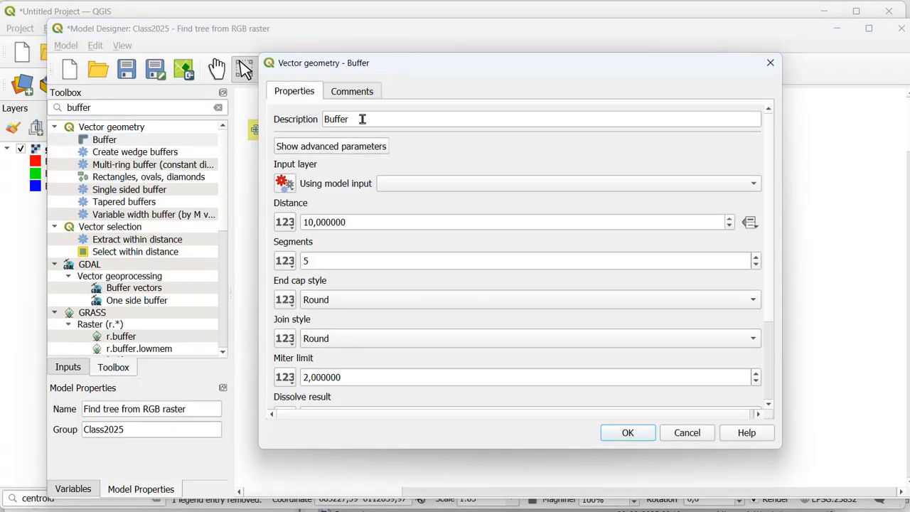
Step: Describe the algorithm as "Buffer 10 cm dissolved" and use Extract by expression's "Matching features" output as the input layer
{"action": "left_click", "coordinate": [359, 119]}
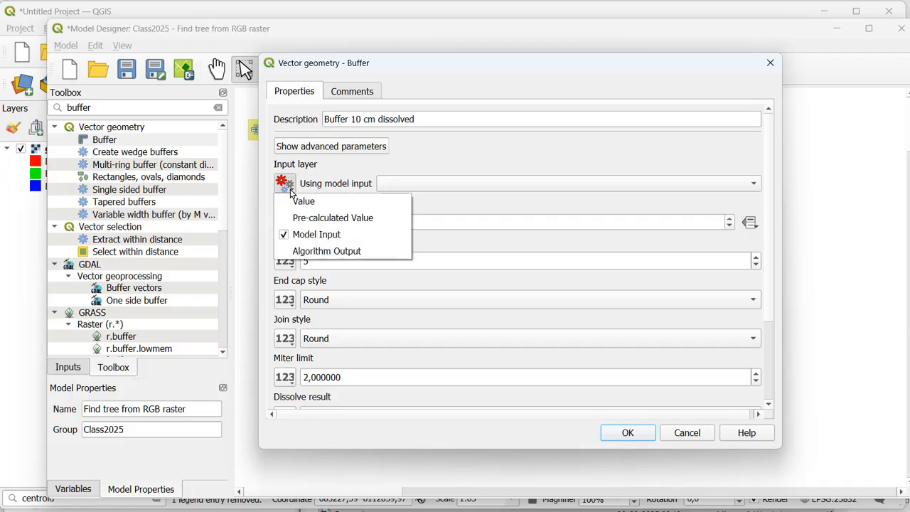
{"action": "left_click", "coordinate": [288, 187]}
{"action": "left_click", "coordinate": [316, 252]}
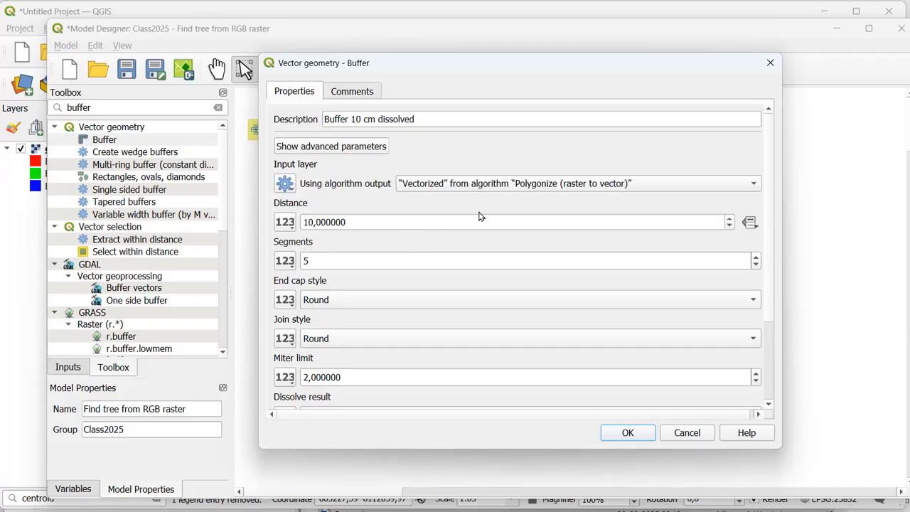
{"action": "left_click", "coordinate": [503, 187]}
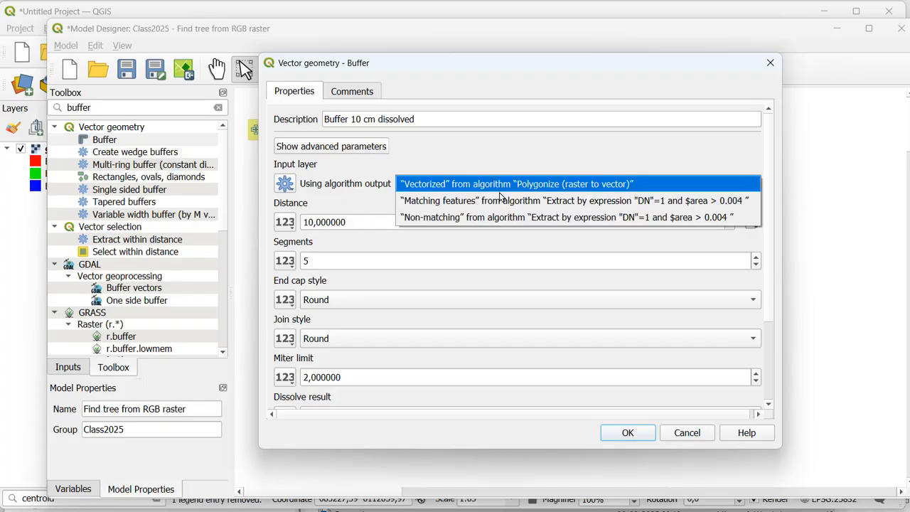
{"action": "left_click", "coordinate": [498, 200]}
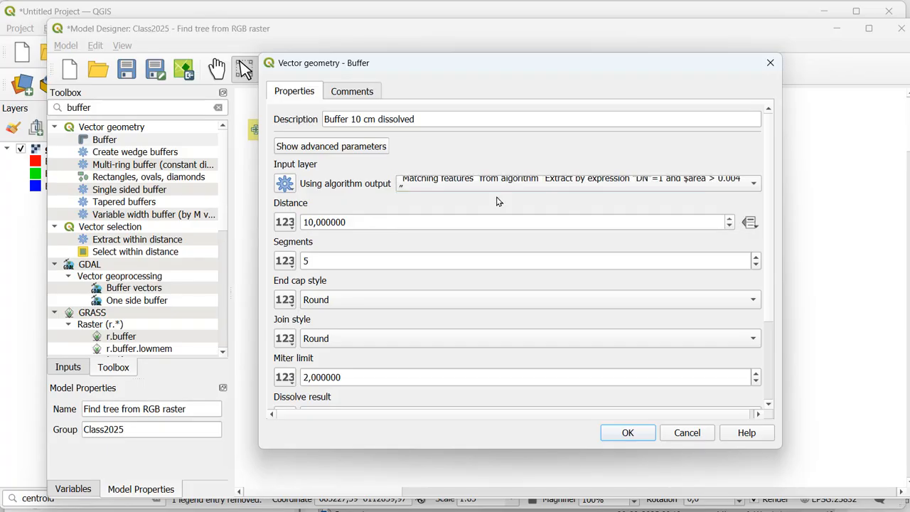
Step: Set the buffer distance to 0,1 and Dissolve result to Yes
{"action": "left_click_drag", "start_coordinate": [401, 216], "coordinate": [285, 215]}
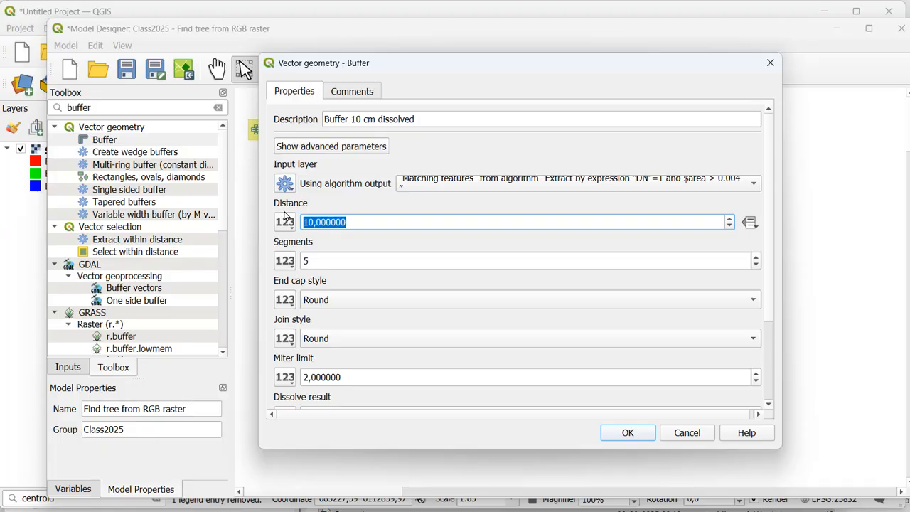
{"action": "type", "text": "0,1"}
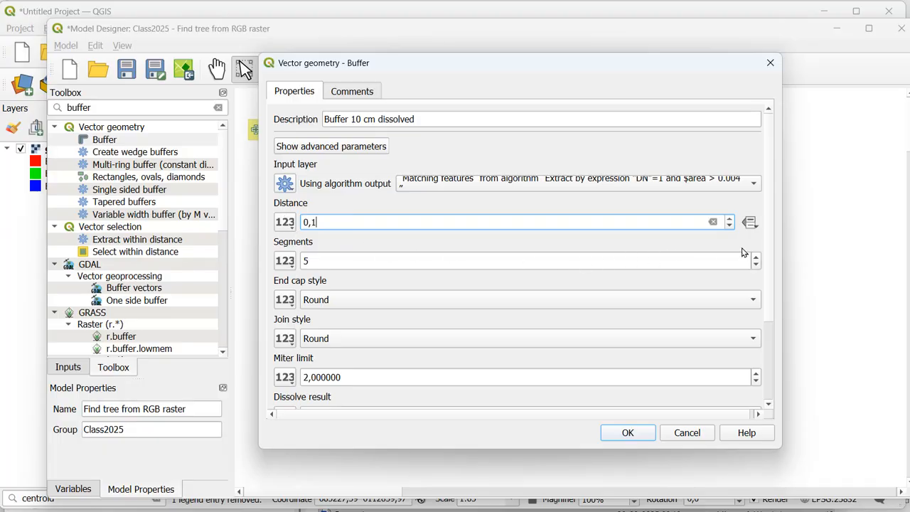
{"action": "left_click_drag", "start_coordinate": [773, 260], "coordinate": [773, 350]}
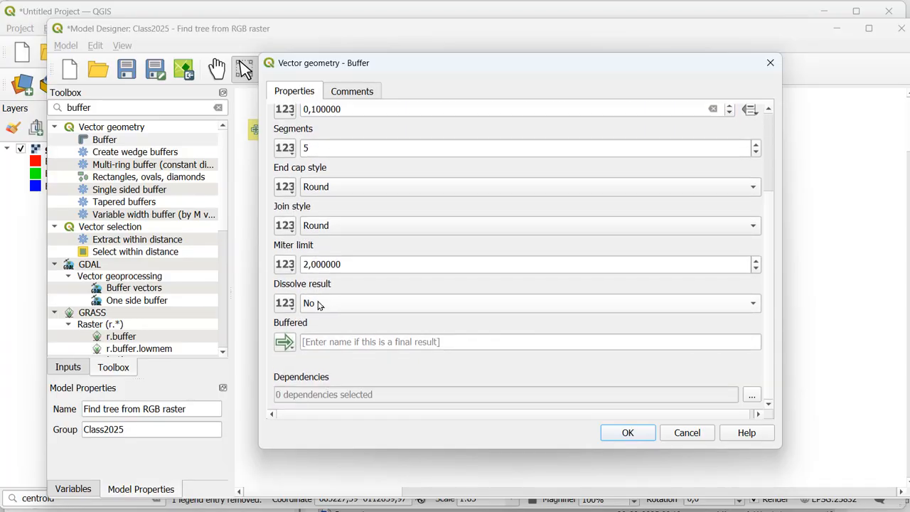
{"action": "left_click", "coordinate": [318, 304]}
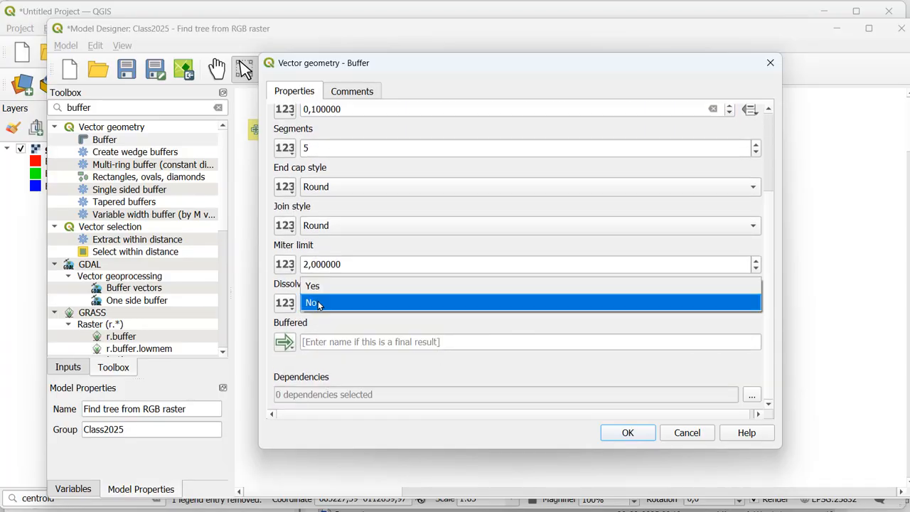
{"action": "left_click", "coordinate": [315, 287]}
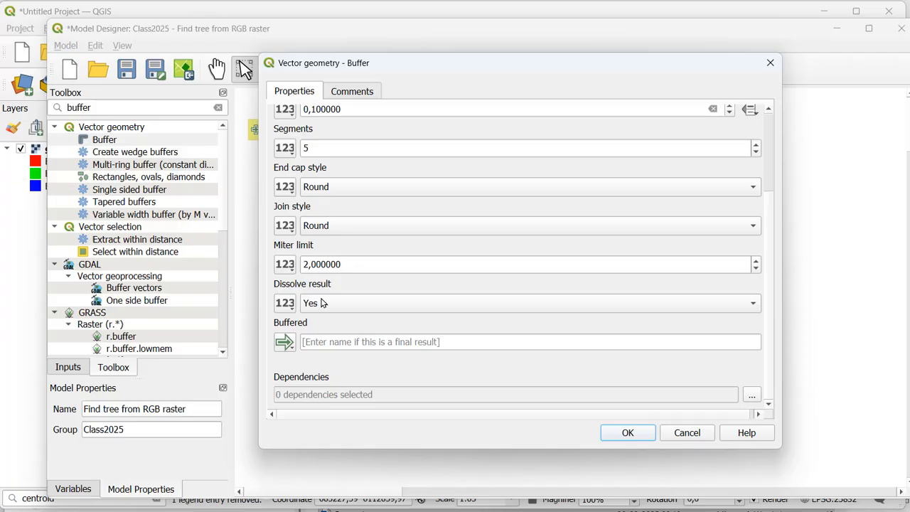
Step: Name the buffered output "buffer", add the algorithm to the model, and place its box below Extract by expression
{"action": "left_click", "coordinate": [333, 343]}
{"action": "type", "text": "b"}
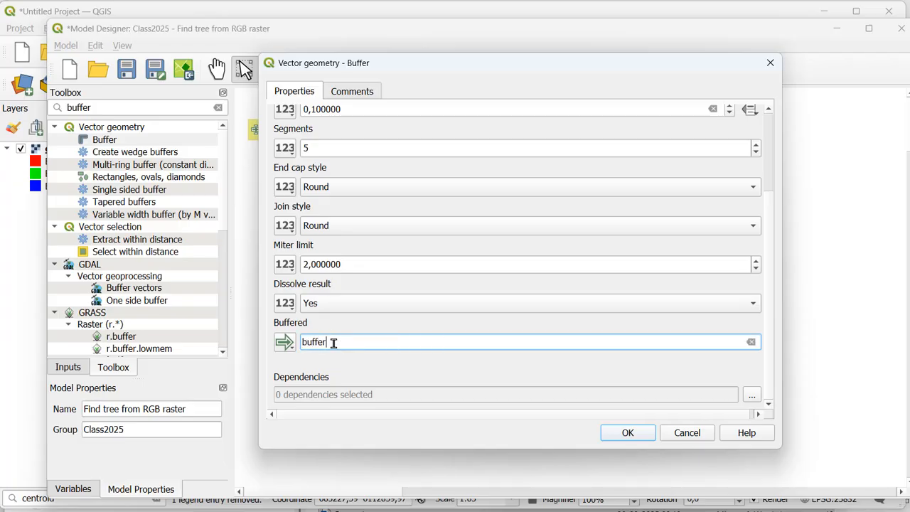
{"action": "type", "text": "uffer"}
{"action": "left_click", "coordinate": [627, 434]}
{"action": "left_click_drag", "start_coordinate": [613, 347], "coordinate": [465, 313]}
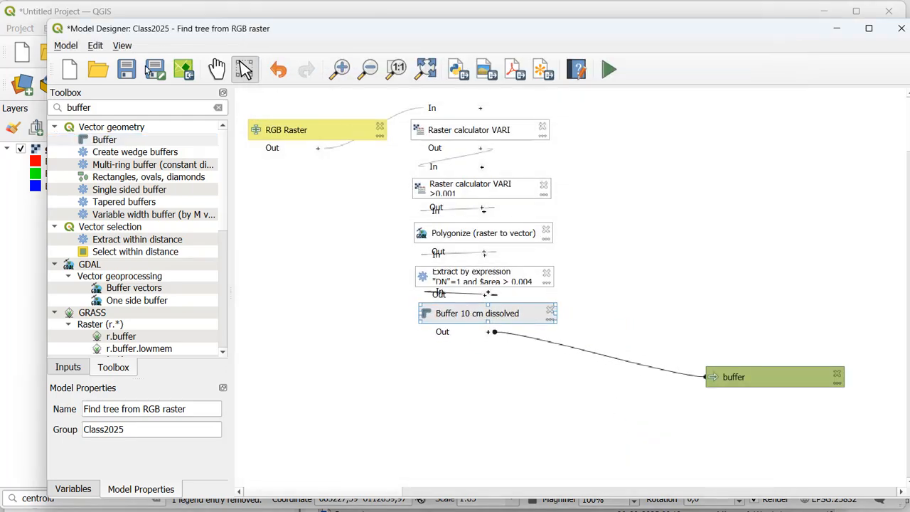
Step: Save the model and run it on the conifer_new raster, creating the buffer as a temporary layer
{"action": "left_click", "coordinate": [141, 69]}
{"action": "left_click", "coordinate": [606, 69]}
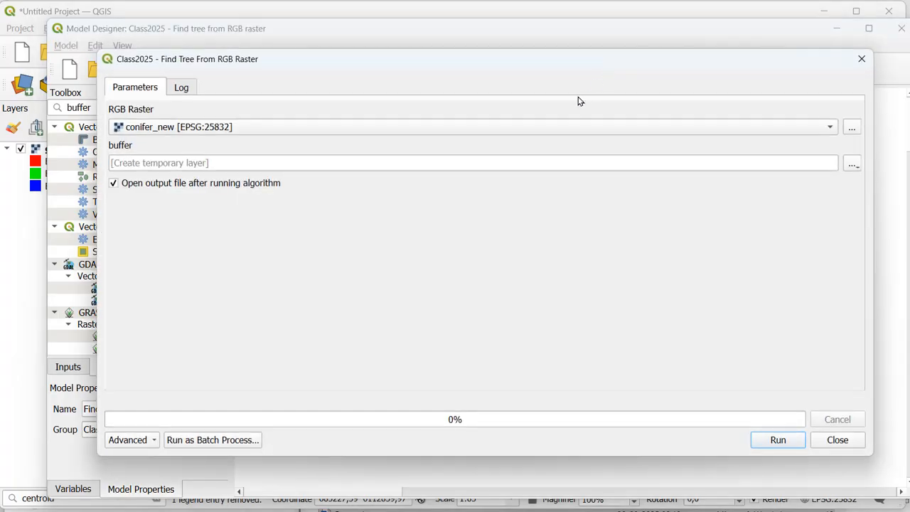
{"action": "left_click", "coordinate": [778, 440]}
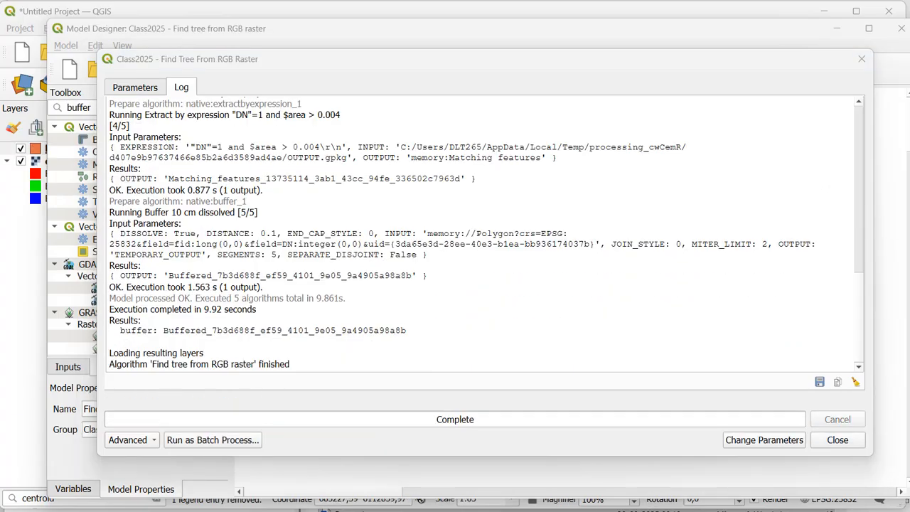
{"action": "left_click", "coordinate": [836, 440]}
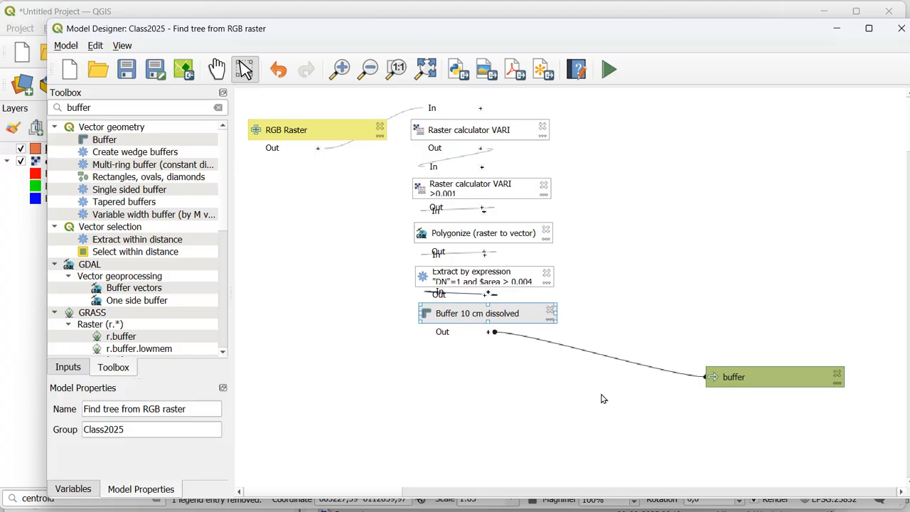
Step: Inspect the buffer polygons over the raster and select one on the map to check how they are grouped into features
{"action": "left_click", "coordinate": [24, 241]}
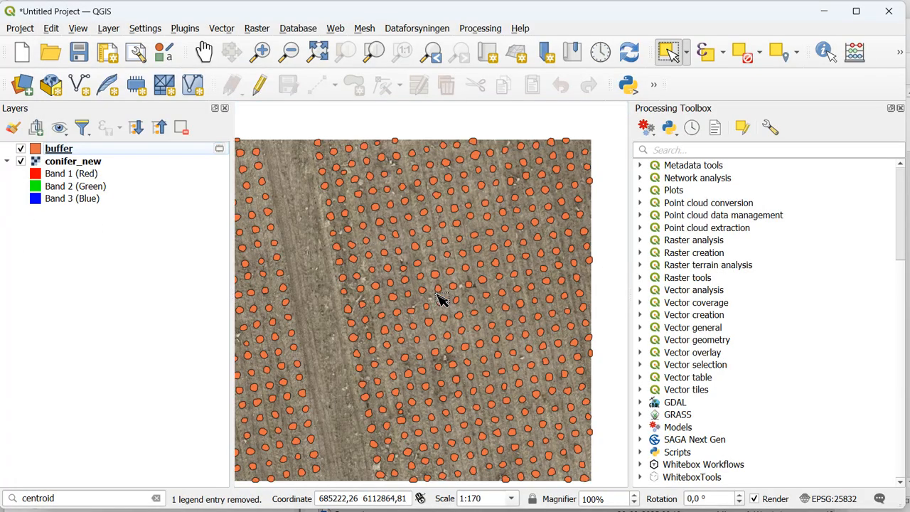
{"action": "scroll", "coordinate": [441, 299], "scroll_direction": "up", "scroll_amount": 1}
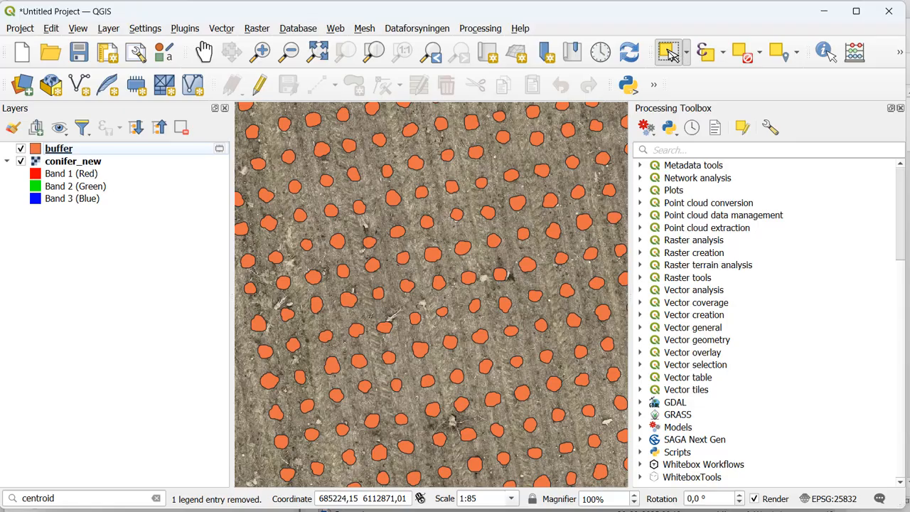
{"action": "left_click", "coordinate": [418, 167]}
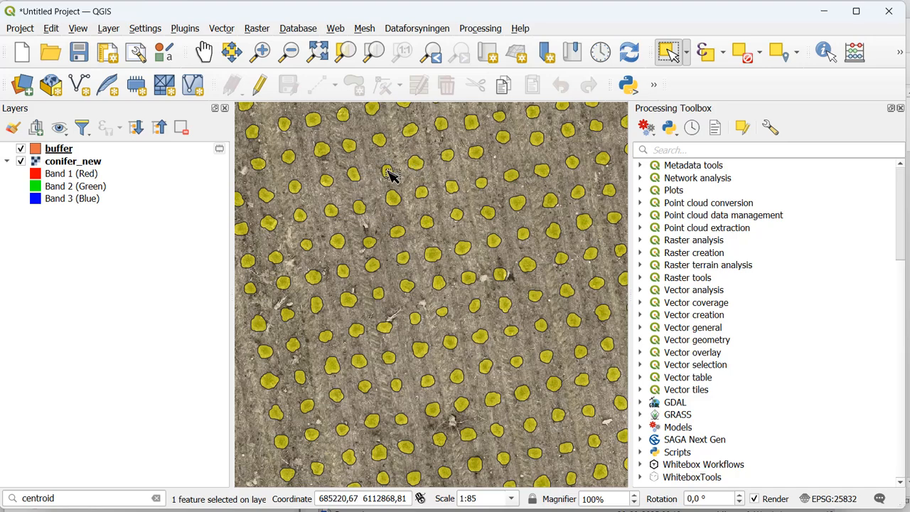
Step: Remove the buffer layer from the project, and delete the buffer output from the Find tree from RGB raster model
{"action": "left_click", "coordinate": [138, 152]}
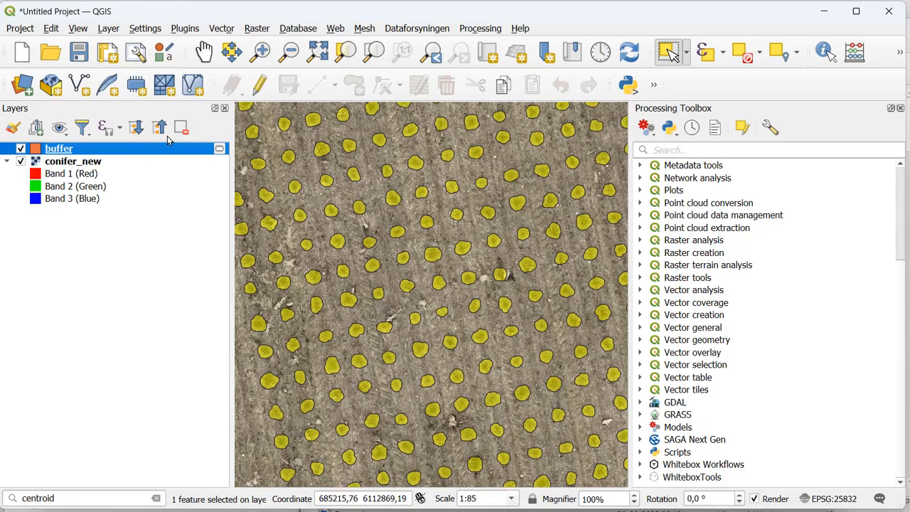
{"action": "left_click", "coordinate": [181, 127]}
{"action": "left_click", "coordinate": [434, 281]}
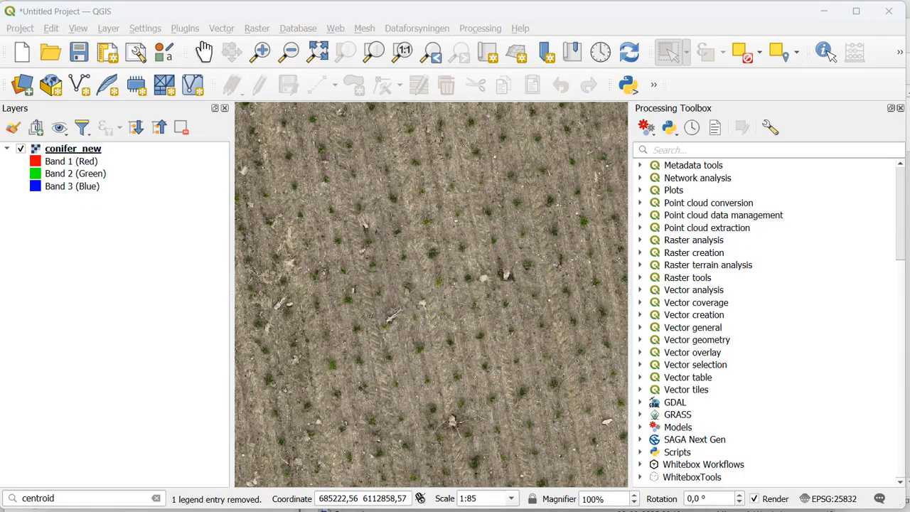
{"action": "left_click", "coordinate": [402, 487]}
{"action": "left_click", "coordinate": [837, 375]}
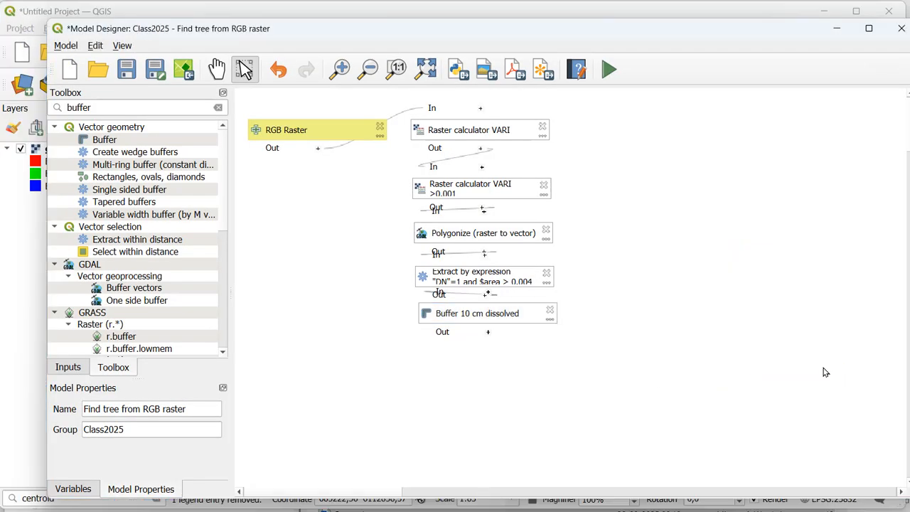
Step: Find the Centroids algorithm for the model and set its description to "Centroids from buffer"
{"action": "double_click", "coordinate": [141, 108]}
{"action": "left_click_drag", "start_coordinate": [135, 101], "coordinate": [16, 91]}
{"action": "type", "text": "centr"}
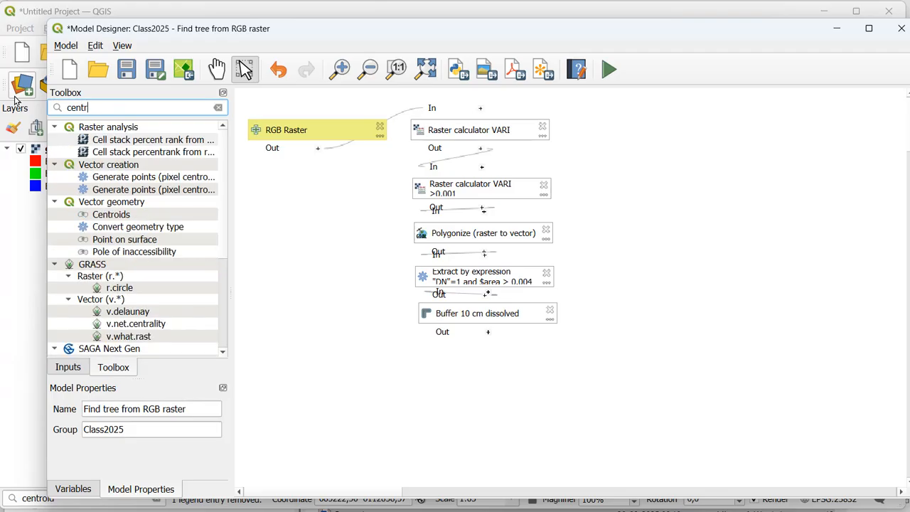
{"action": "type", "text": "oid"}
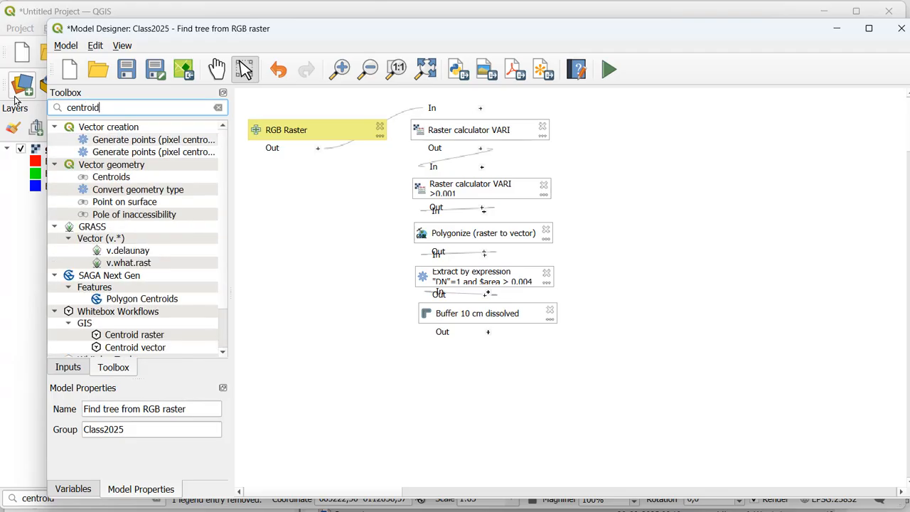
{"action": "double_click", "coordinate": [139, 178]}
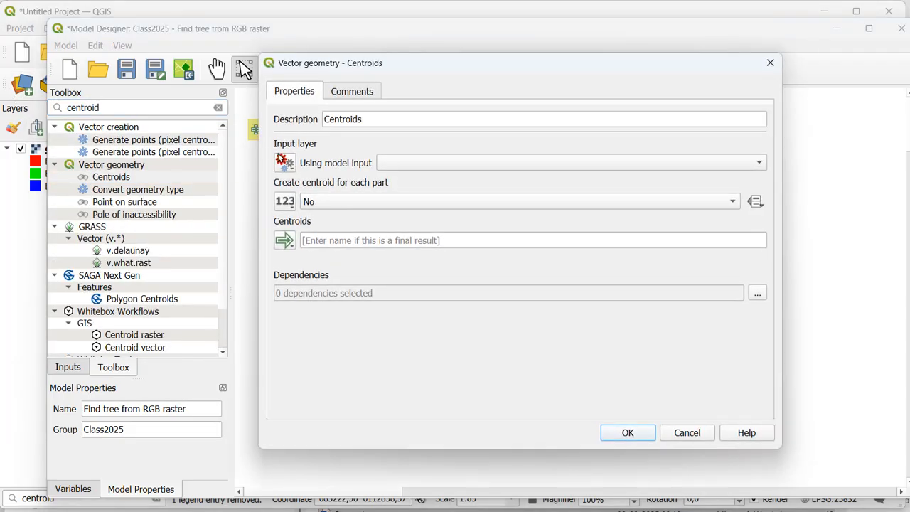
{"action": "left_click", "coordinate": [379, 120]}
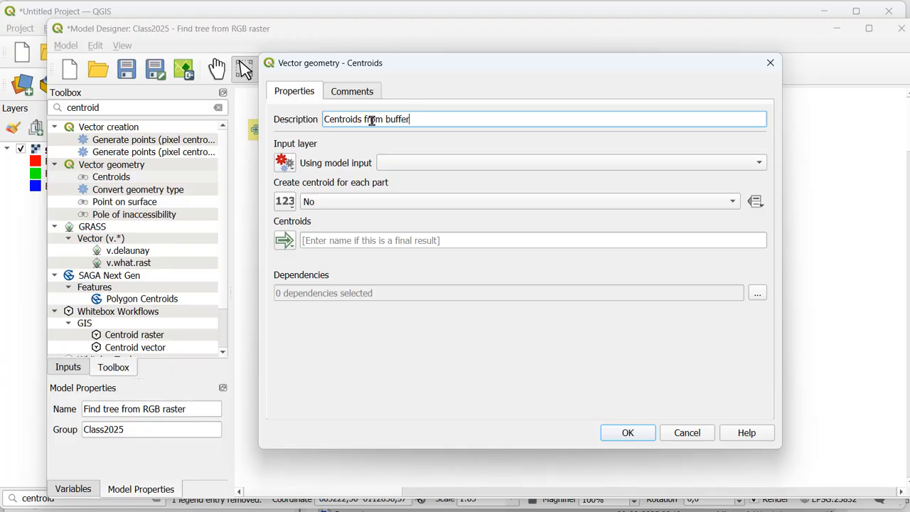
Step: Use the Buffered output of "Buffer 10 cm dissolved" as the centroid input and set Create centroid for each part to Yes
{"action": "left_click", "coordinate": [290, 168]}
{"action": "left_click", "coordinate": [318, 230]}
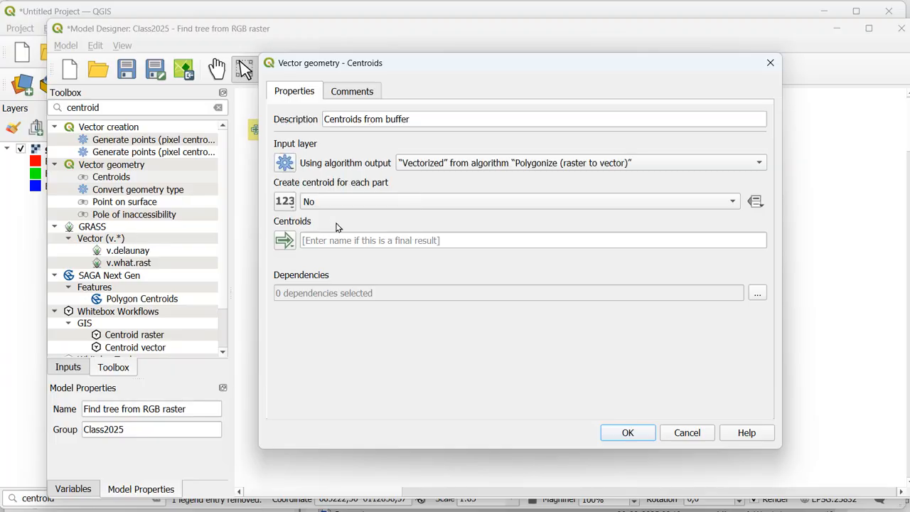
{"action": "left_click", "coordinate": [454, 167]}
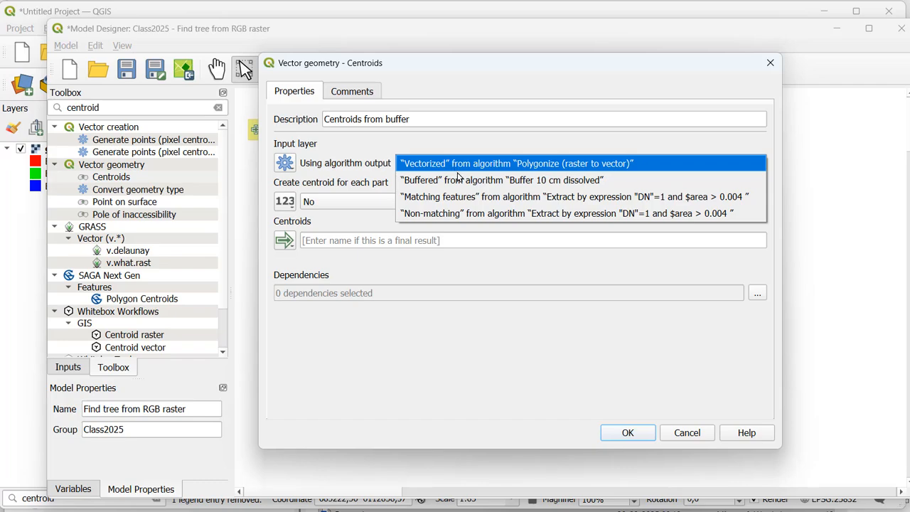
{"action": "left_click", "coordinate": [459, 179]}
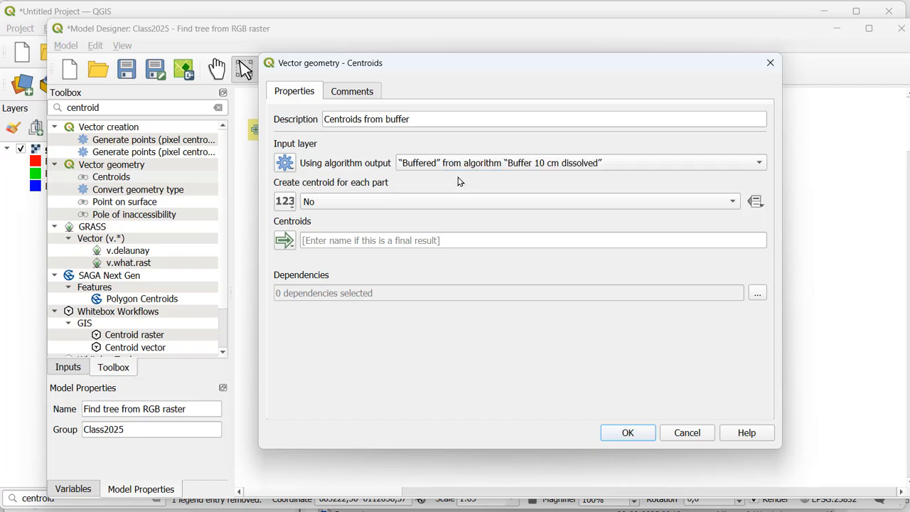
{"action": "left_click", "coordinate": [362, 200]}
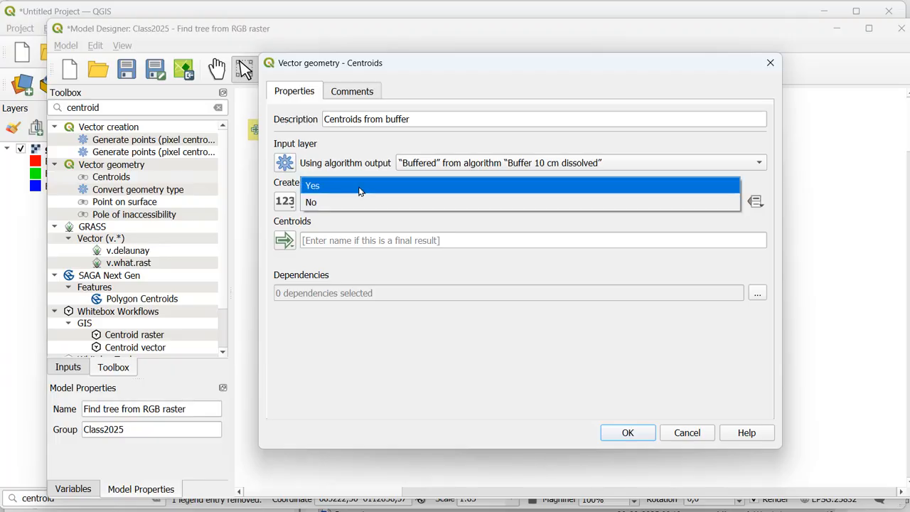
{"action": "left_click", "coordinate": [360, 186]}
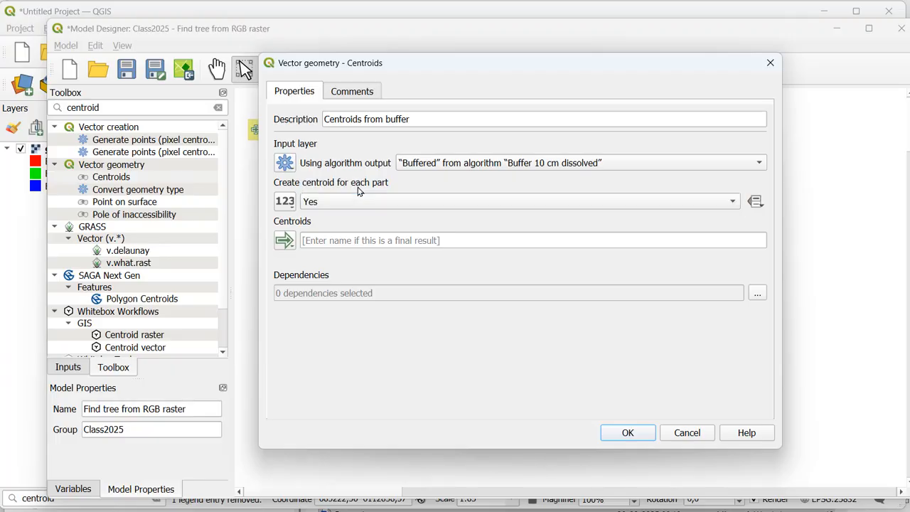
Step: Name the centroid output "Result", add the algorithm to the model, and place its box below the buffer with Result beside it
{"action": "left_click", "coordinate": [337, 240]}
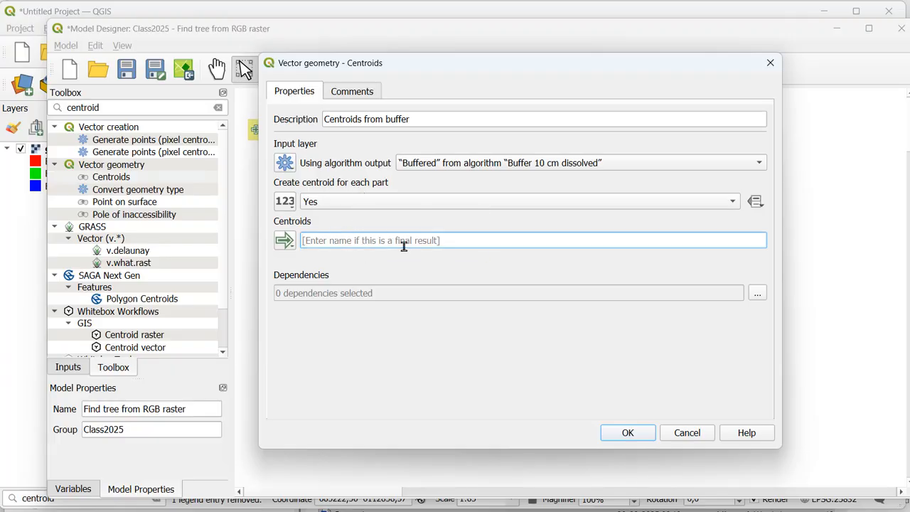
{"action": "type", "text": "Result"}
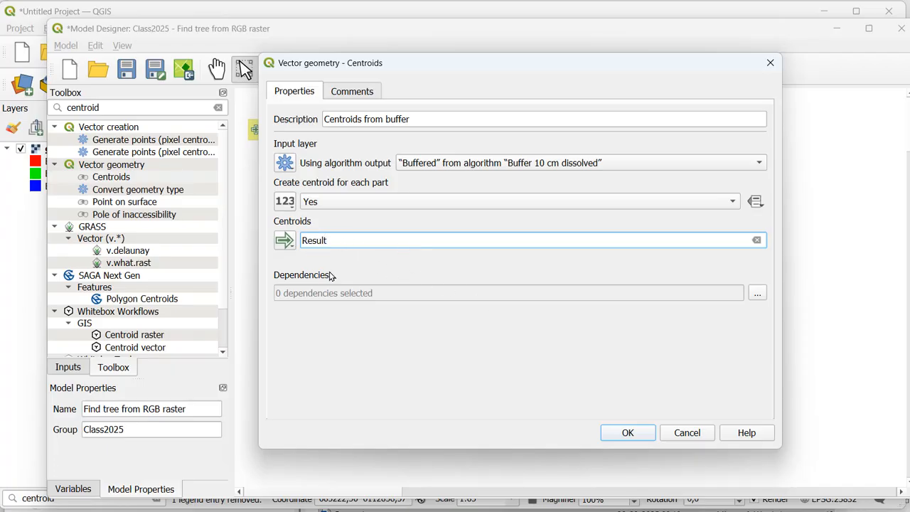
{"action": "left_click", "coordinate": [630, 433]}
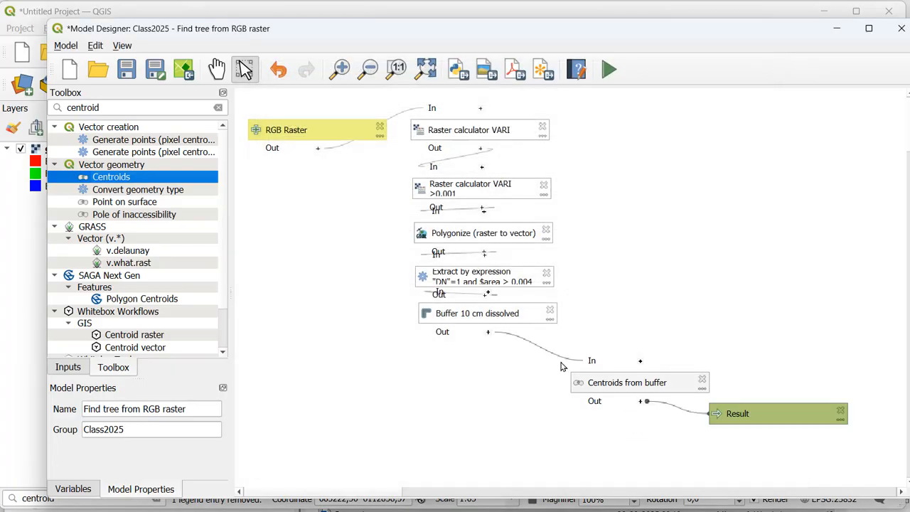
{"action": "left_click", "coordinate": [606, 382]}
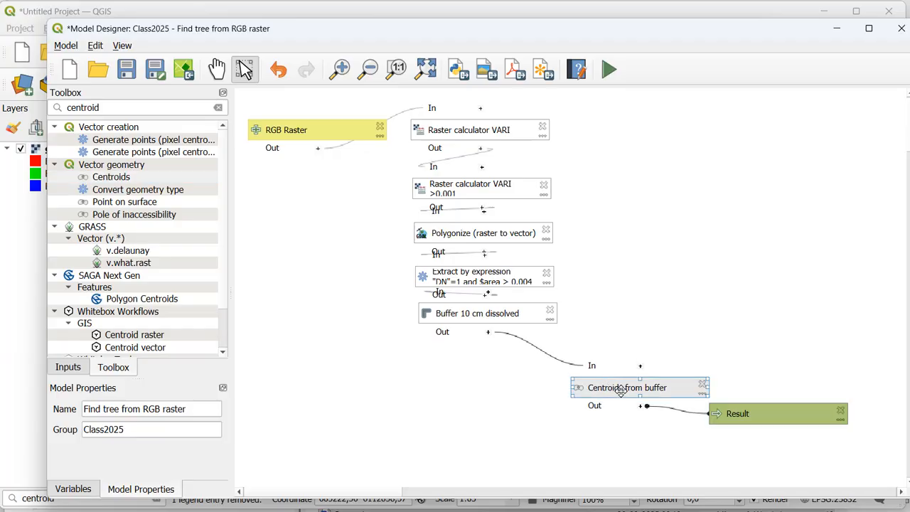
{"action": "left_click_drag", "start_coordinate": [621, 385], "coordinate": [469, 352]}
{"action": "left_click_drag", "start_coordinate": [780, 419], "coordinate": [636, 401]}
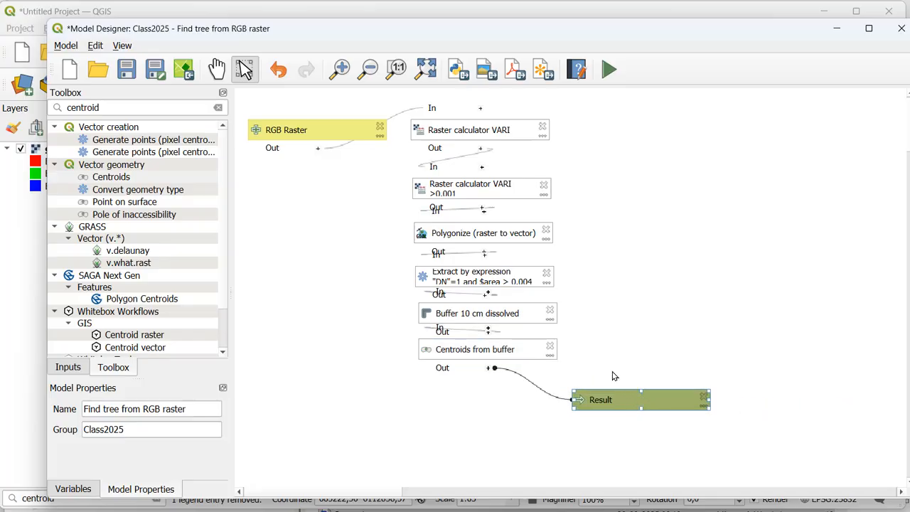
Step: Save the model and run it on the conifer_new raster, creating Result as a temporary layer
{"action": "left_click", "coordinate": [131, 74]}
{"action": "left_click", "coordinate": [608, 71]}
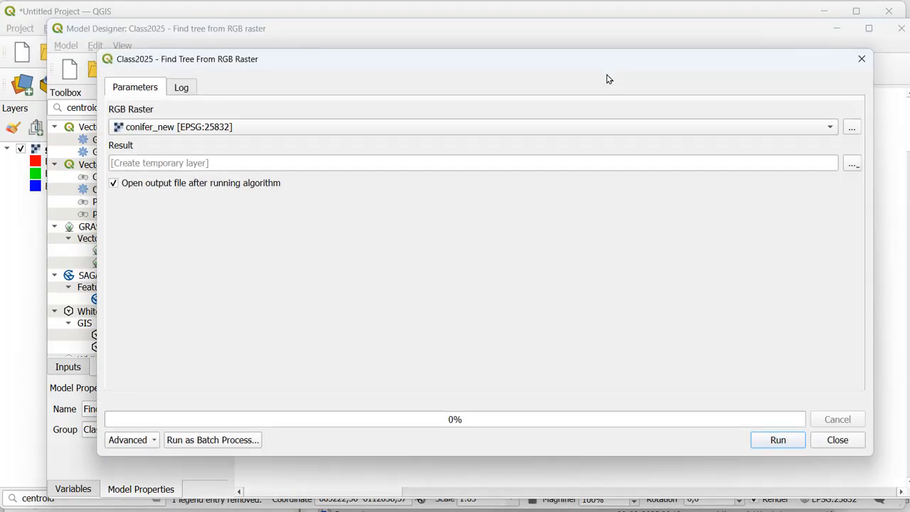
{"action": "left_click", "coordinate": [778, 440]}
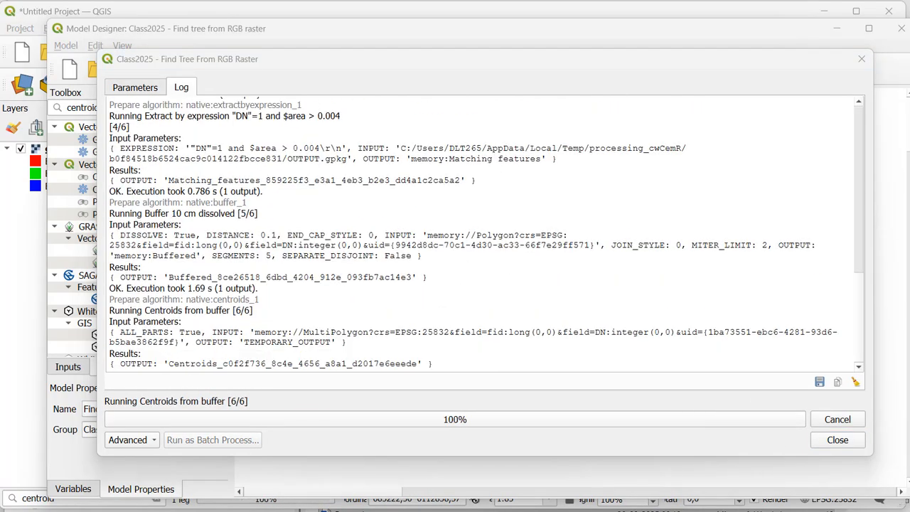
{"action": "left_click", "coordinate": [837, 441]}
{"action": "left_click", "coordinate": [25, 303]}
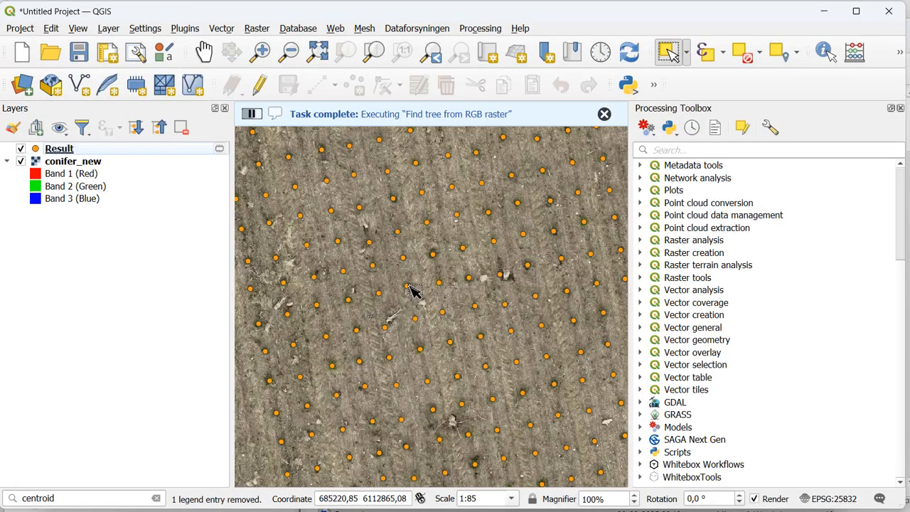
Step: Examine the Result points over the whole raster and close up to check how well they match the trees
{"action": "scroll", "coordinate": [469, 290], "scroll_direction": "down", "scroll_amount": 2}
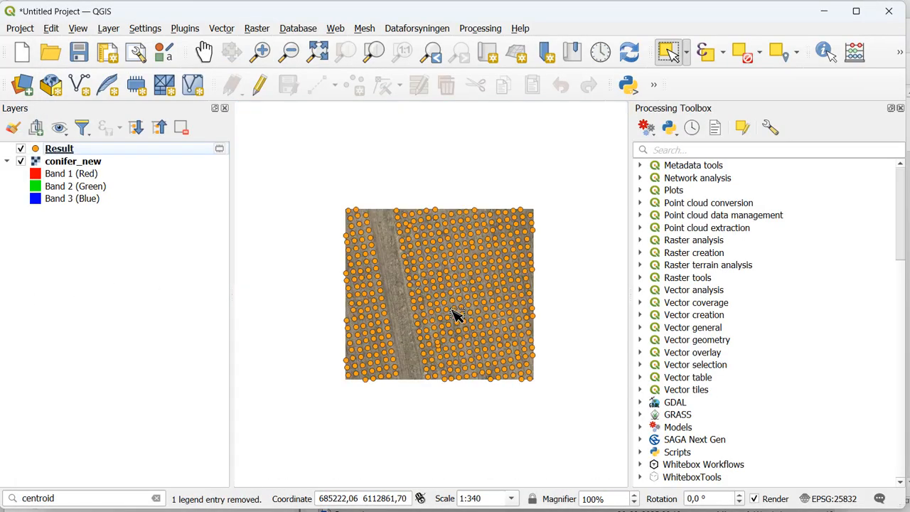
{"action": "scroll", "coordinate": [483, 311], "scroll_direction": "up", "scroll_amount": 1}
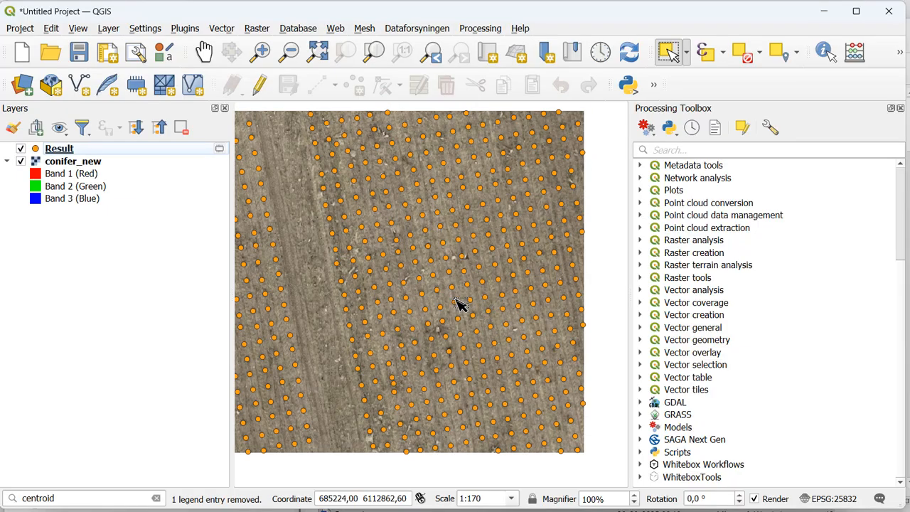
{"action": "scroll", "coordinate": [423, 313], "scroll_direction": "up", "scroll_amount": 1}
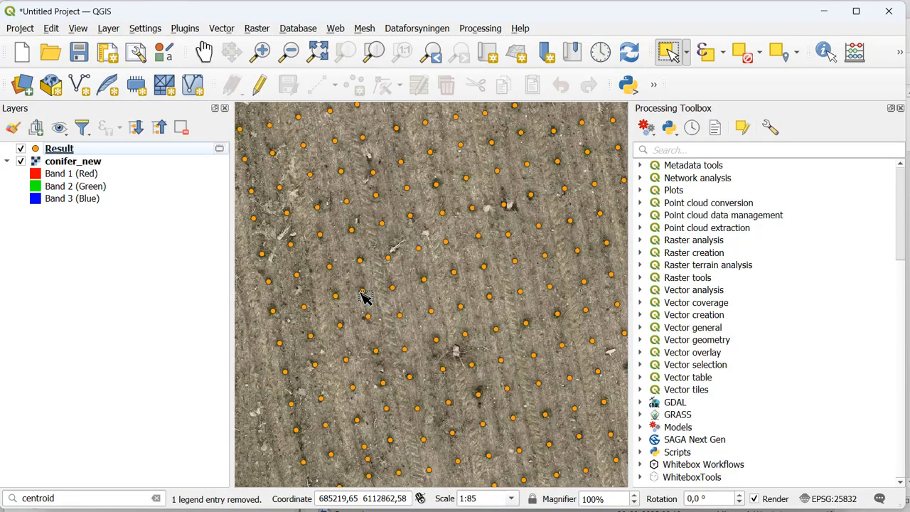
{"action": "left_click_drag", "start_coordinate": [363, 299], "coordinate": [470, 250]}
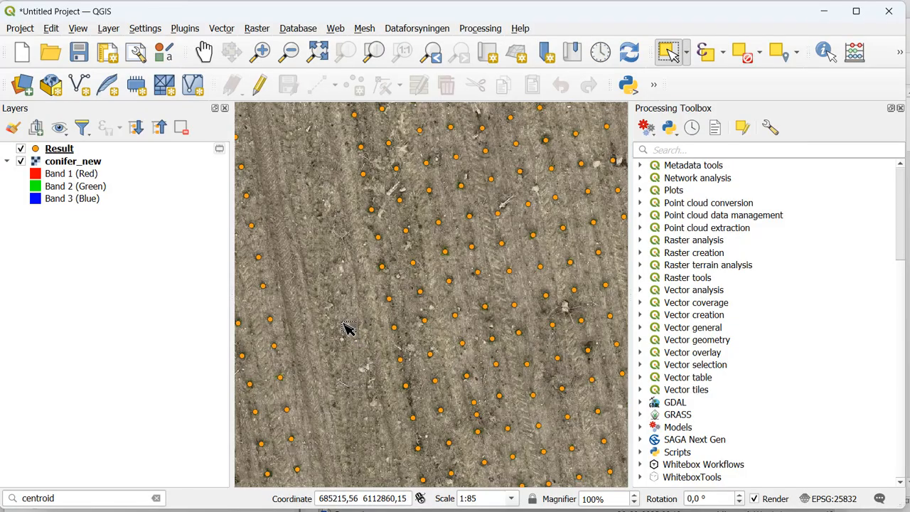
{"action": "scroll", "coordinate": [346, 331], "scroll_direction": "down", "scroll_amount": 1}
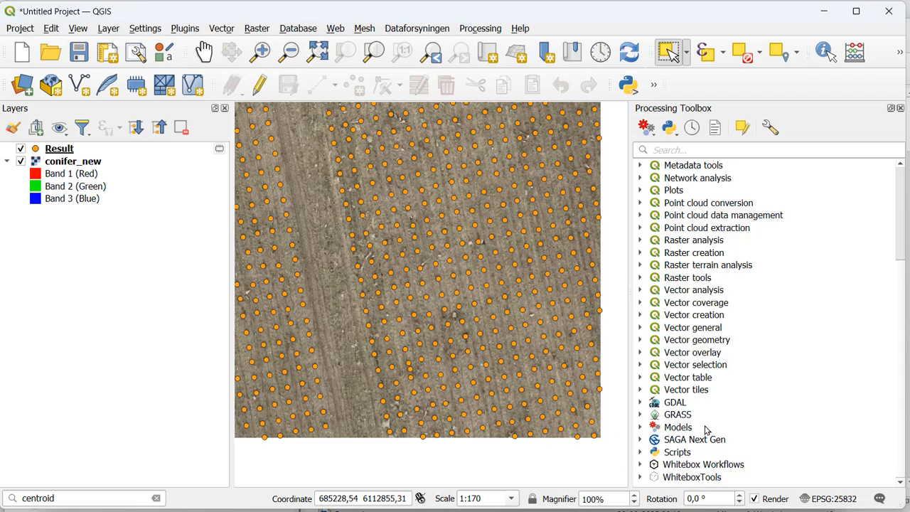
Step: Locate Find tree from RGB raster in the Class2025 model group, view its parameters, and close it without running
{"action": "left_click", "coordinate": [640, 428]}
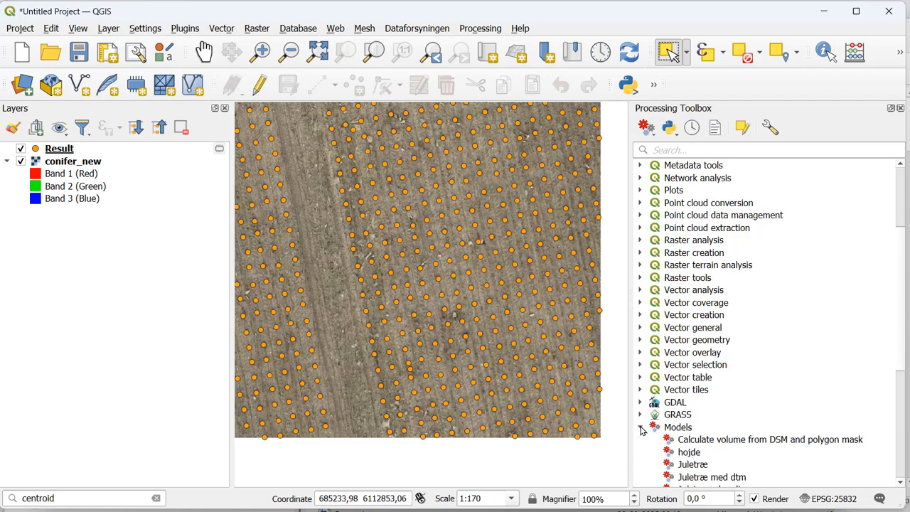
{"action": "scroll", "coordinate": [722, 353], "scroll_direction": "down", "scroll_amount": 5}
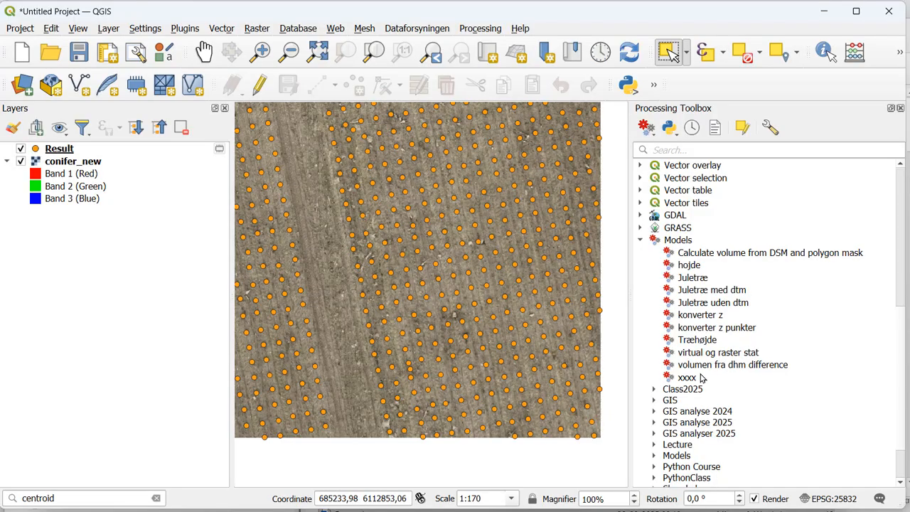
{"action": "left_click", "coordinate": [654, 389]}
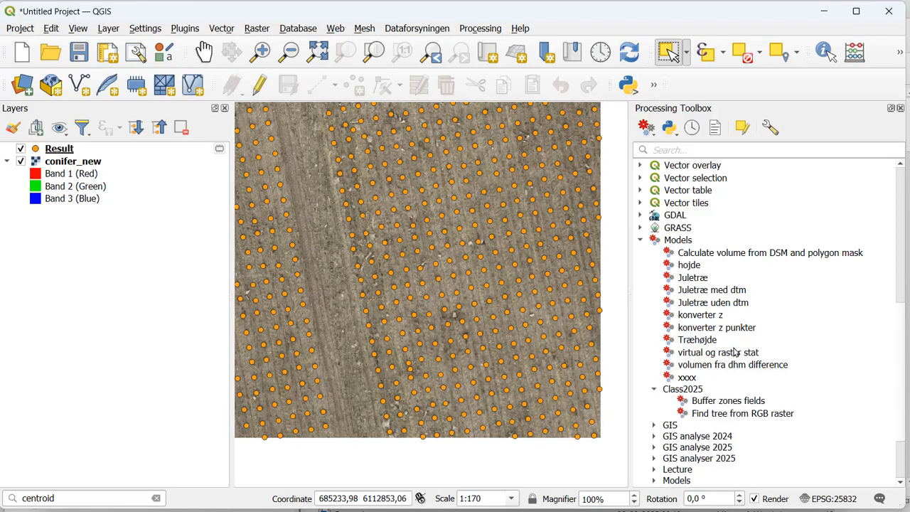
{"action": "scroll", "coordinate": [735, 353], "scroll_direction": "down", "scroll_amount": 1}
{"action": "left_click", "coordinate": [728, 379]}
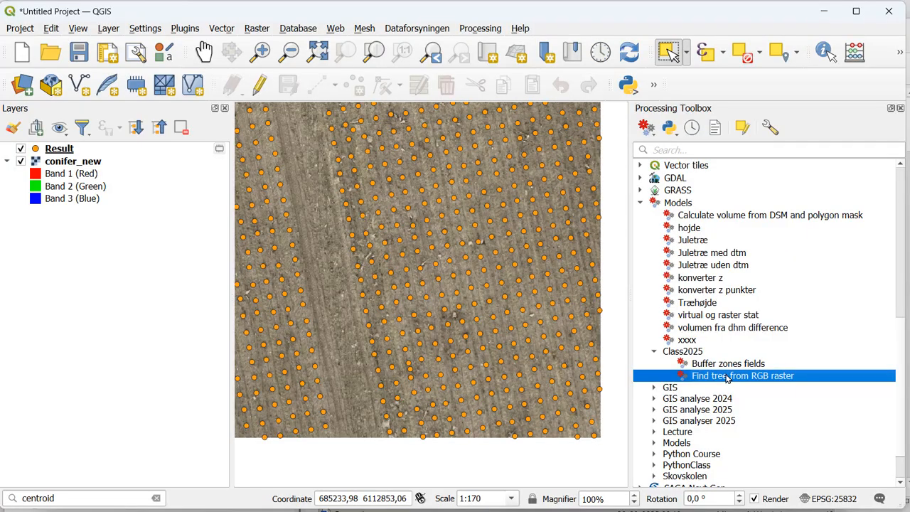
{"action": "double_click", "coordinate": [727, 379]}
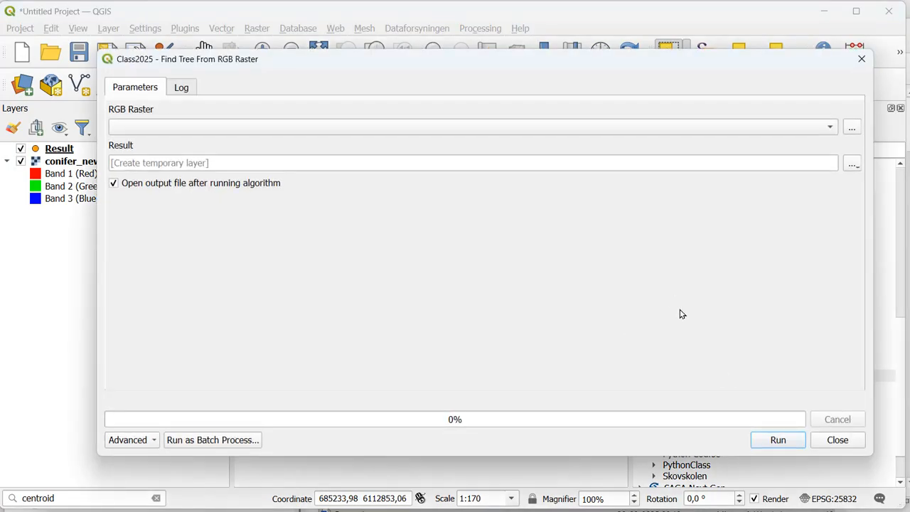
{"action": "left_click", "coordinate": [846, 441]}
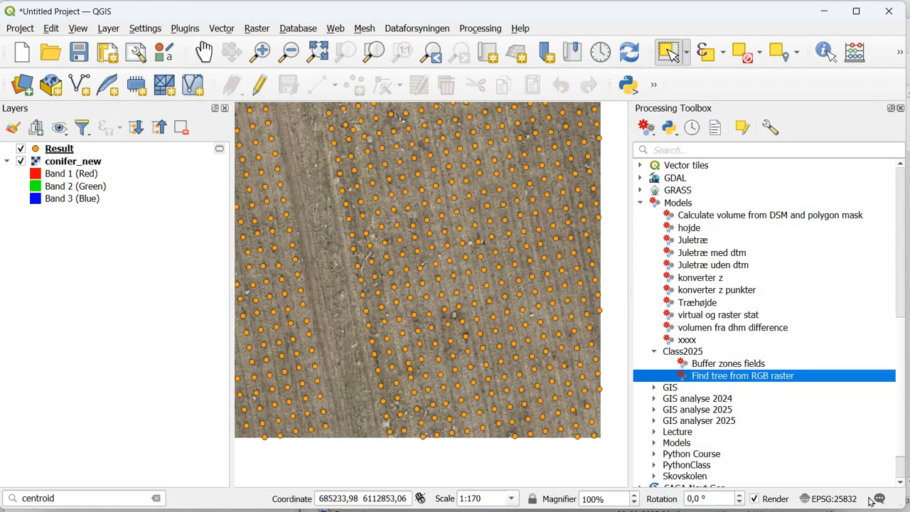